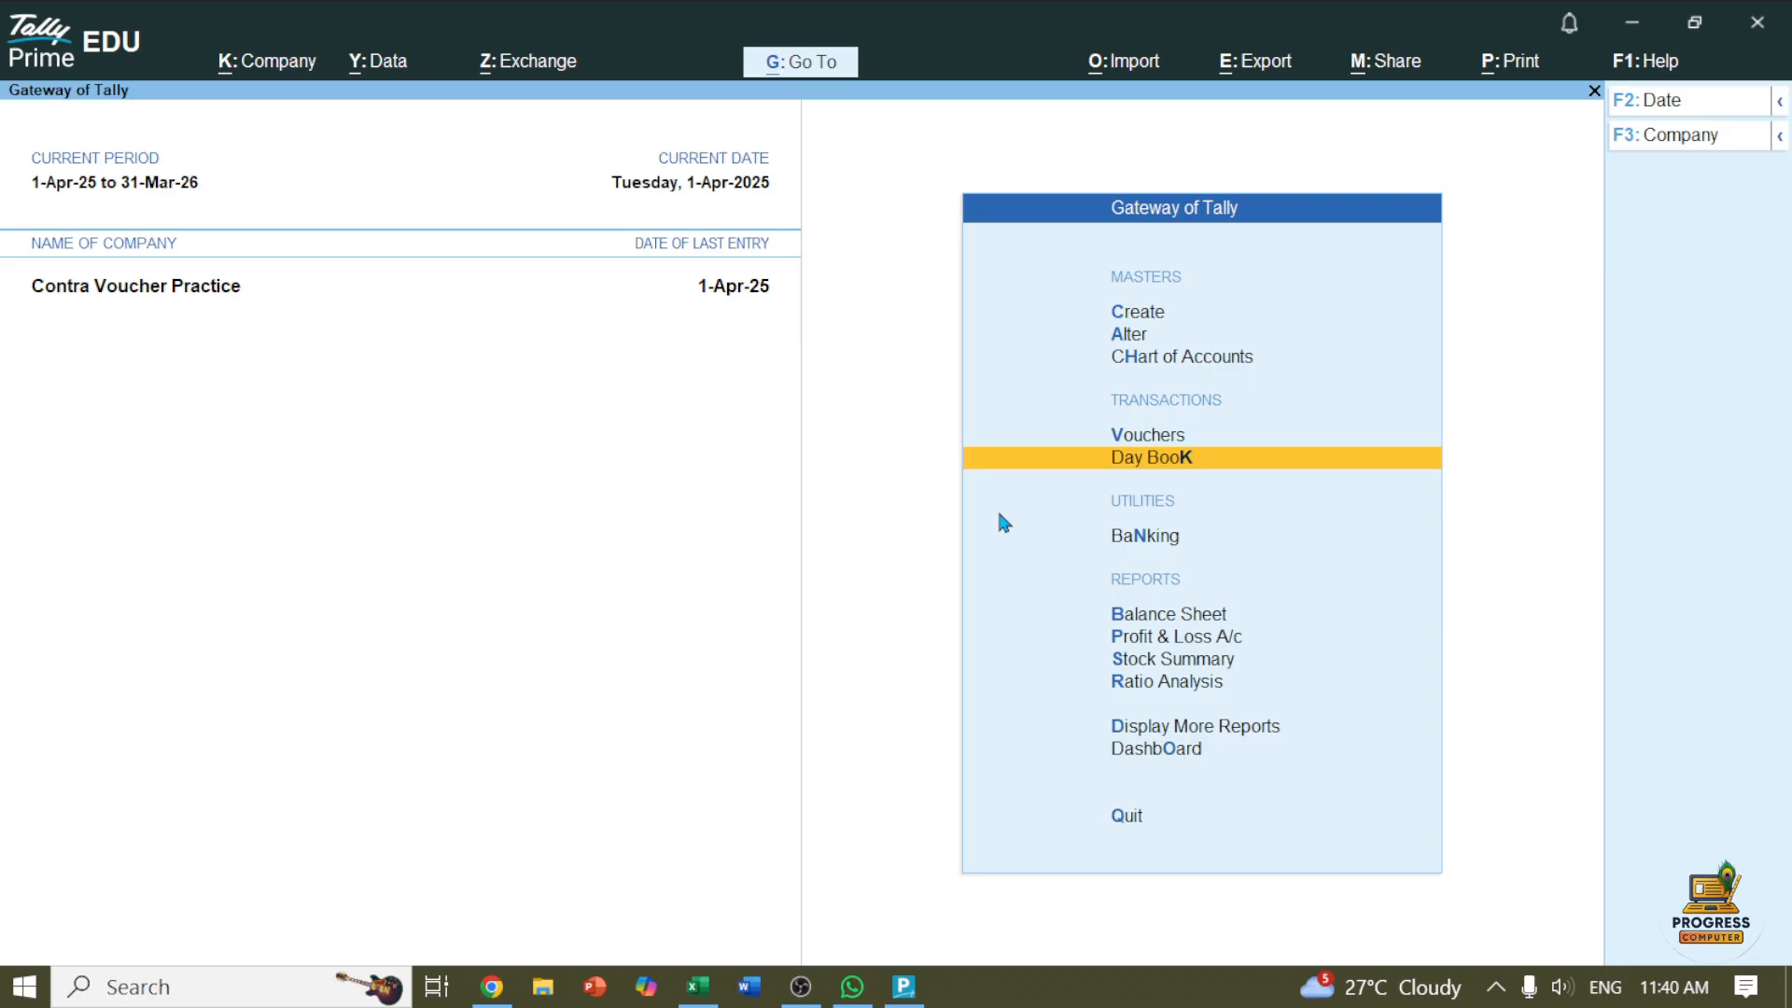
Step: Look through the available voucher types from the voucher creation screen, and return to the Gateway of Tally
{"action": "left_click", "coordinate": [1141, 439]}
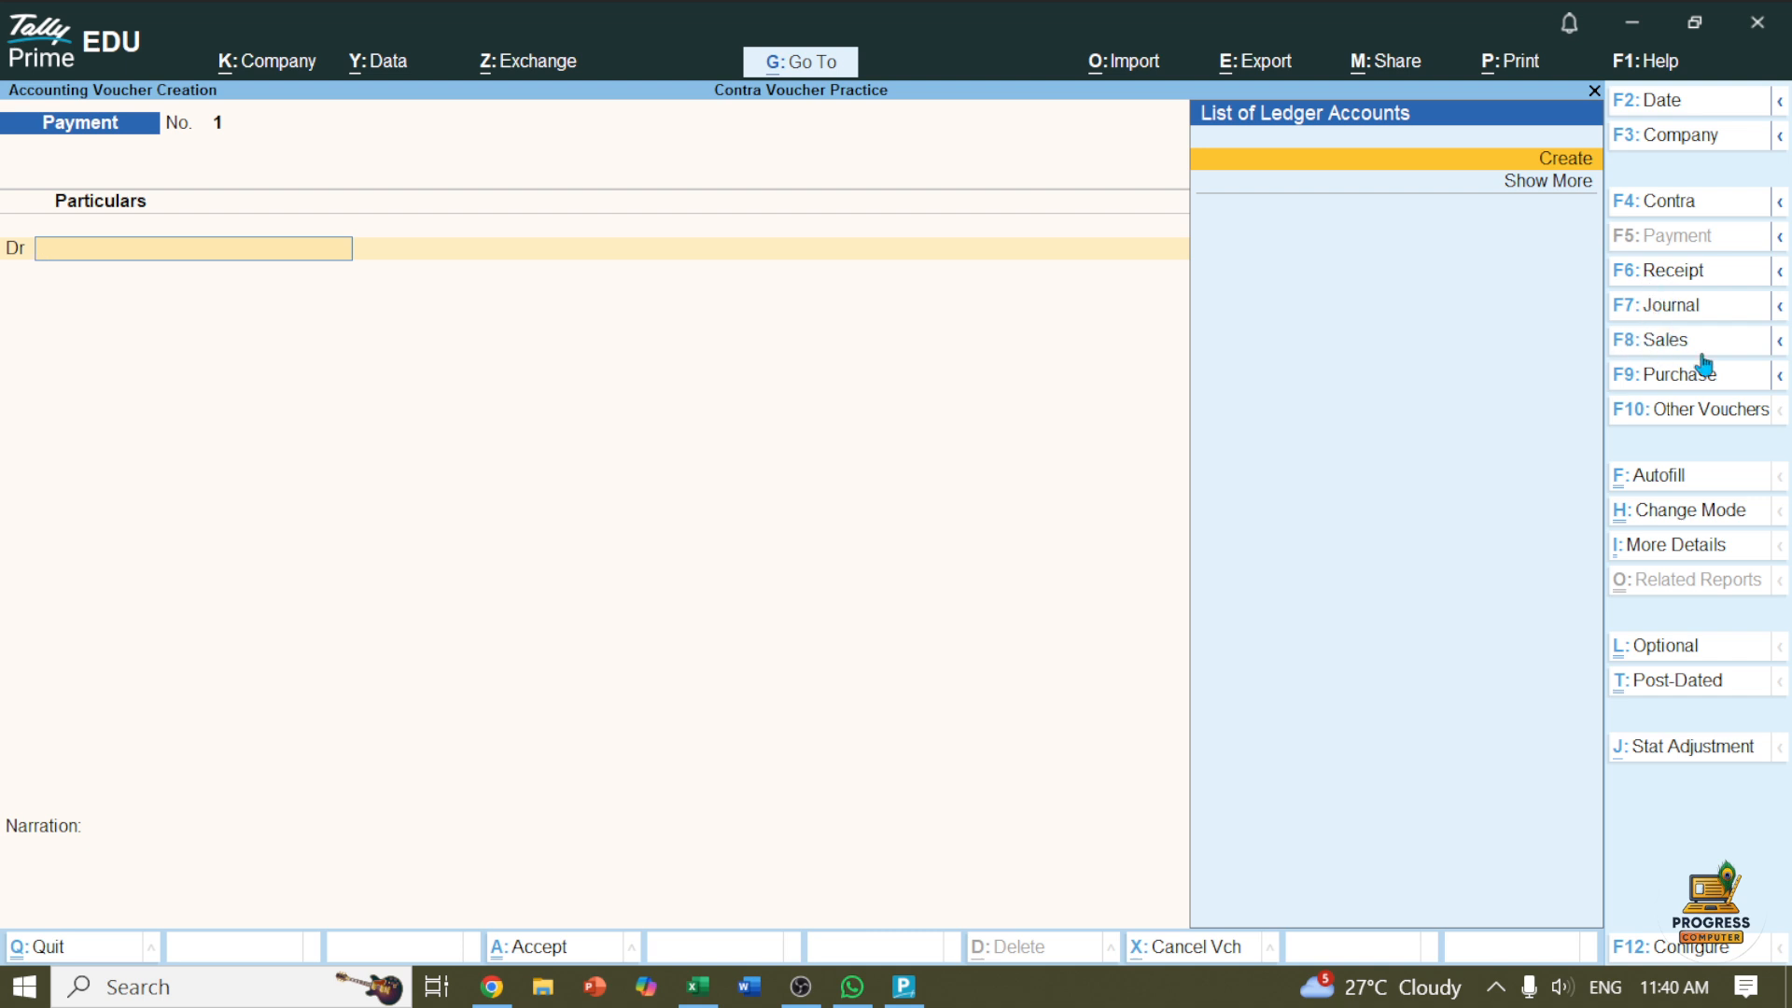
{"action": "left_click", "coordinate": [1660, 408]}
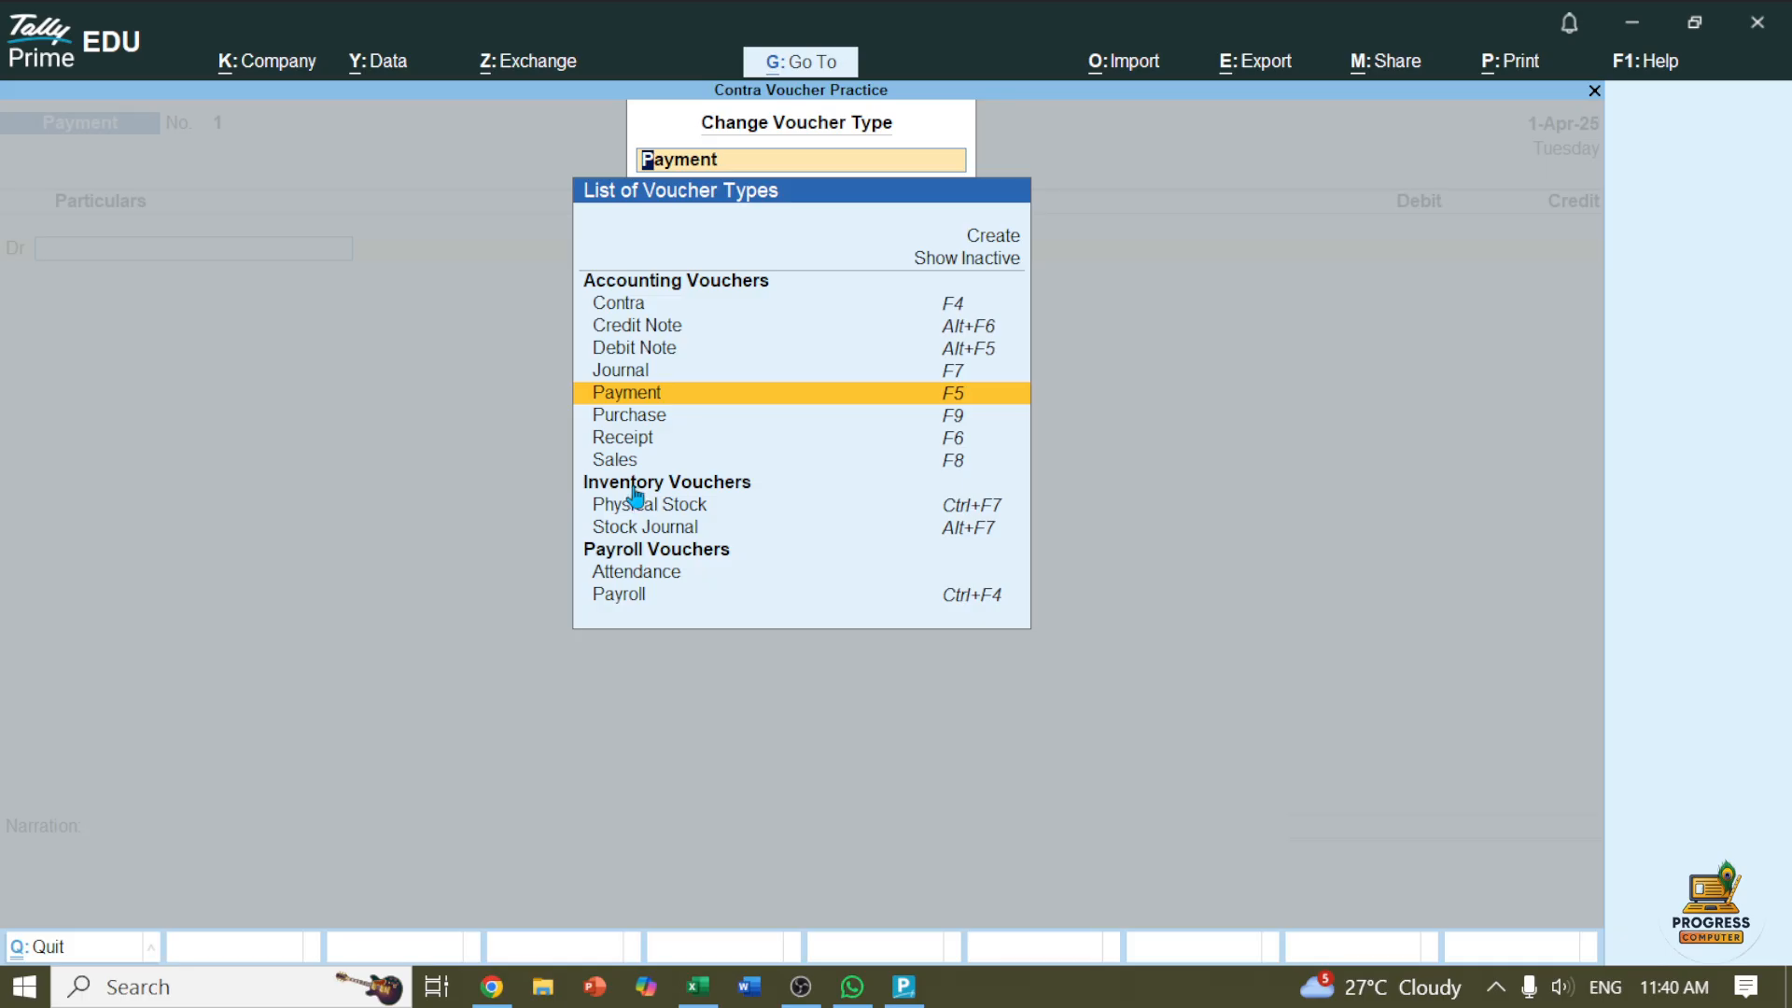
{"action": "key", "text": "Escape"}
{"action": "key", "text": "Escape"}
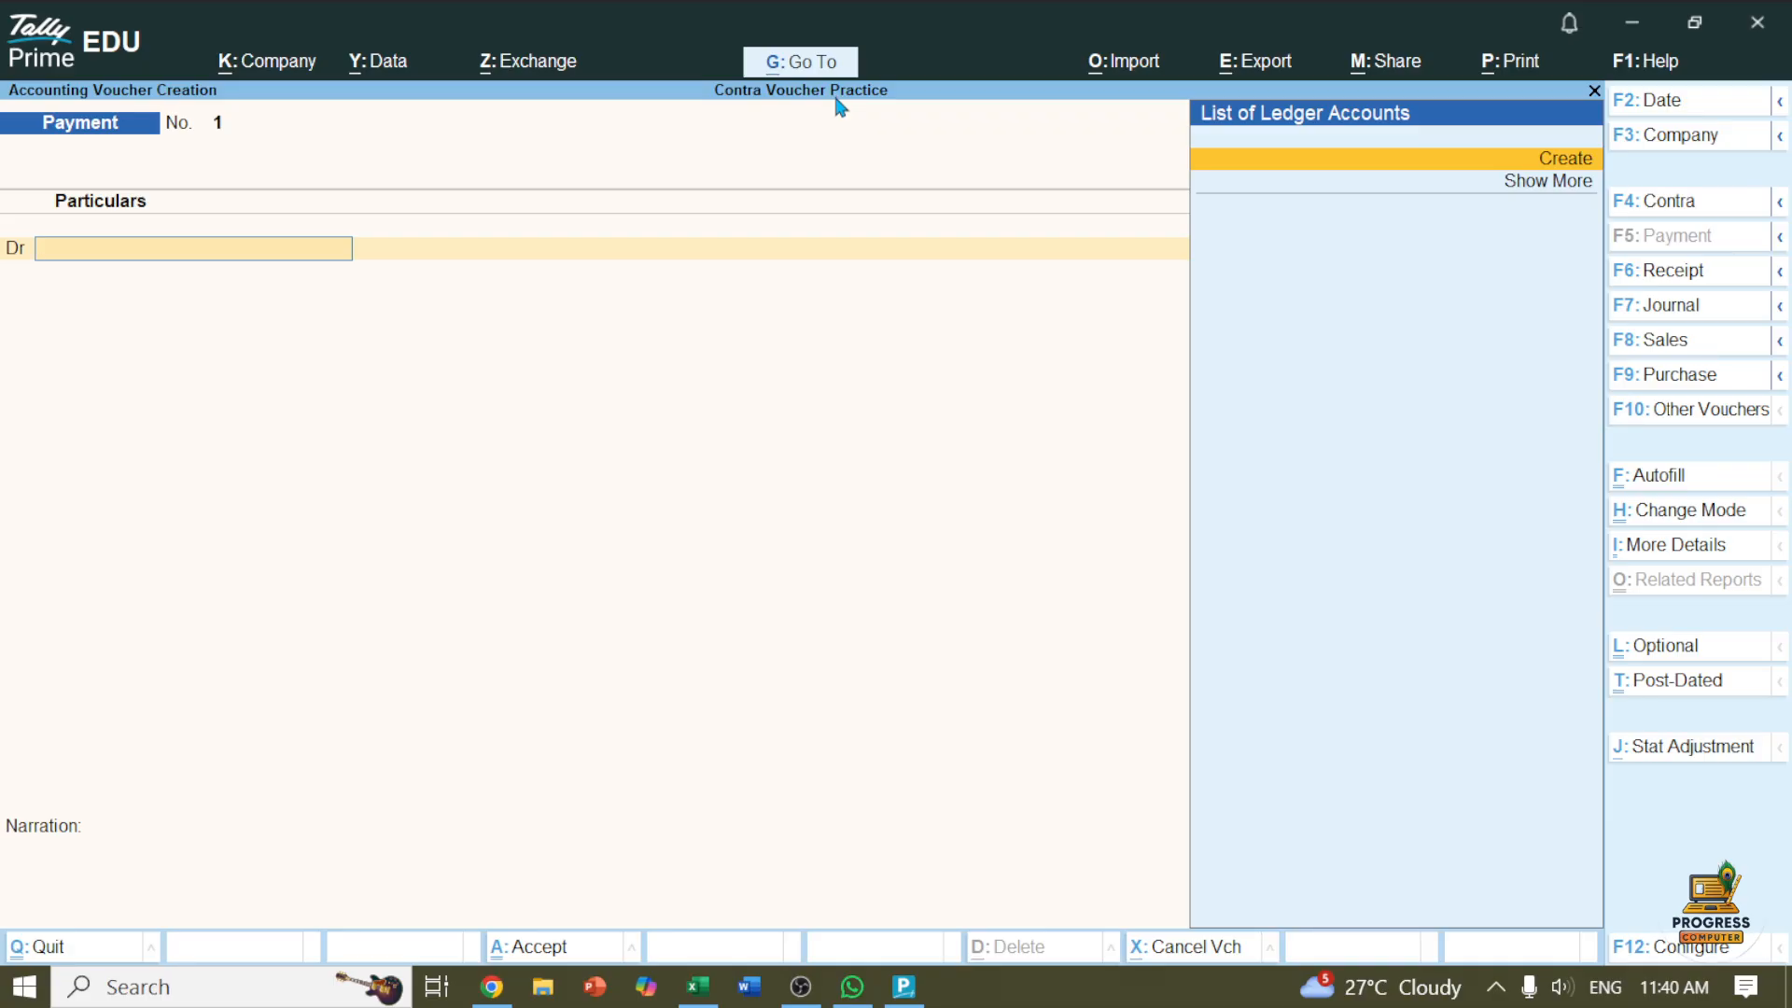
{"action": "key", "text": "Escape"}
{"action": "key", "text": "y"}
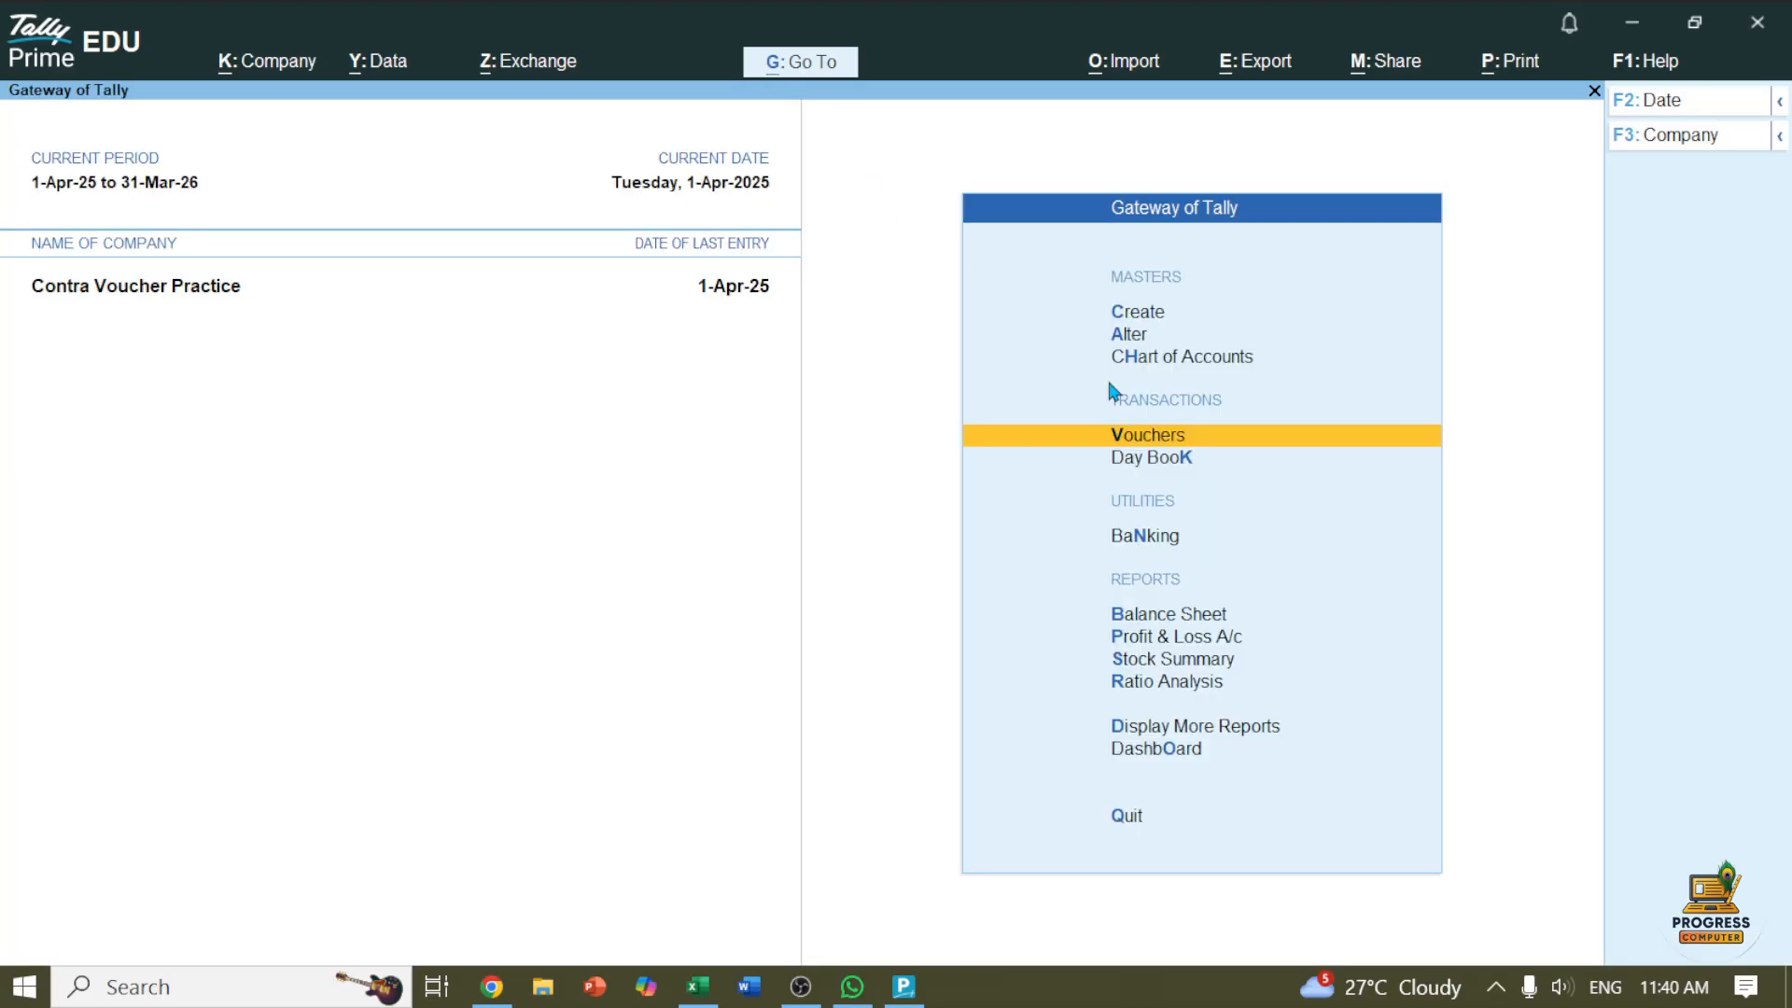
Step: Review the contra entries listed in the Day Book for 1-Apr-25, and return to the Gateway of Tally
{"action": "left_click", "coordinate": [1137, 463]}
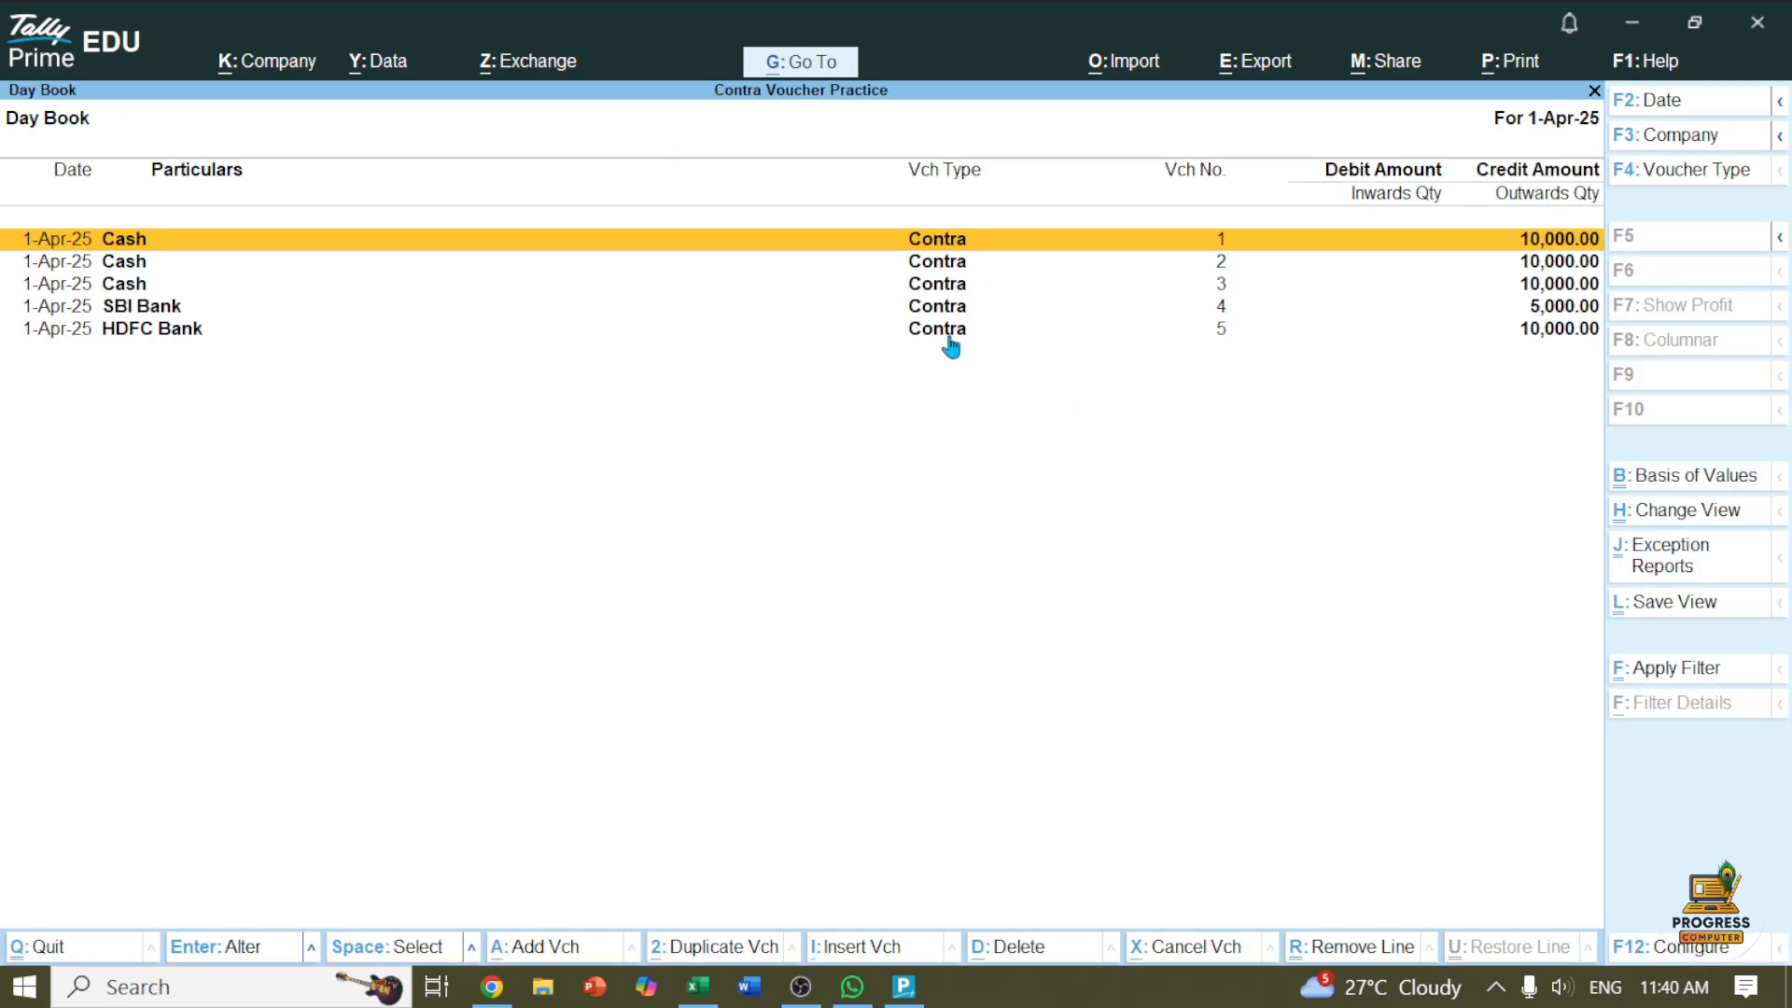
{"action": "key", "text": "Down"}
{"action": "key", "text": "Down"}
{"action": "key", "text": "Down"}
{"action": "key", "text": "Down"}
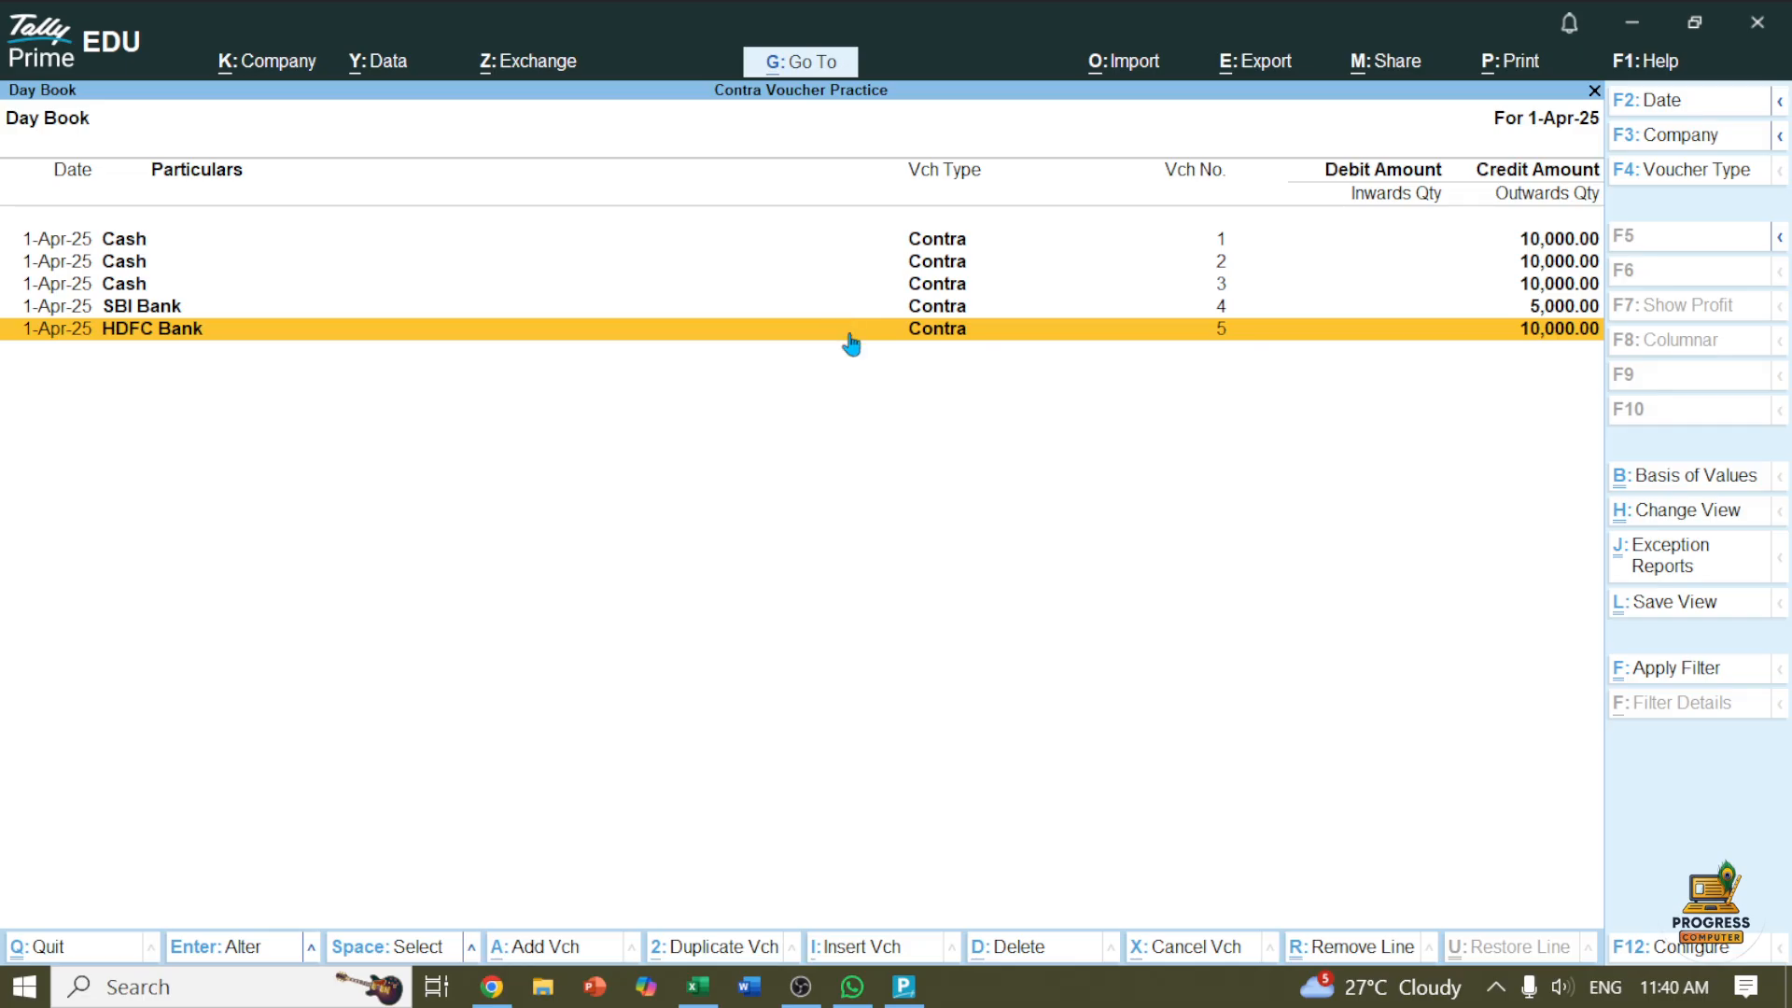
{"action": "key", "text": "Escape"}
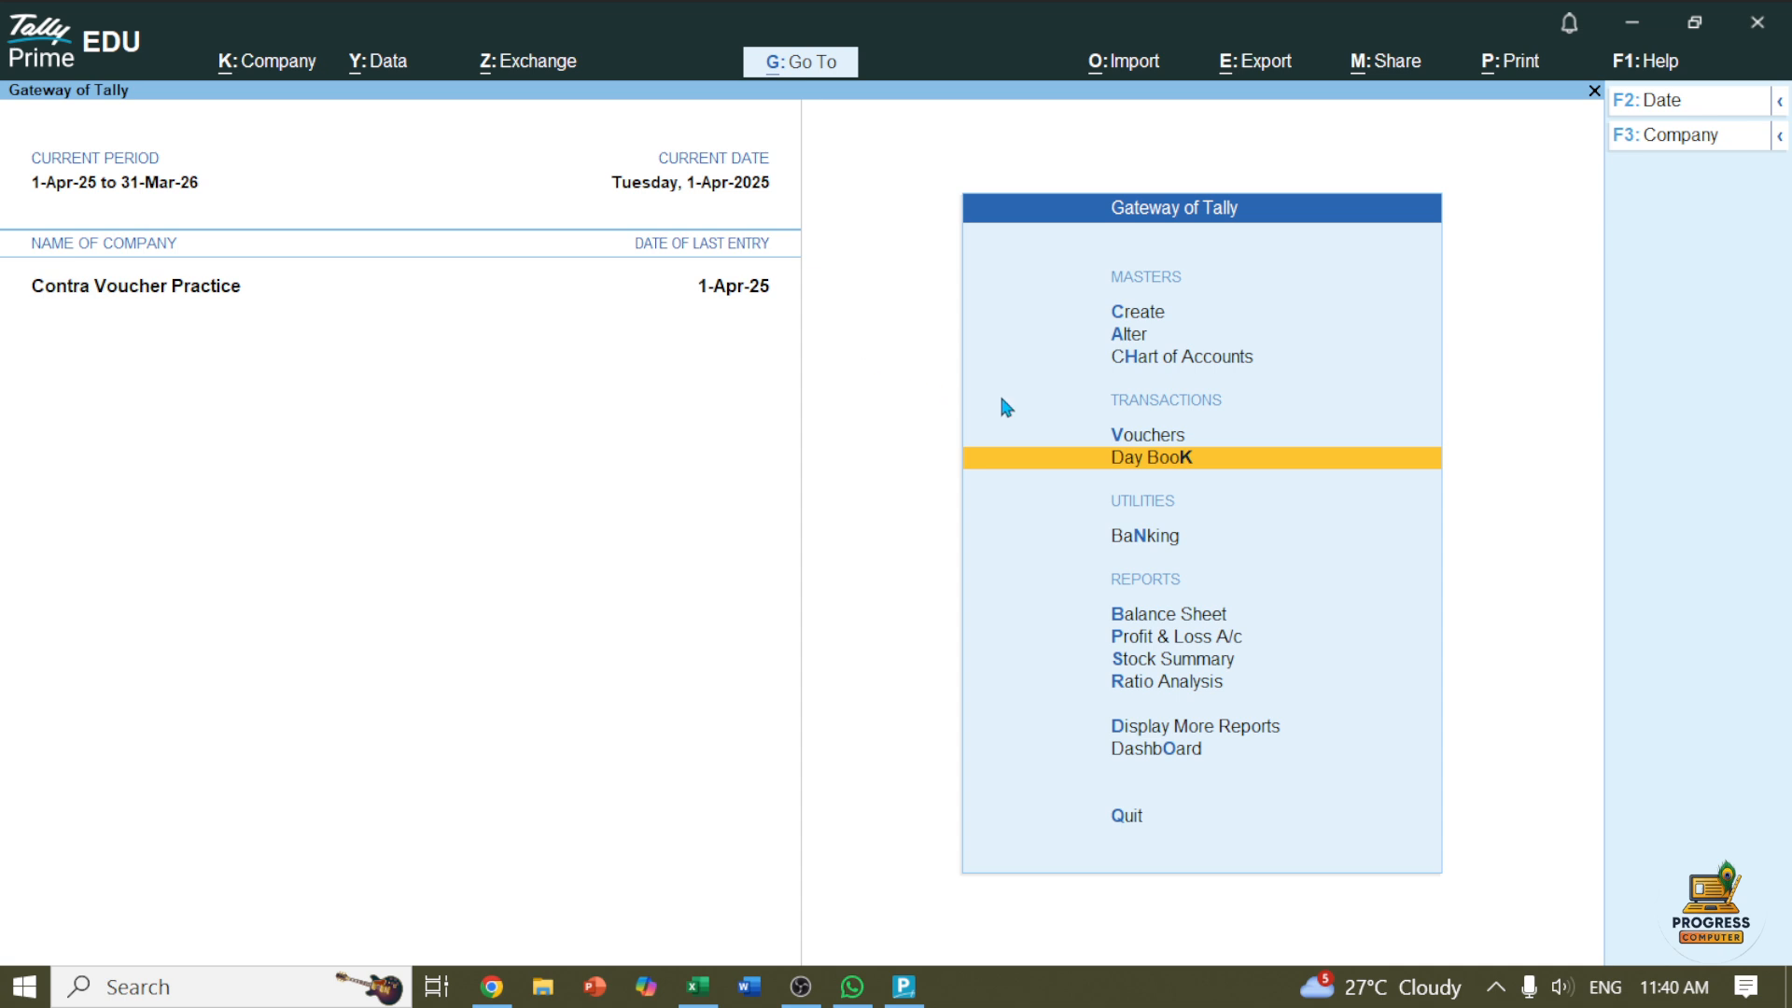
Step: View contra voucher no. 1 from the Day Book, and return to the Gateway of Tally without altering it
{"action": "left_click", "coordinate": [1137, 465]}
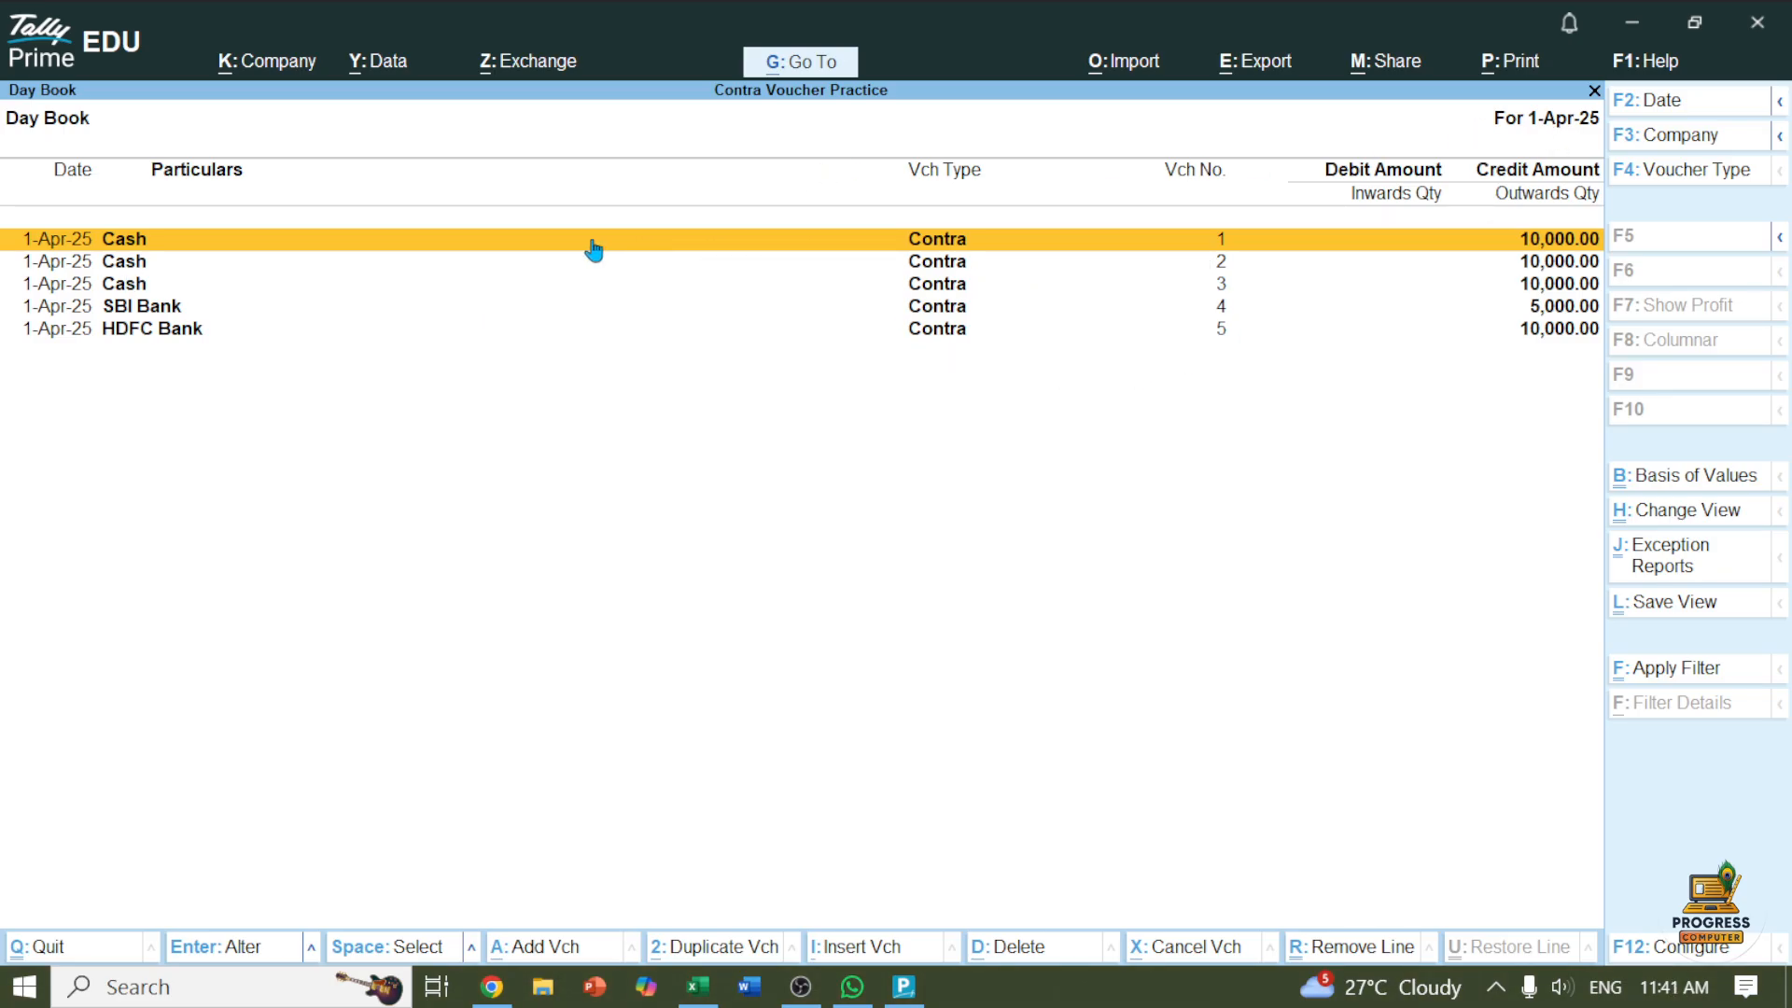
{"action": "left_click", "coordinate": [312, 245]}
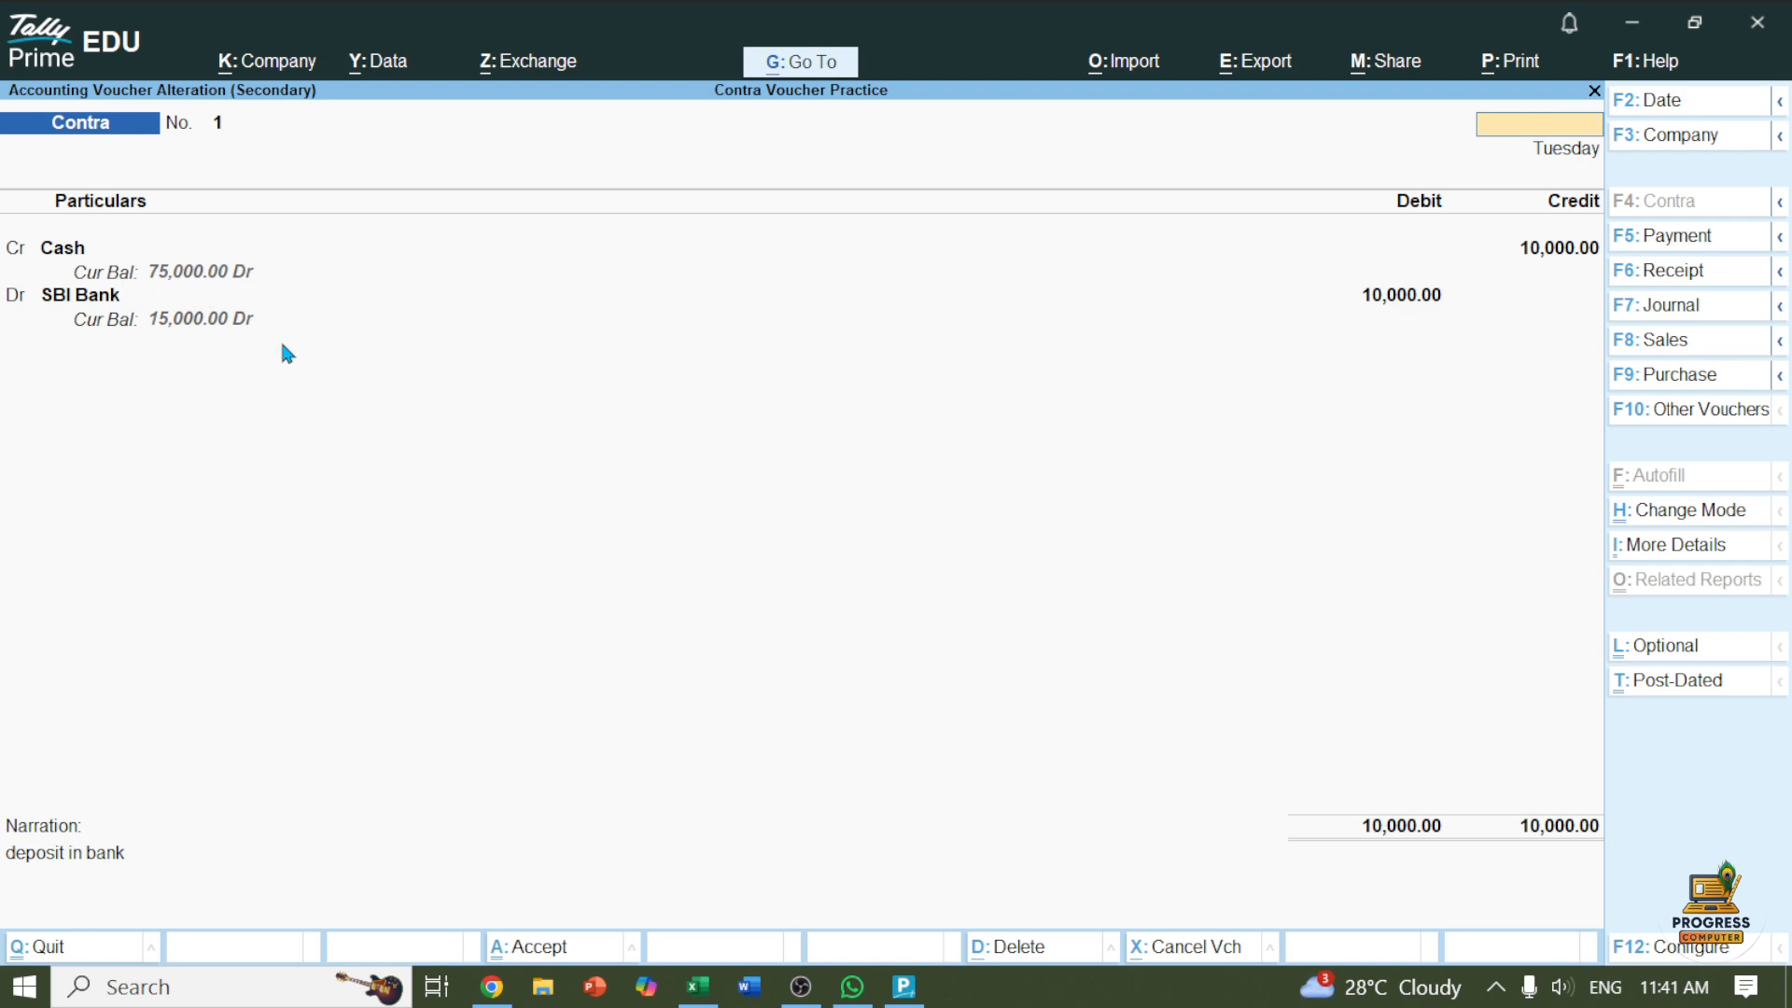
{"action": "key", "text": "Escape"}
{"action": "key", "text": "Escape"}
{"action": "key", "text": "Escape"}
{"action": "key", "text": "Escape"}
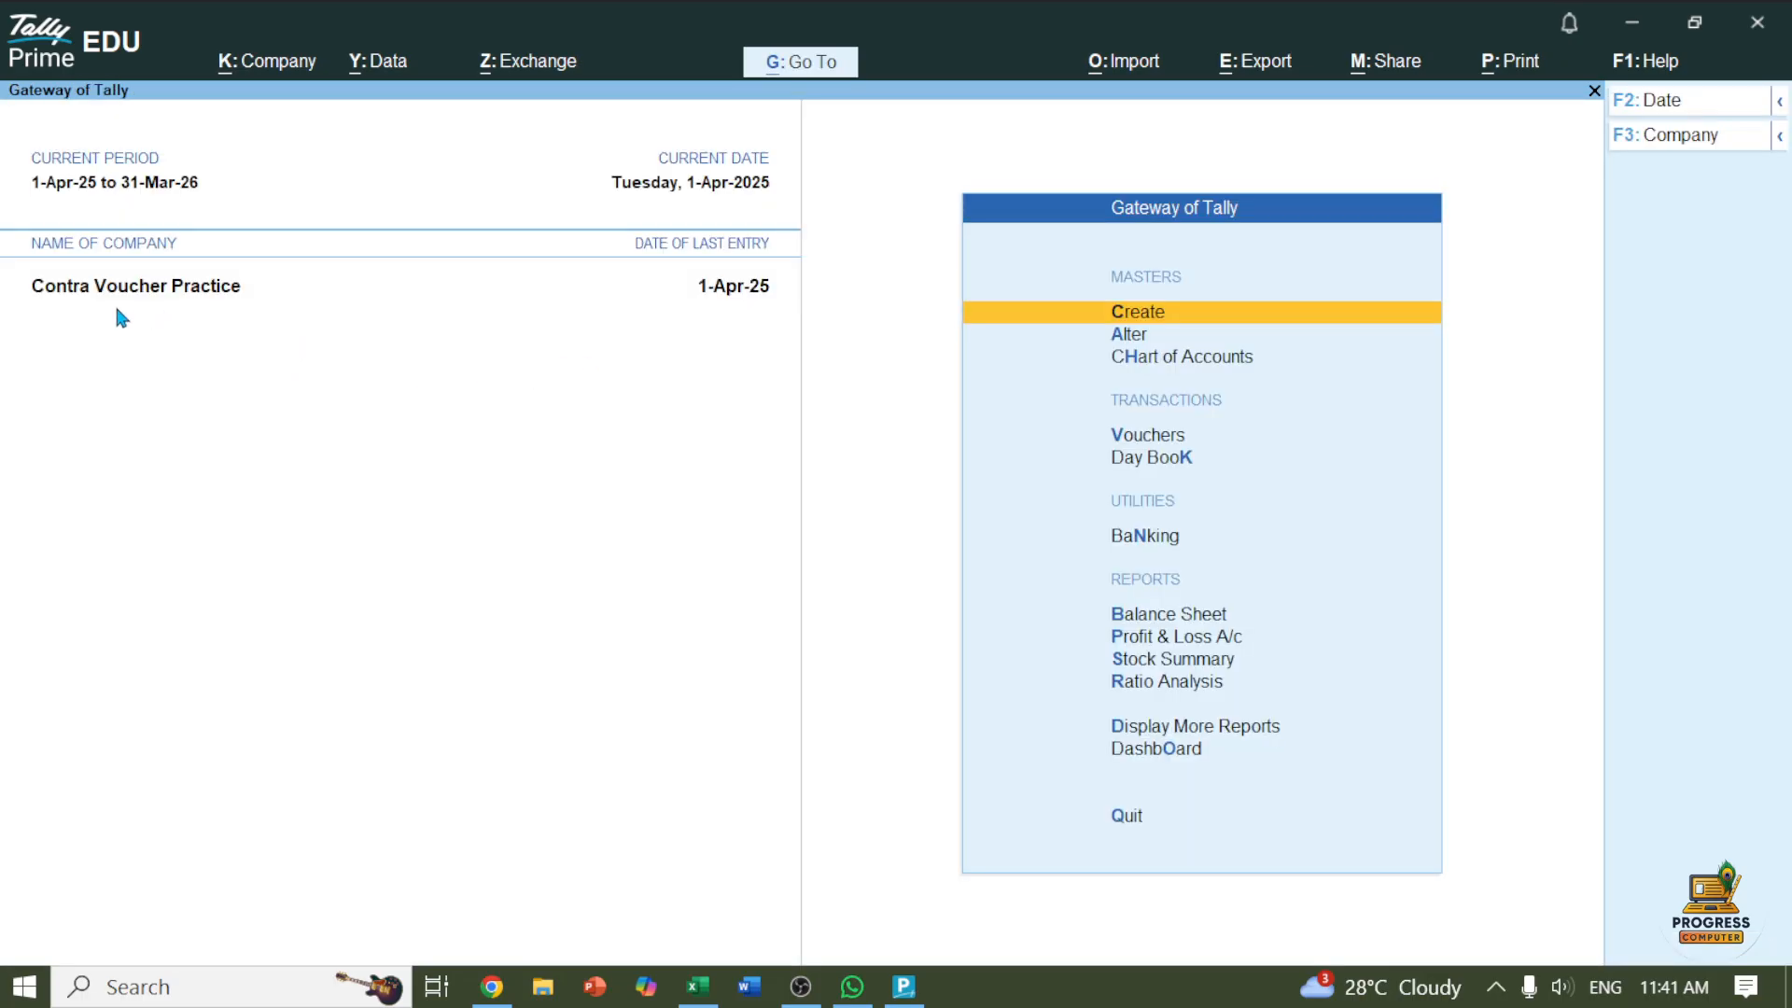
Step: Open contra voucher no. 1 from the Day Book for alteration and set the Cash credit amount to 20,000
{"action": "left_click", "coordinate": [1148, 463]}
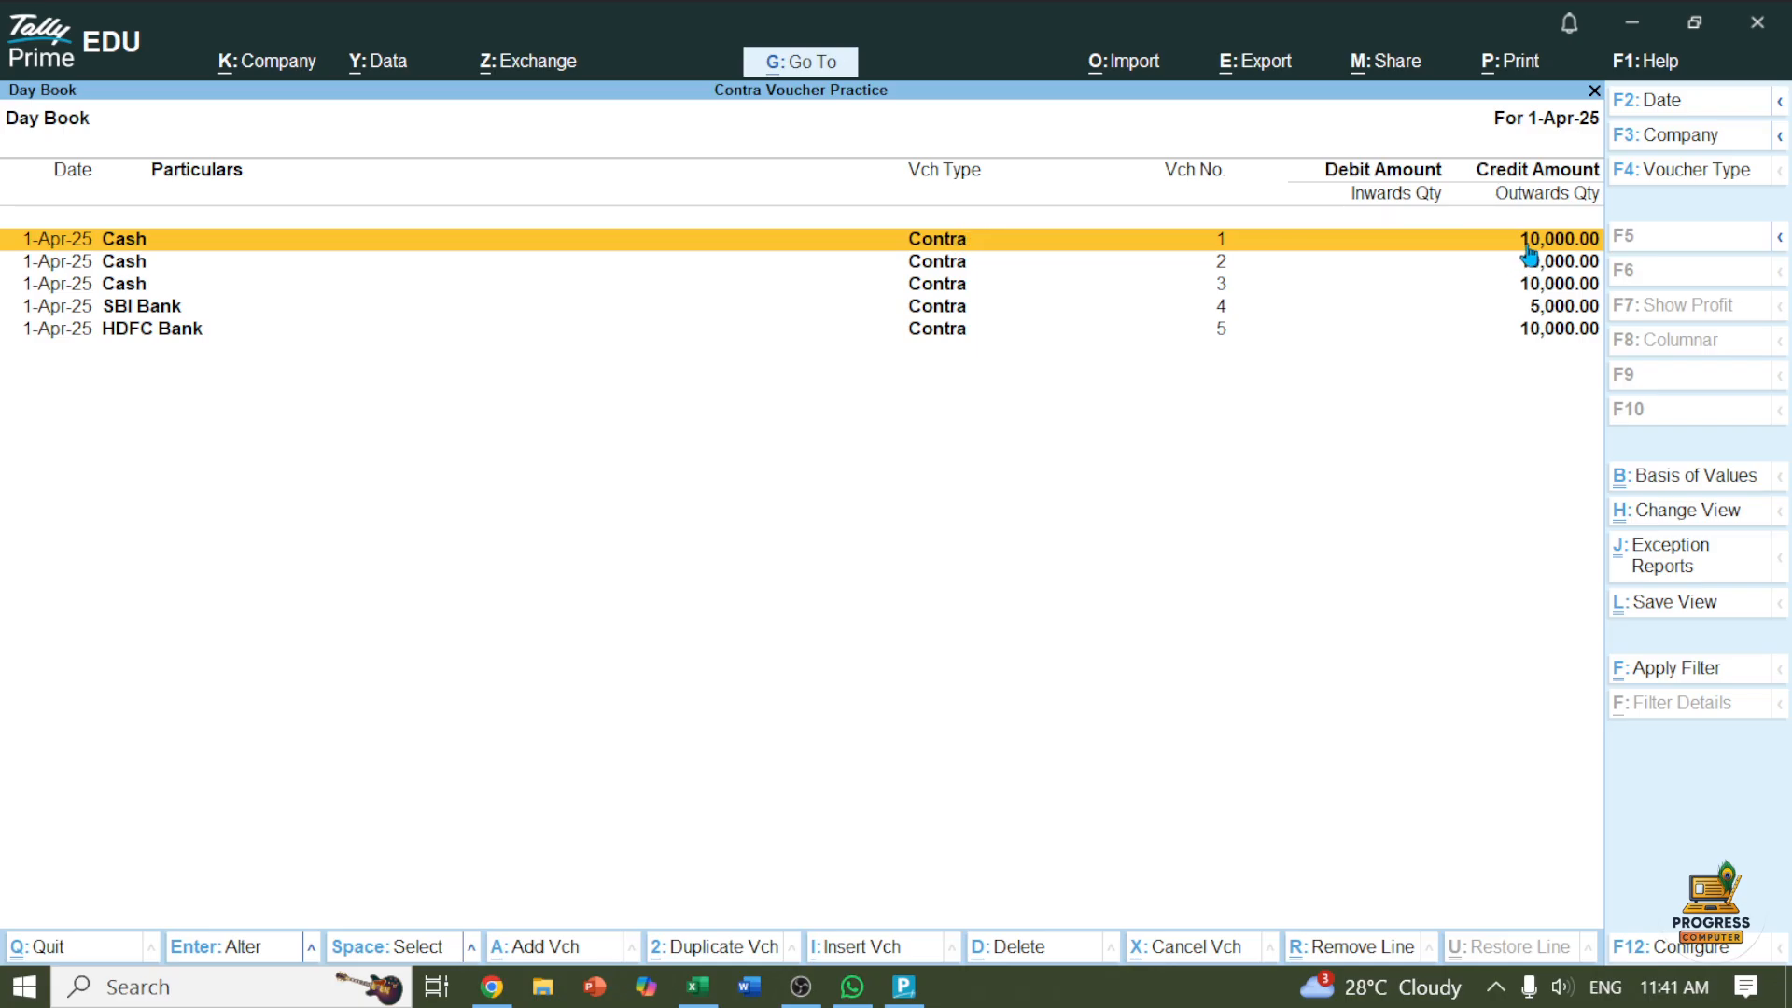
{"action": "left_click", "coordinate": [965, 239]}
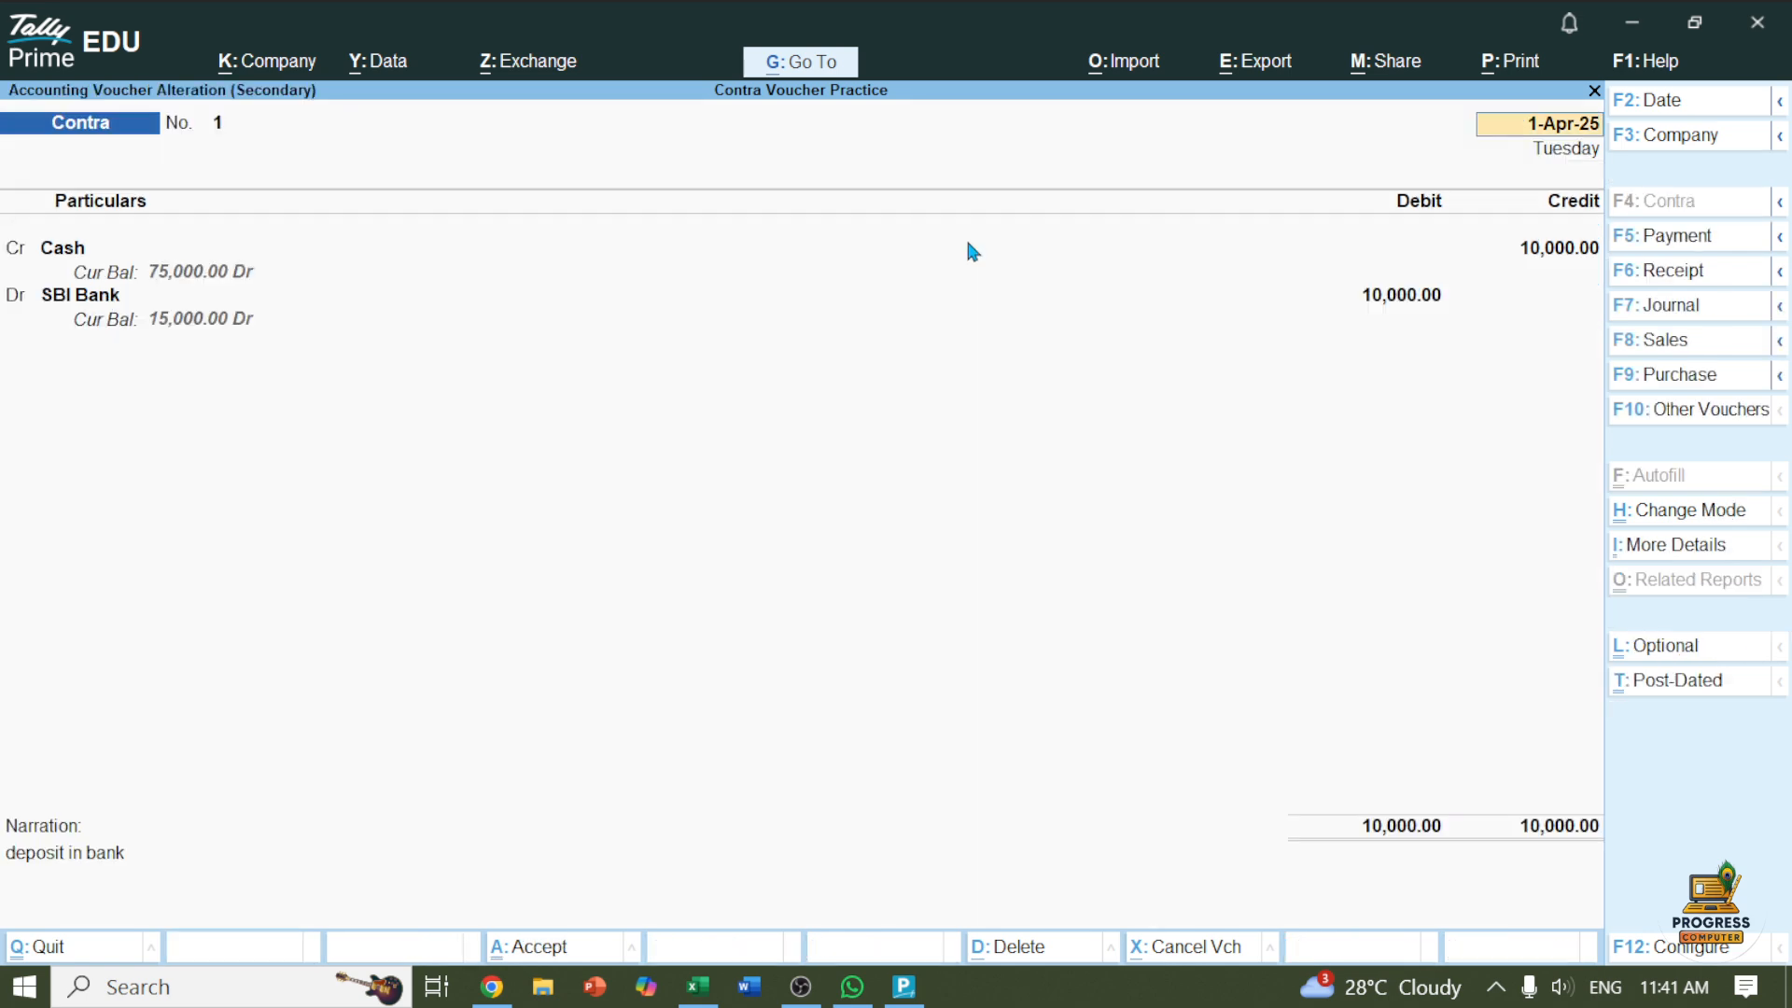
{"action": "left_click", "coordinate": [51, 250]}
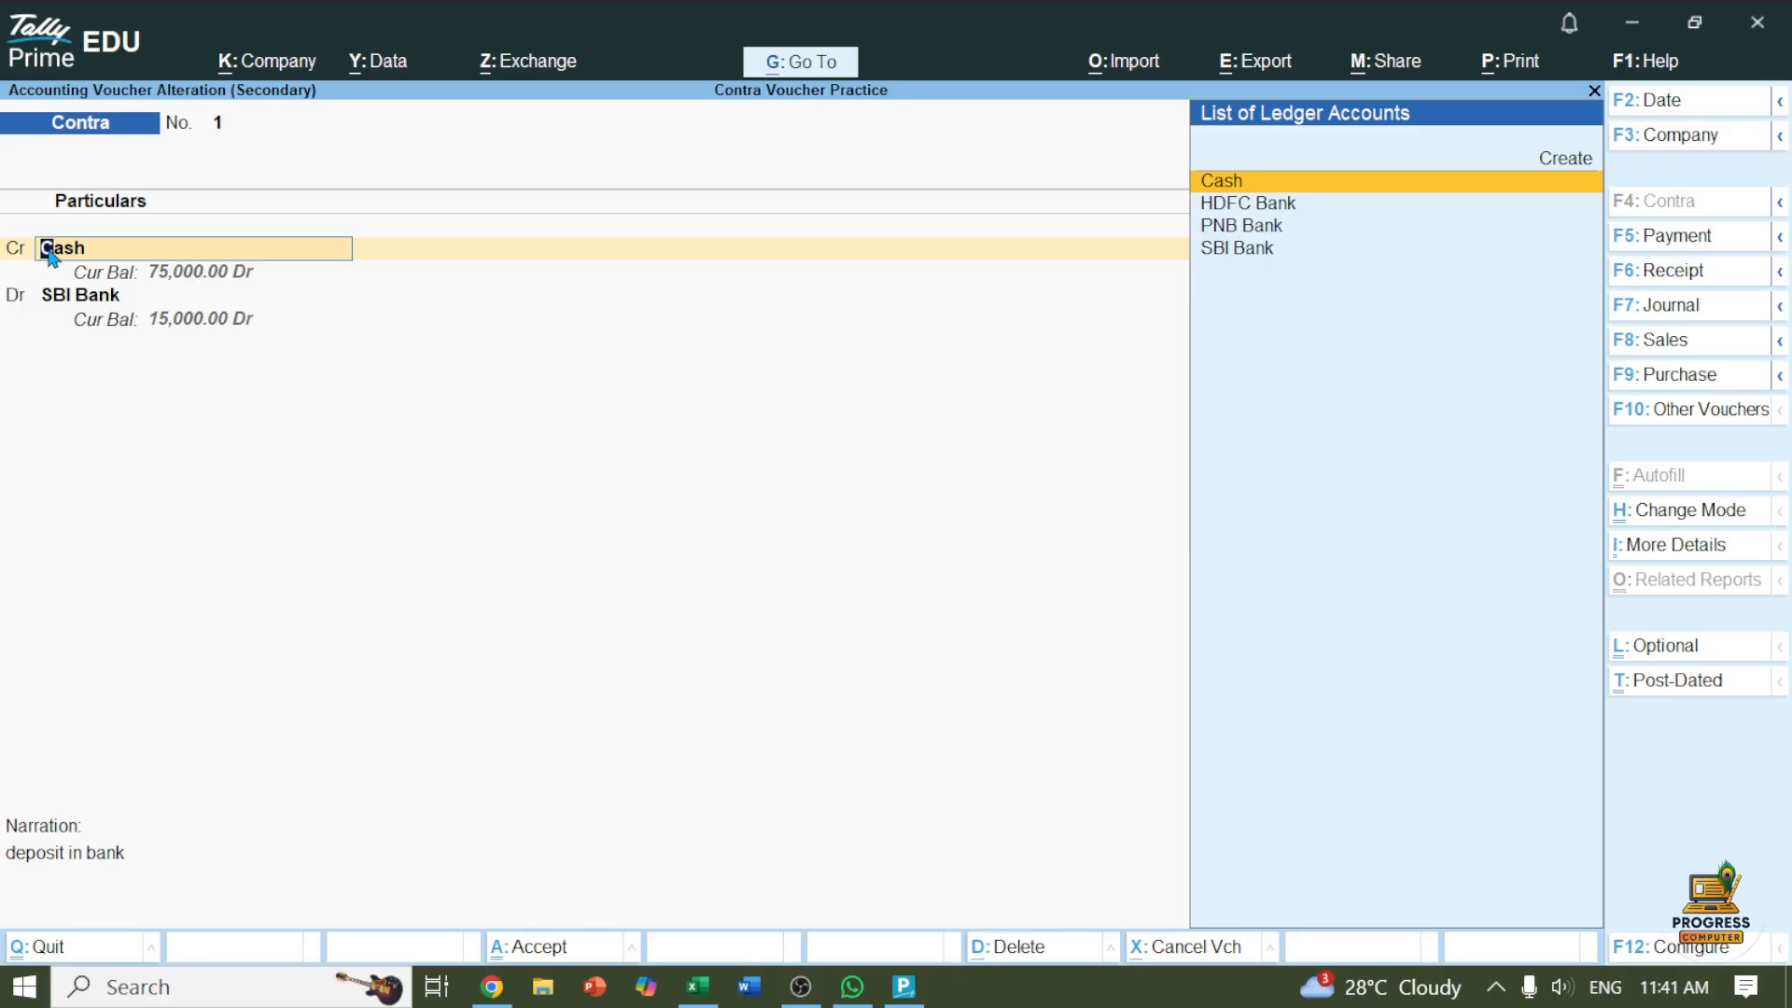
{"action": "key", "text": "Return"}
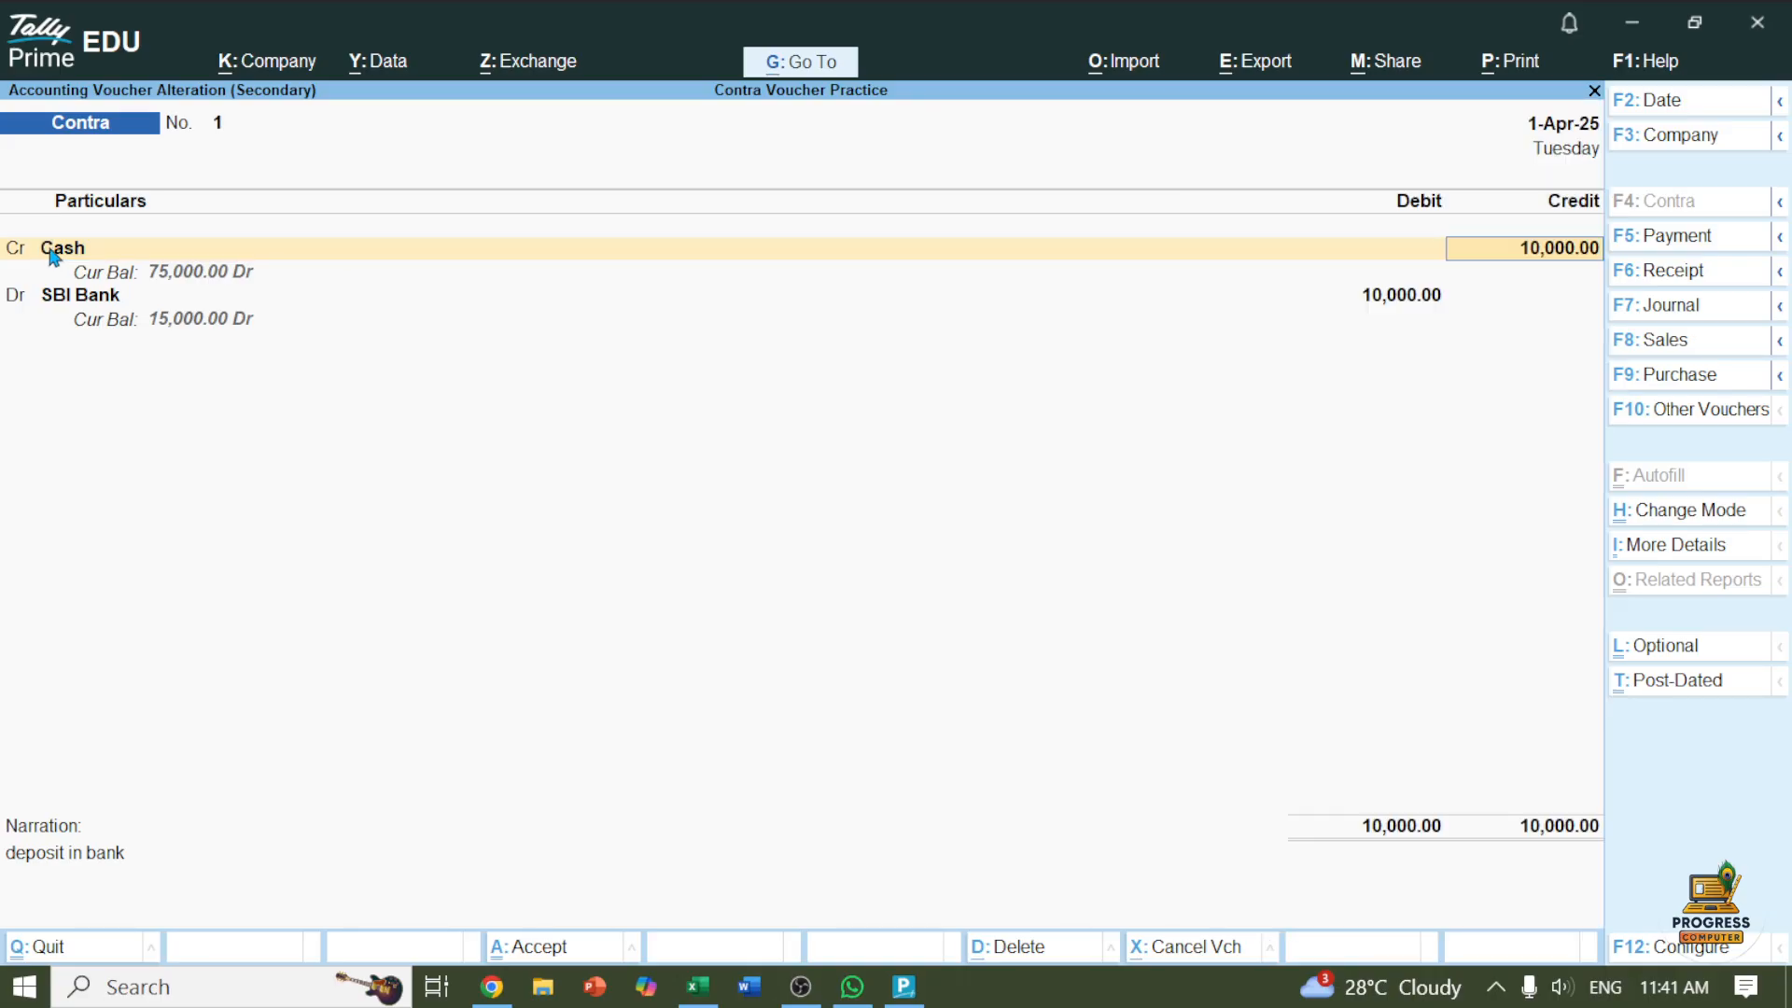
{"action": "type", "text": "20000"}
{"action": "key", "text": "Return"}
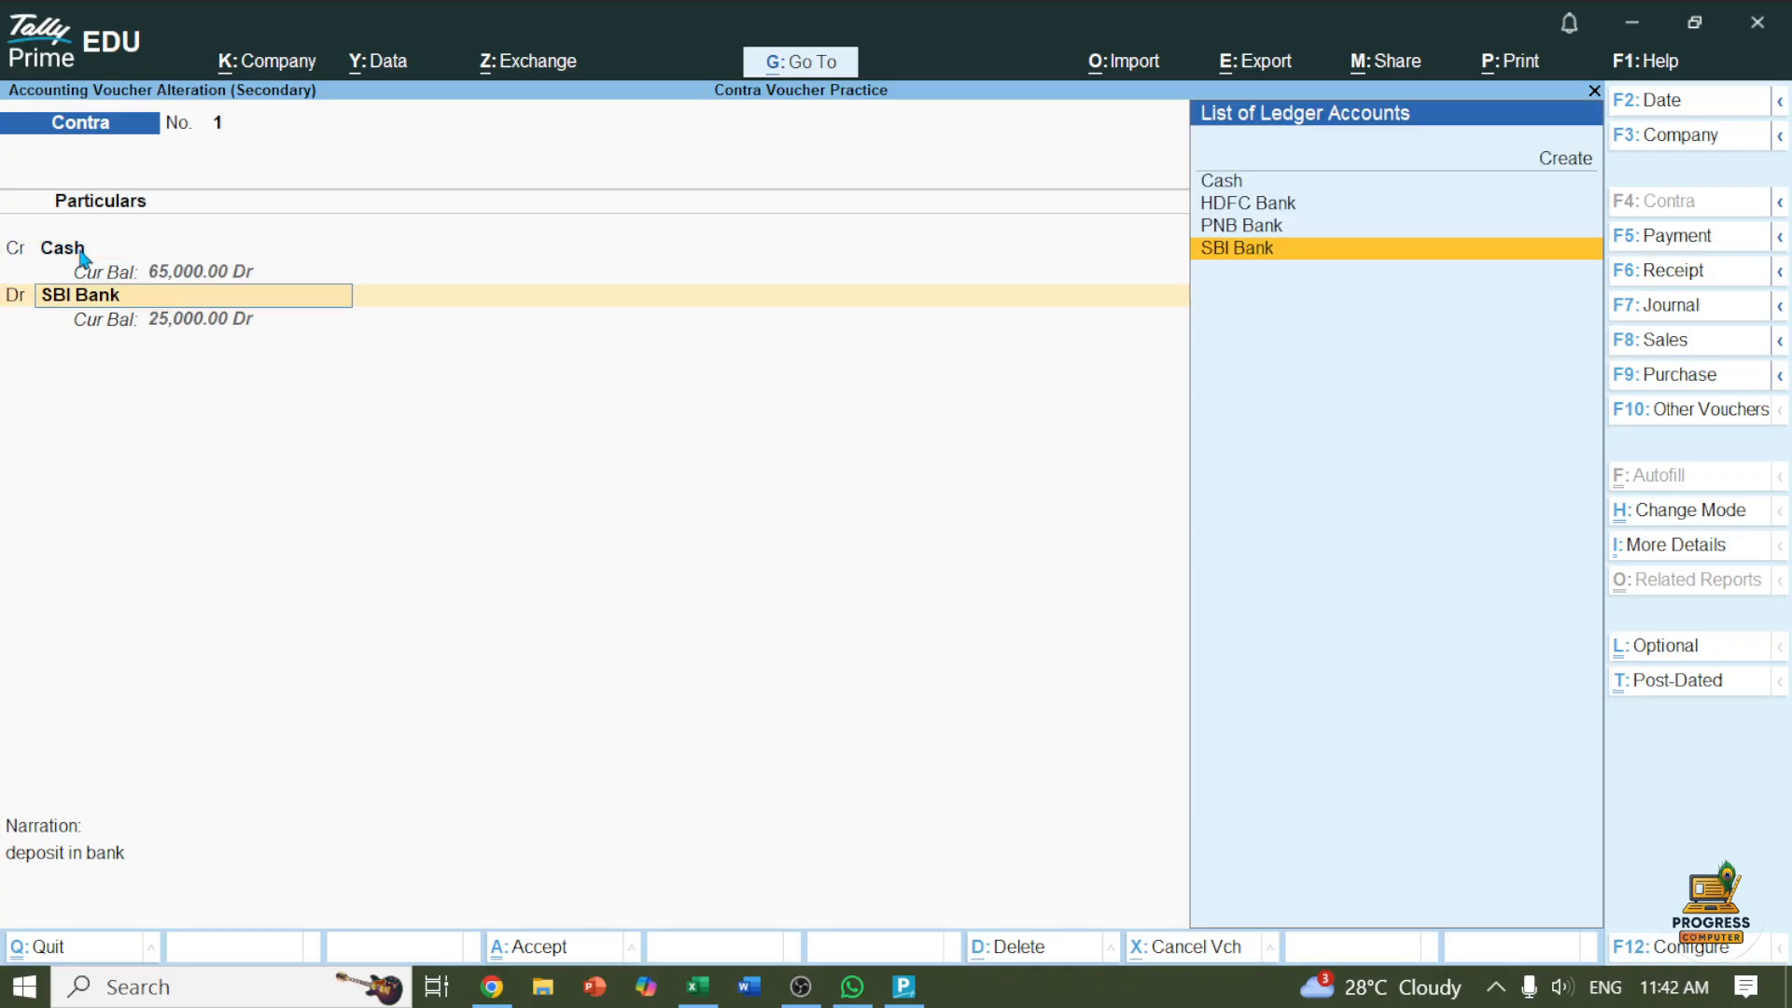
Step: Accept the 20,000 debit to SBI Bank with the cash denominations left blank, and save contra voucher no. 1
{"action": "key", "text": "Return"}
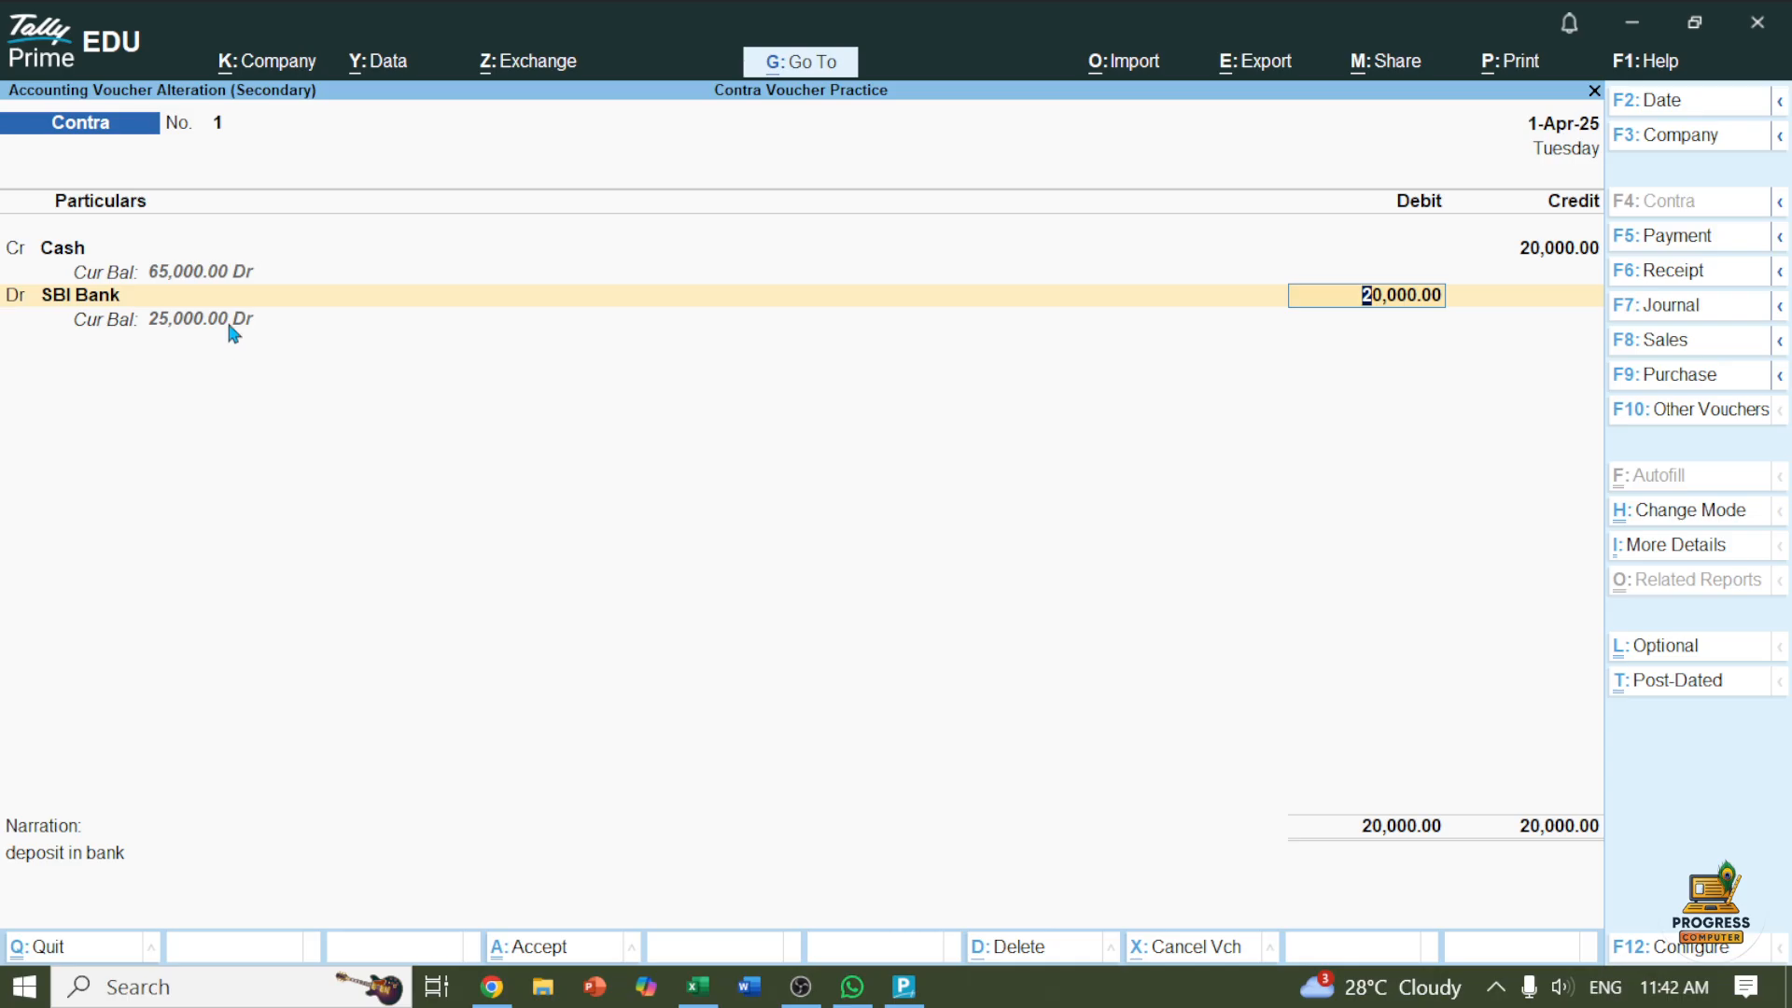
{"action": "key", "text": "Return"}
{"action": "key", "text": "Return"}
{"action": "key", "text": "Return"}
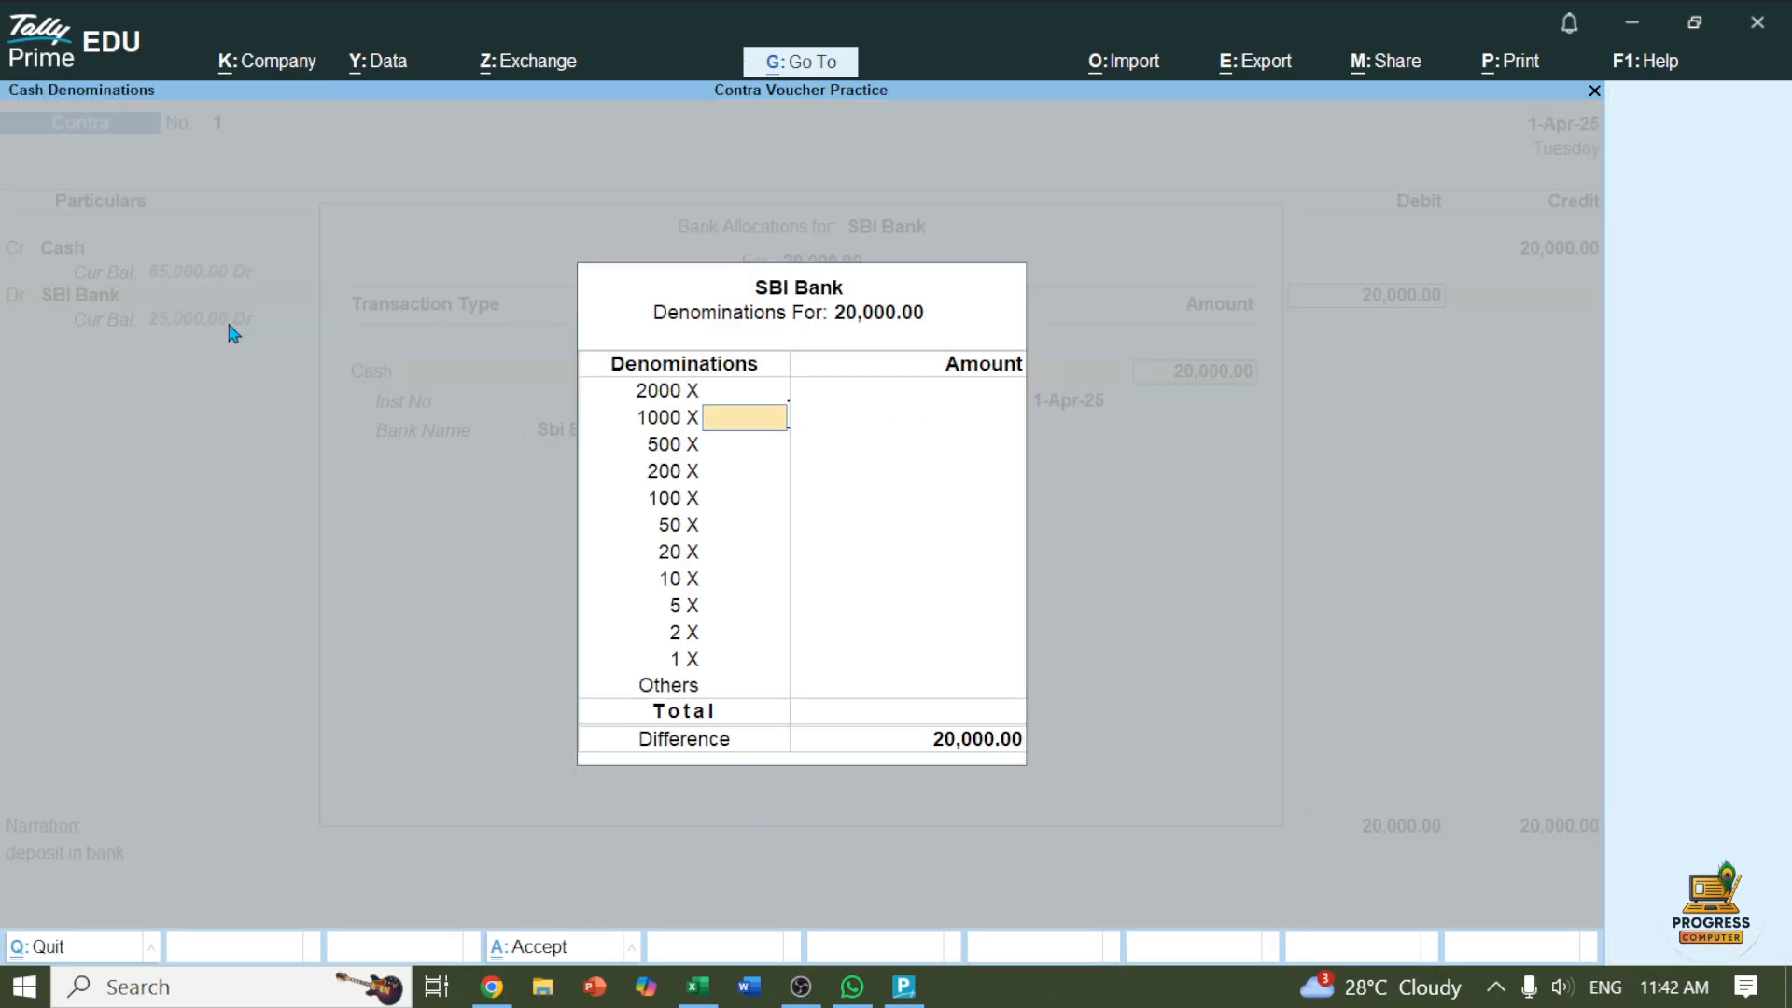
{"action": "key", "text": "ctrl+a"}
{"action": "key", "text": "ctrl+a"}
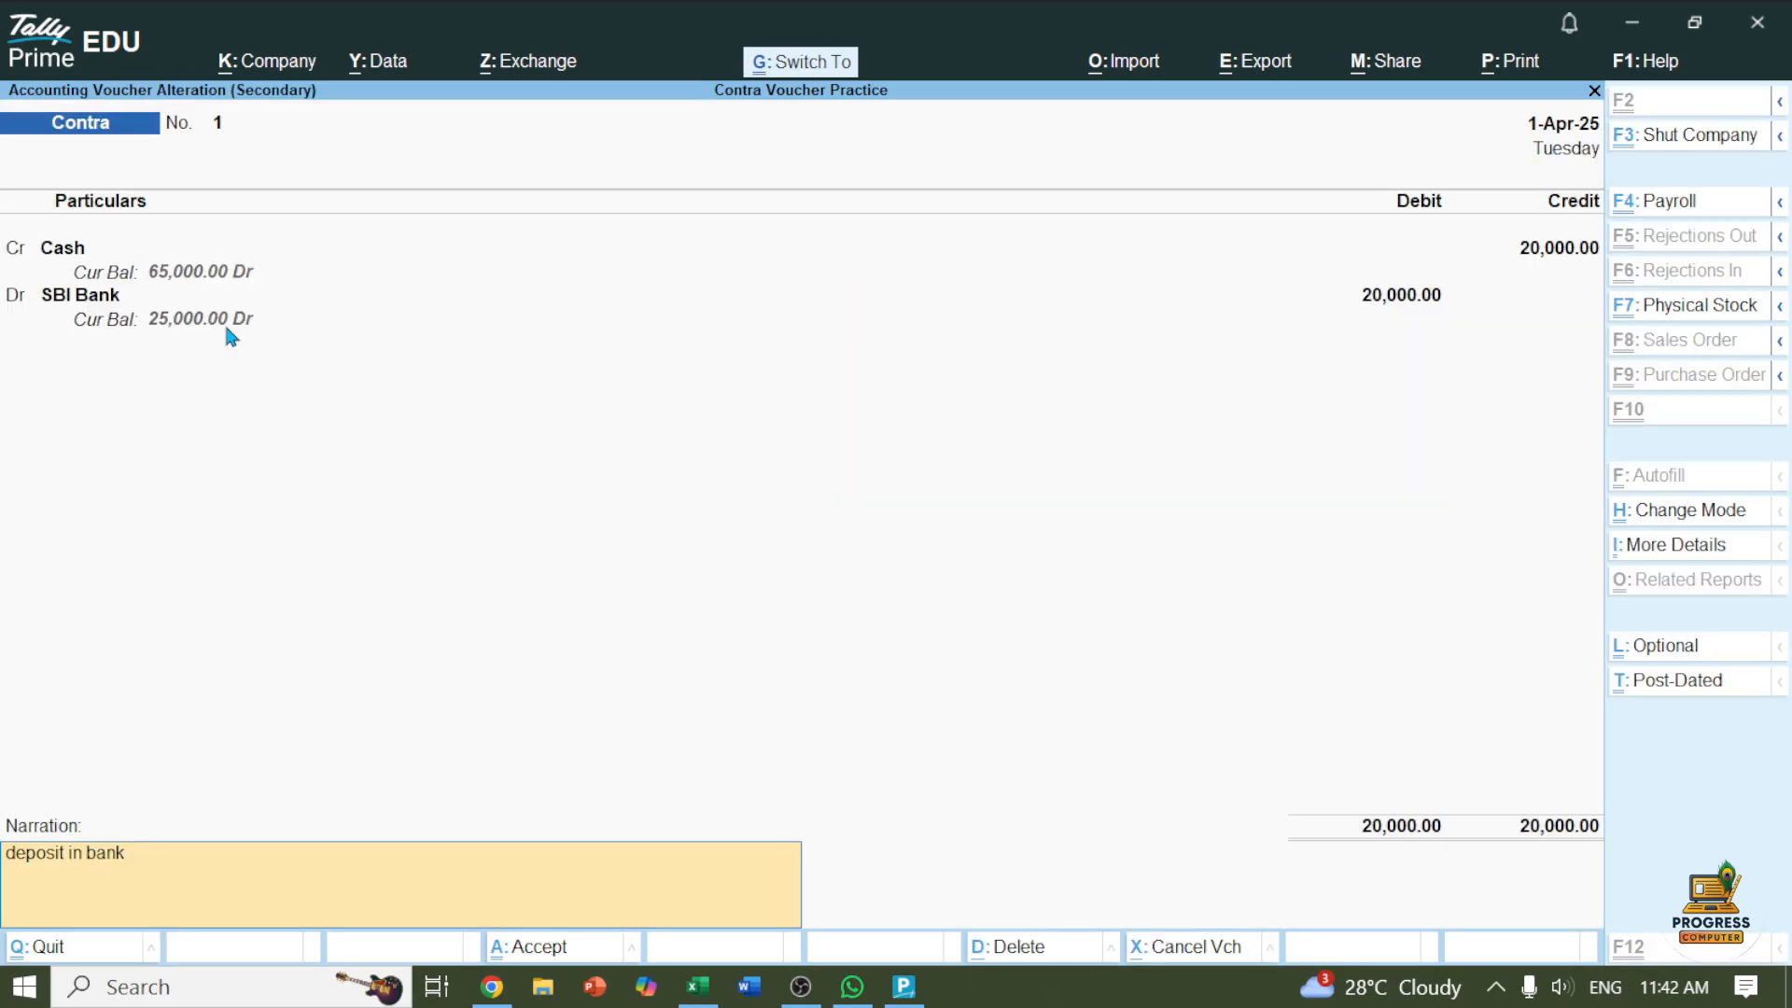
{"action": "key", "text": "ctrl+a"}
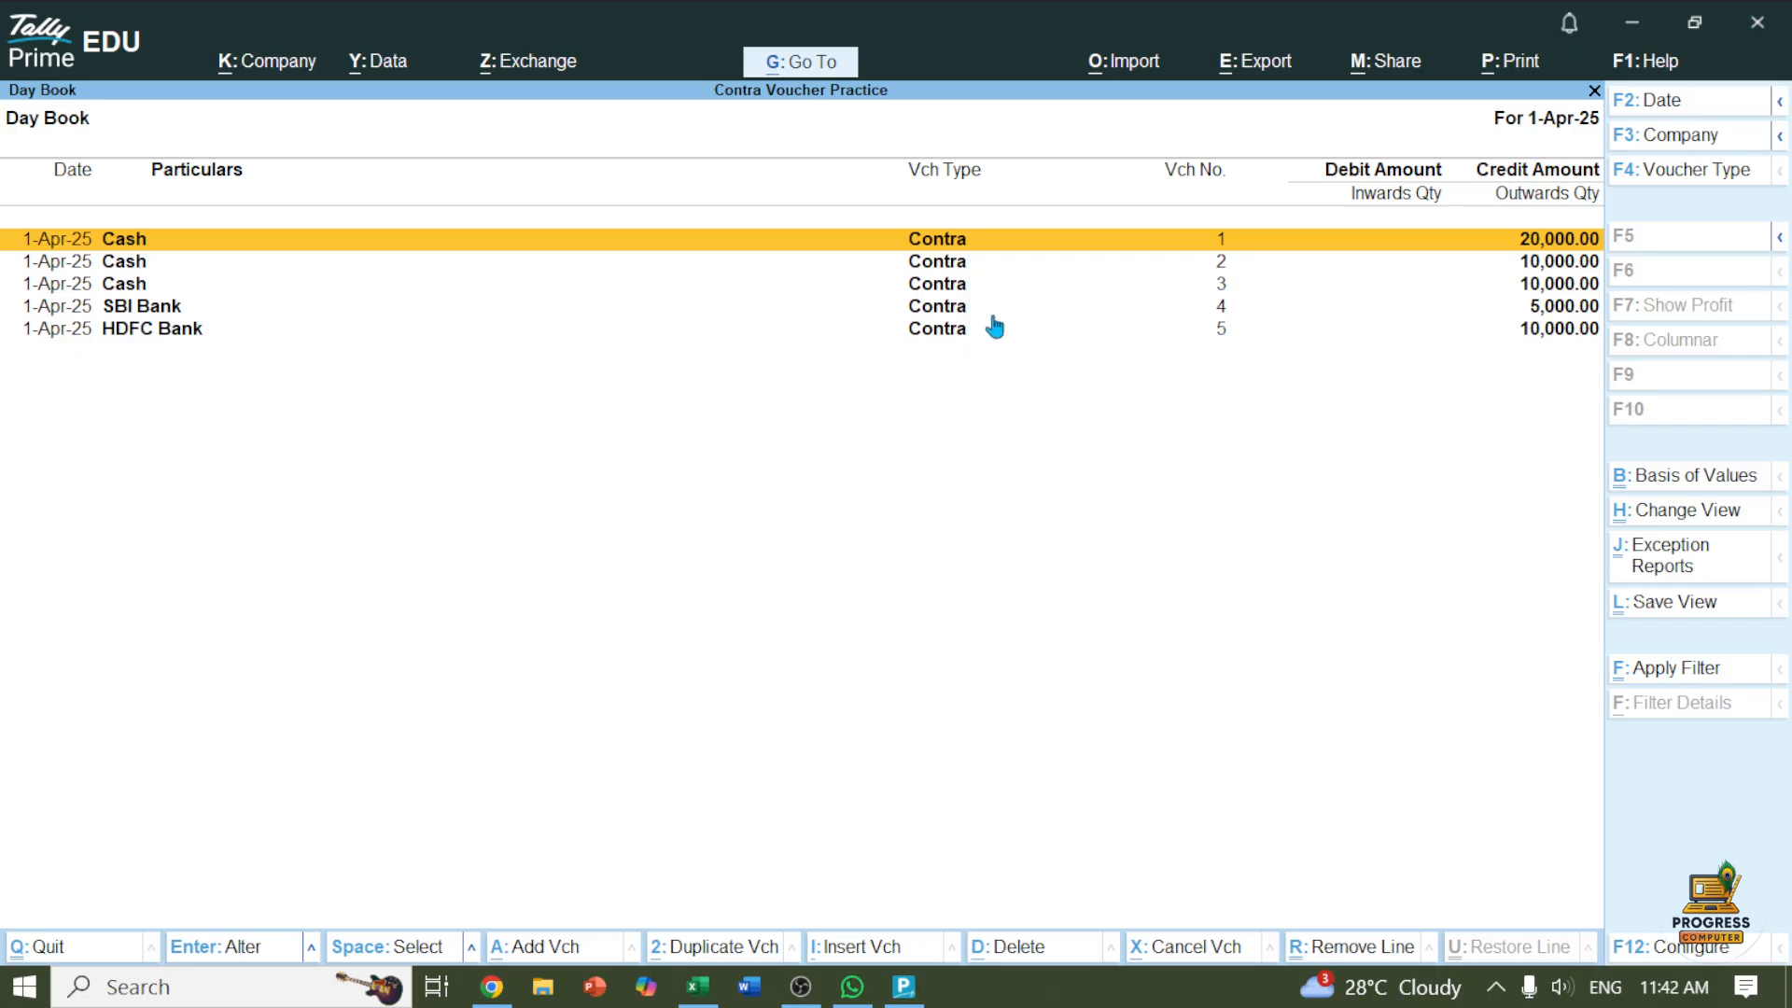
Step: Change the date of contra voucher no. 4 (SBI Bank) to 1-Jun-25 and save the voucher
{"action": "left_click", "coordinate": [928, 310]}
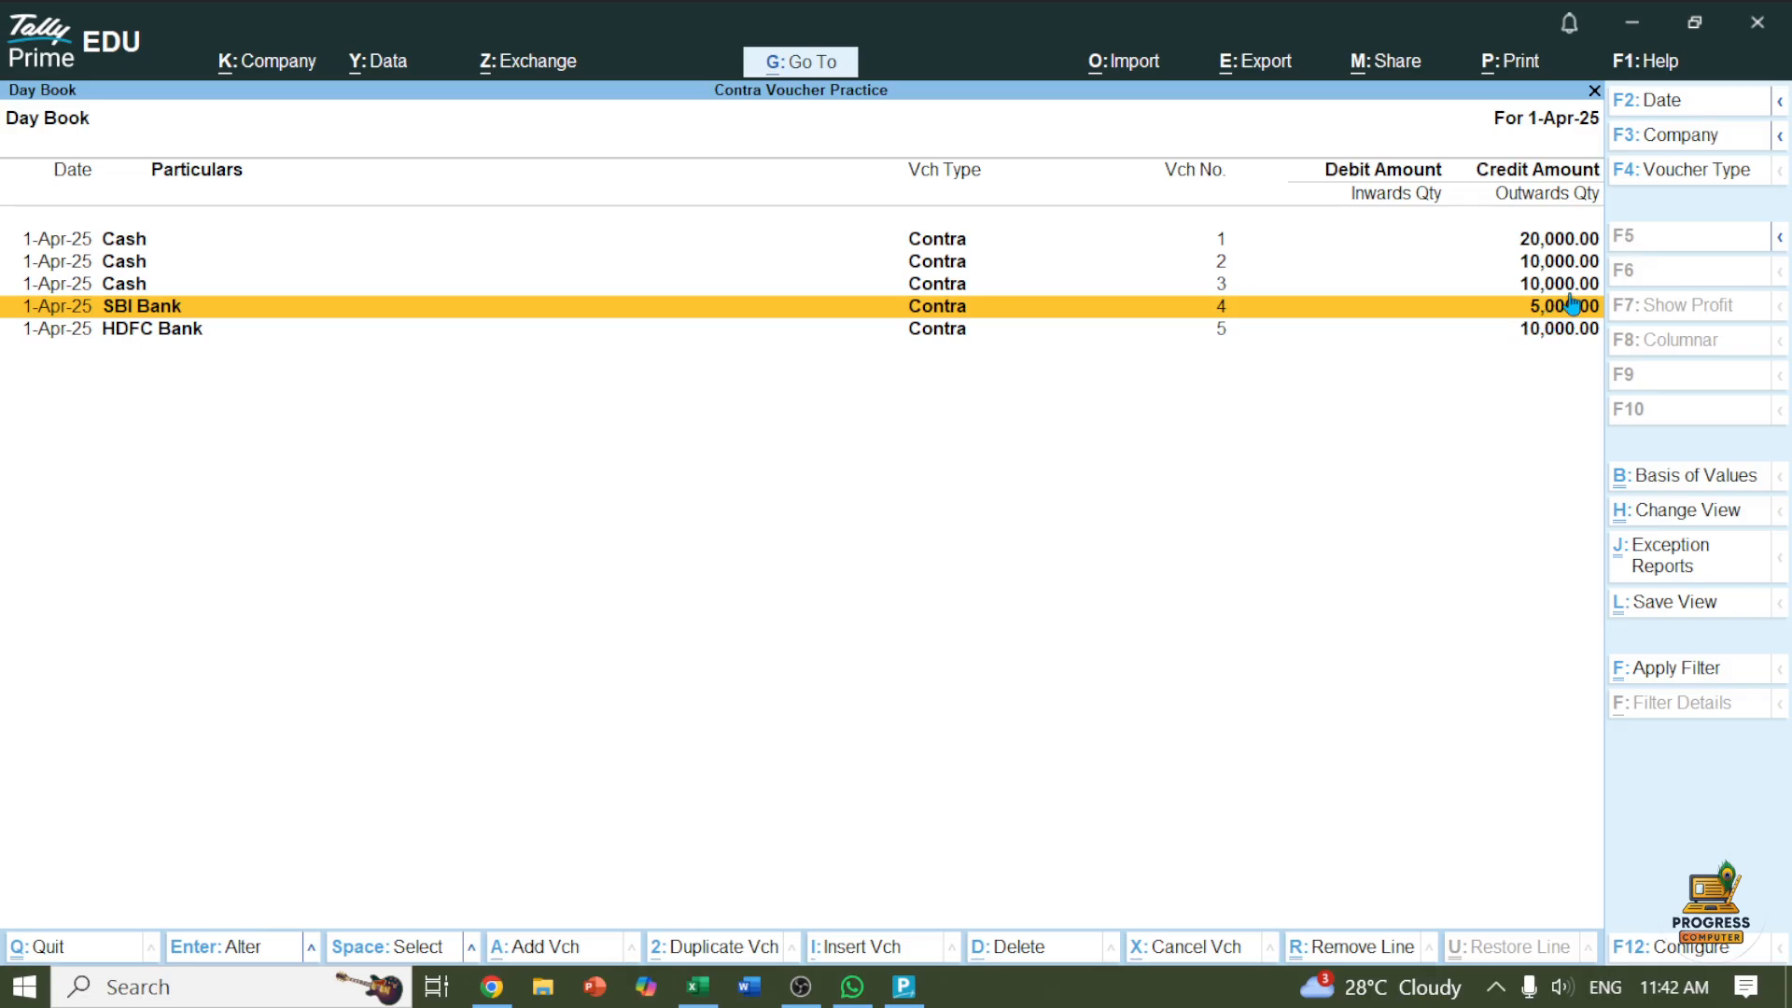
{"action": "key", "text": "Return"}
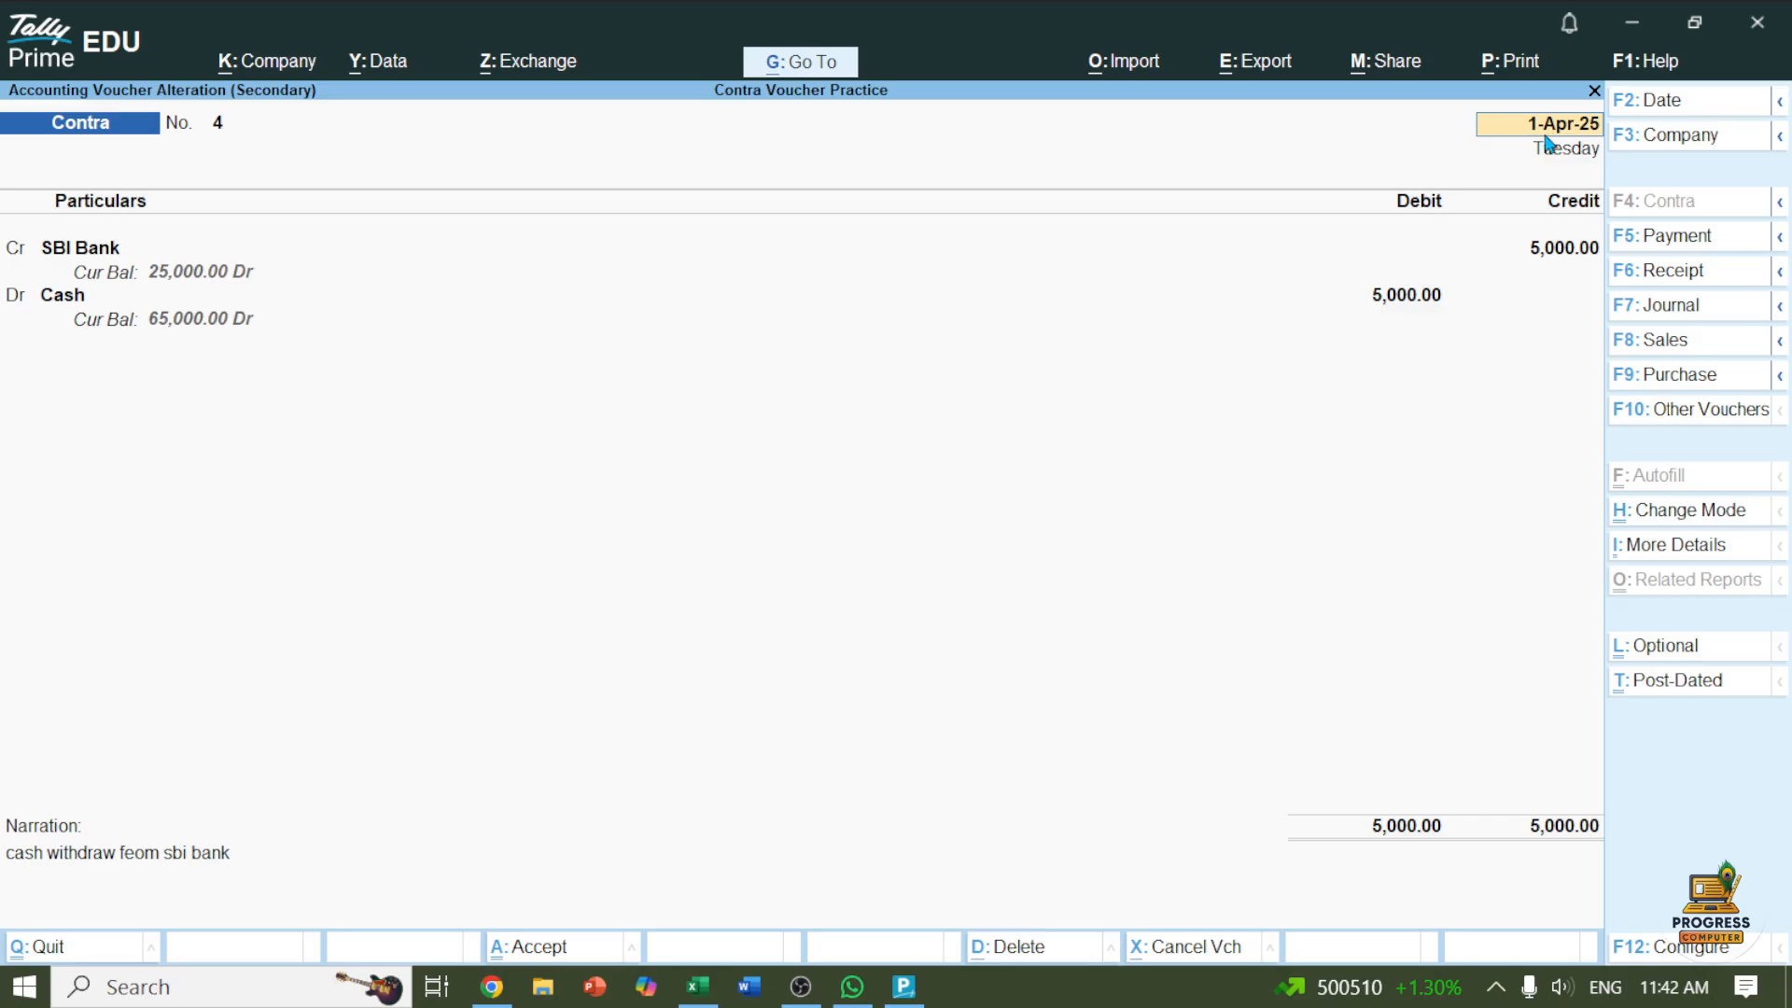
{"action": "key", "text": "F2"}
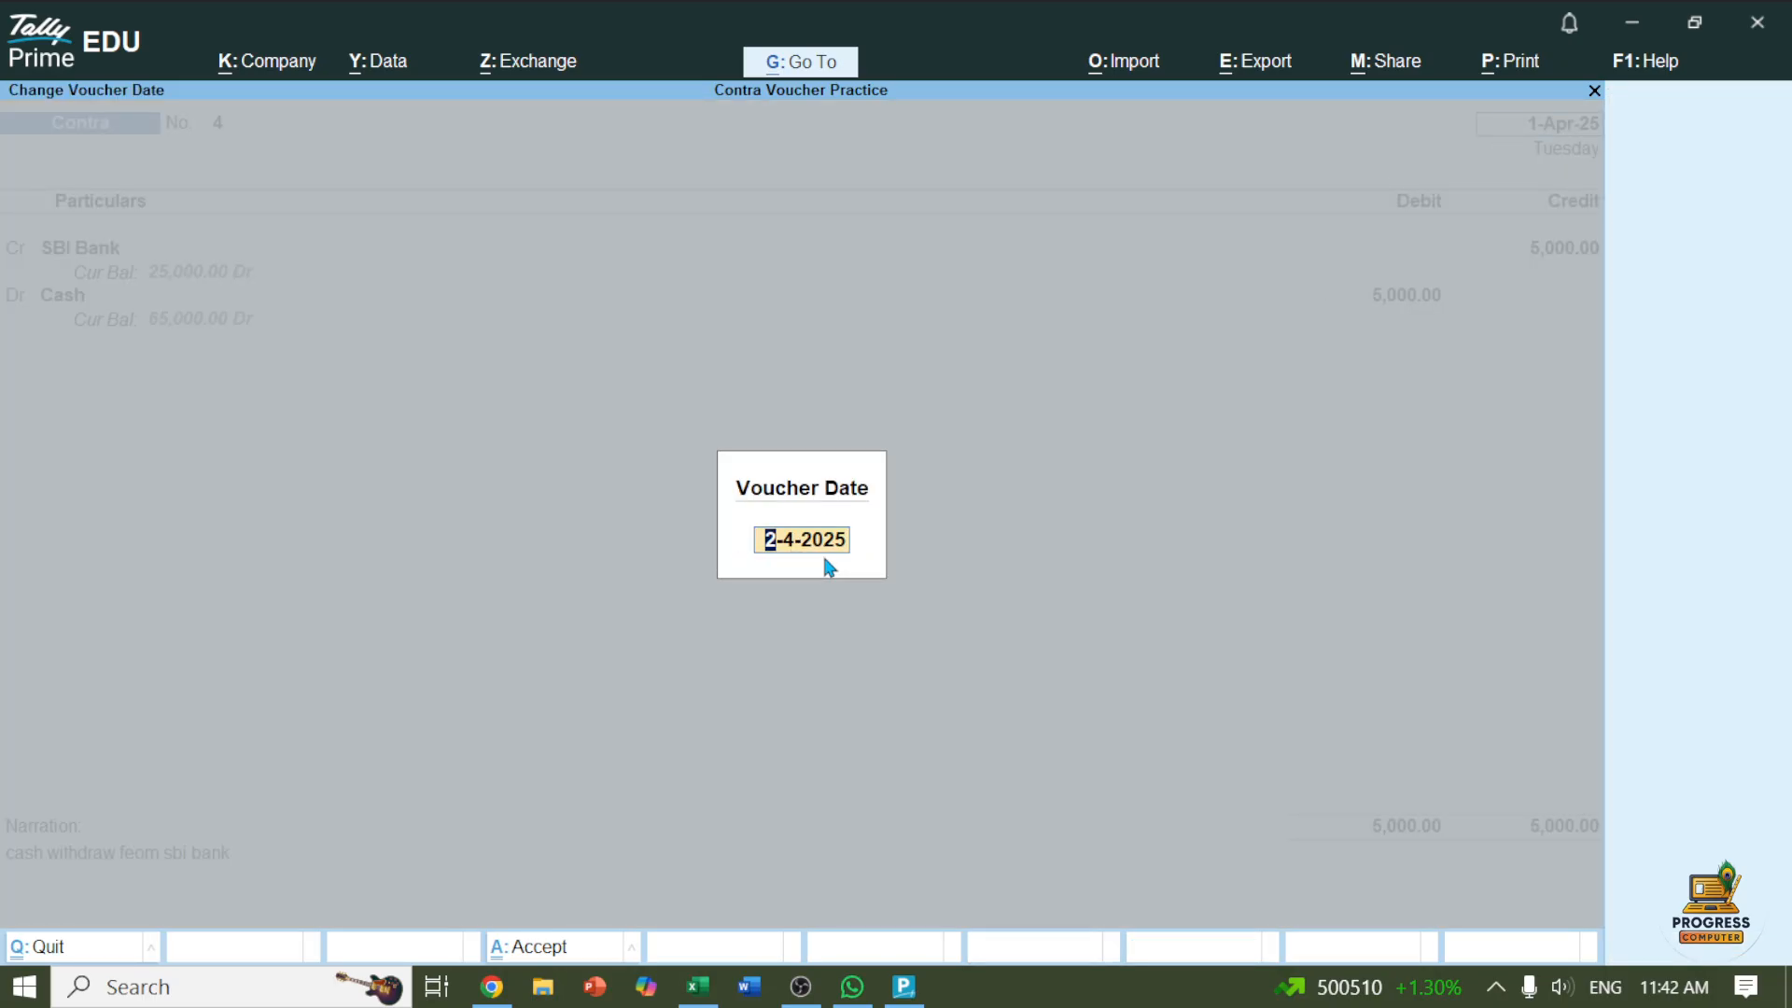
{"action": "type", "text": "1.6"}
{"action": "key", "text": "Return"}
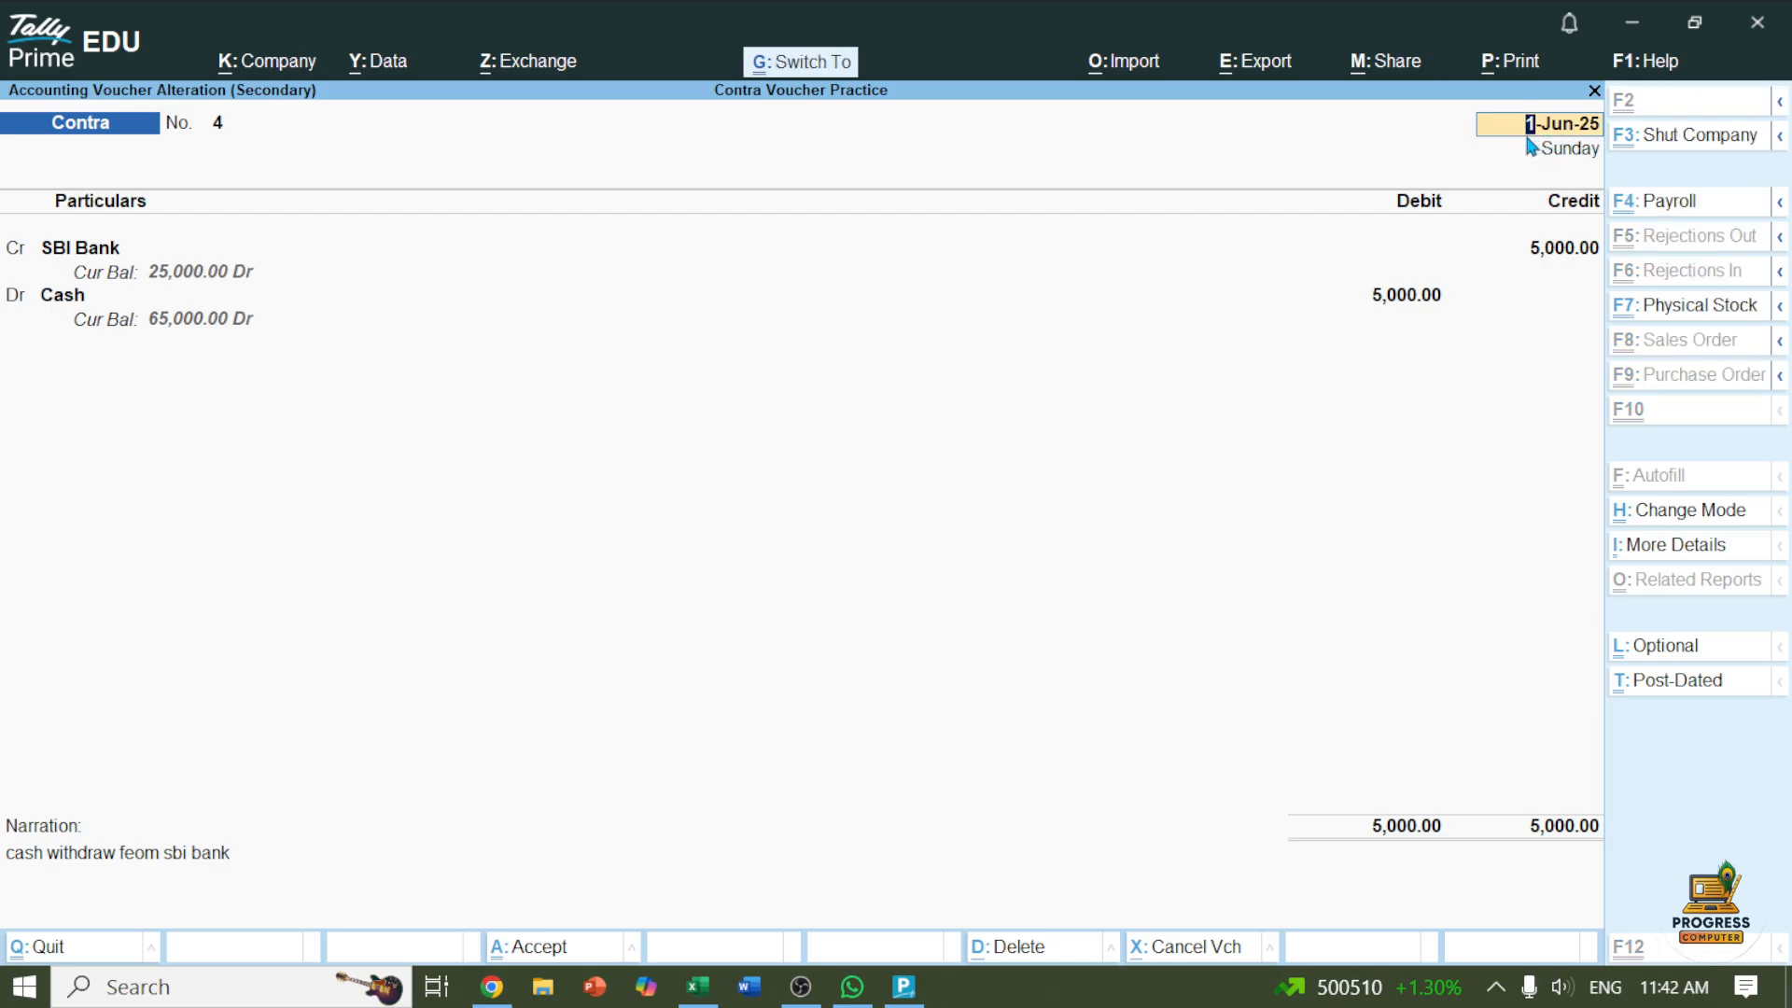
{"action": "key", "text": "ctrl+a"}
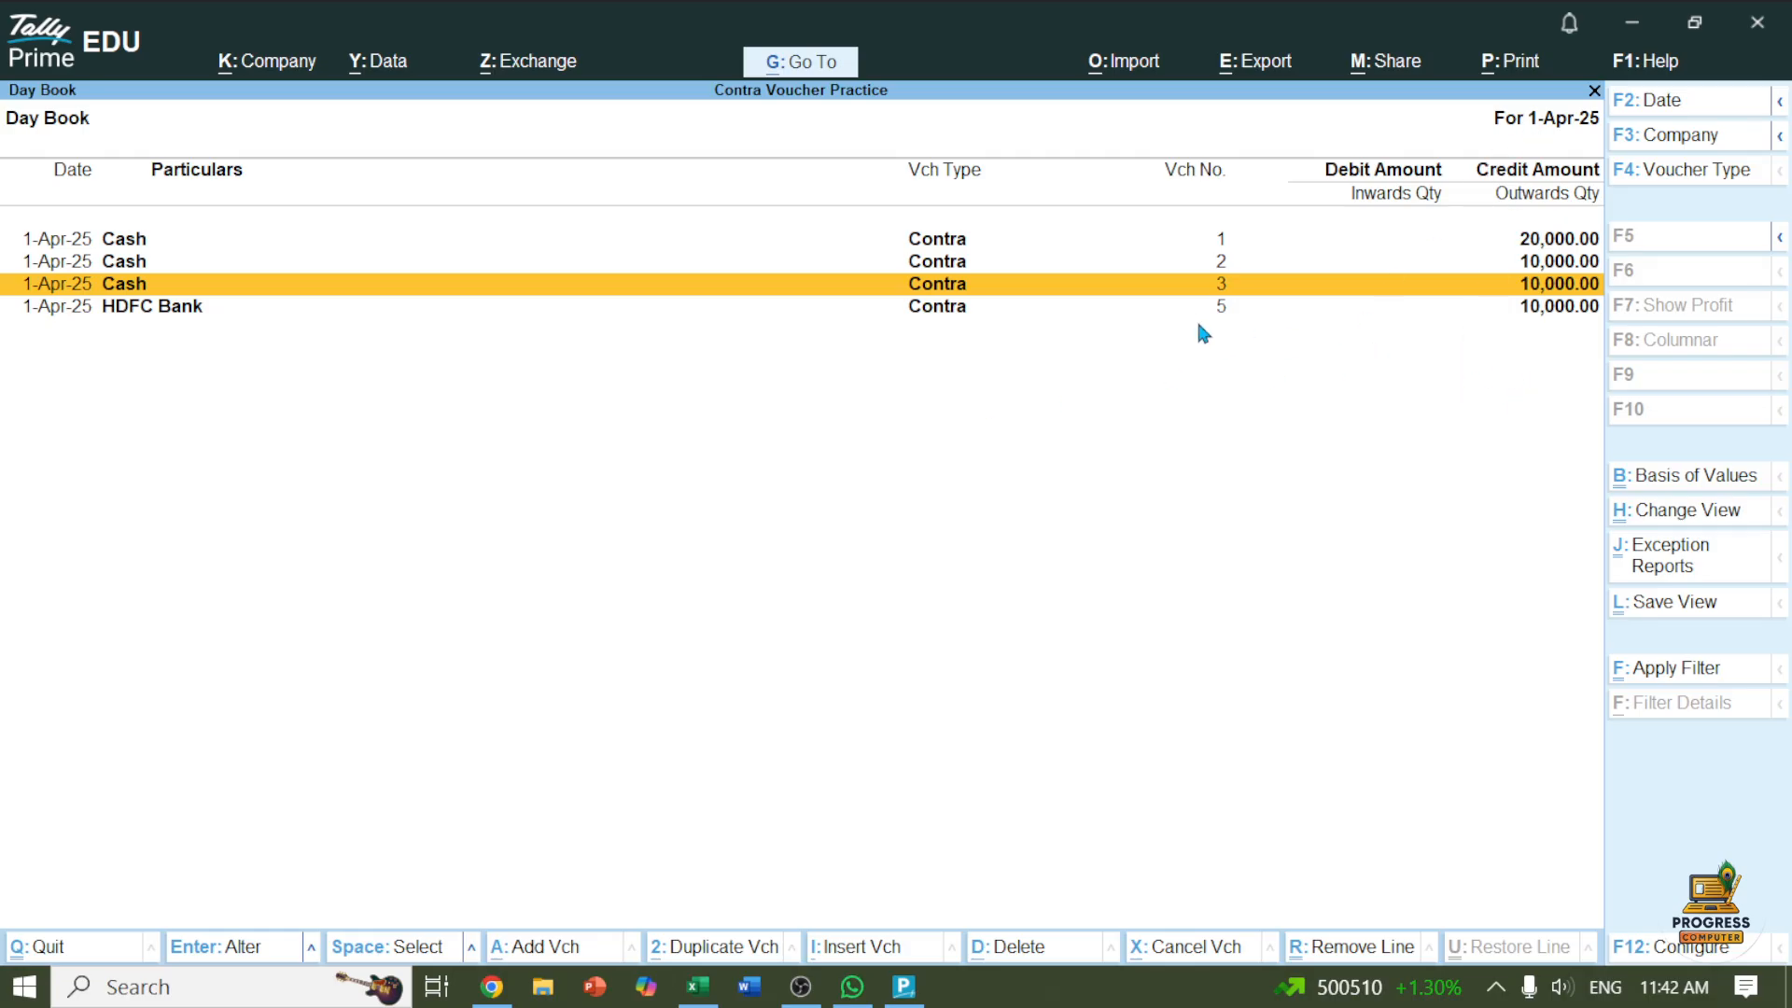
Step: Change the date of contra voucher no. 5 (HDFC Bank) to 1-May-25 and save the voucher
{"action": "left_click", "coordinate": [948, 311]}
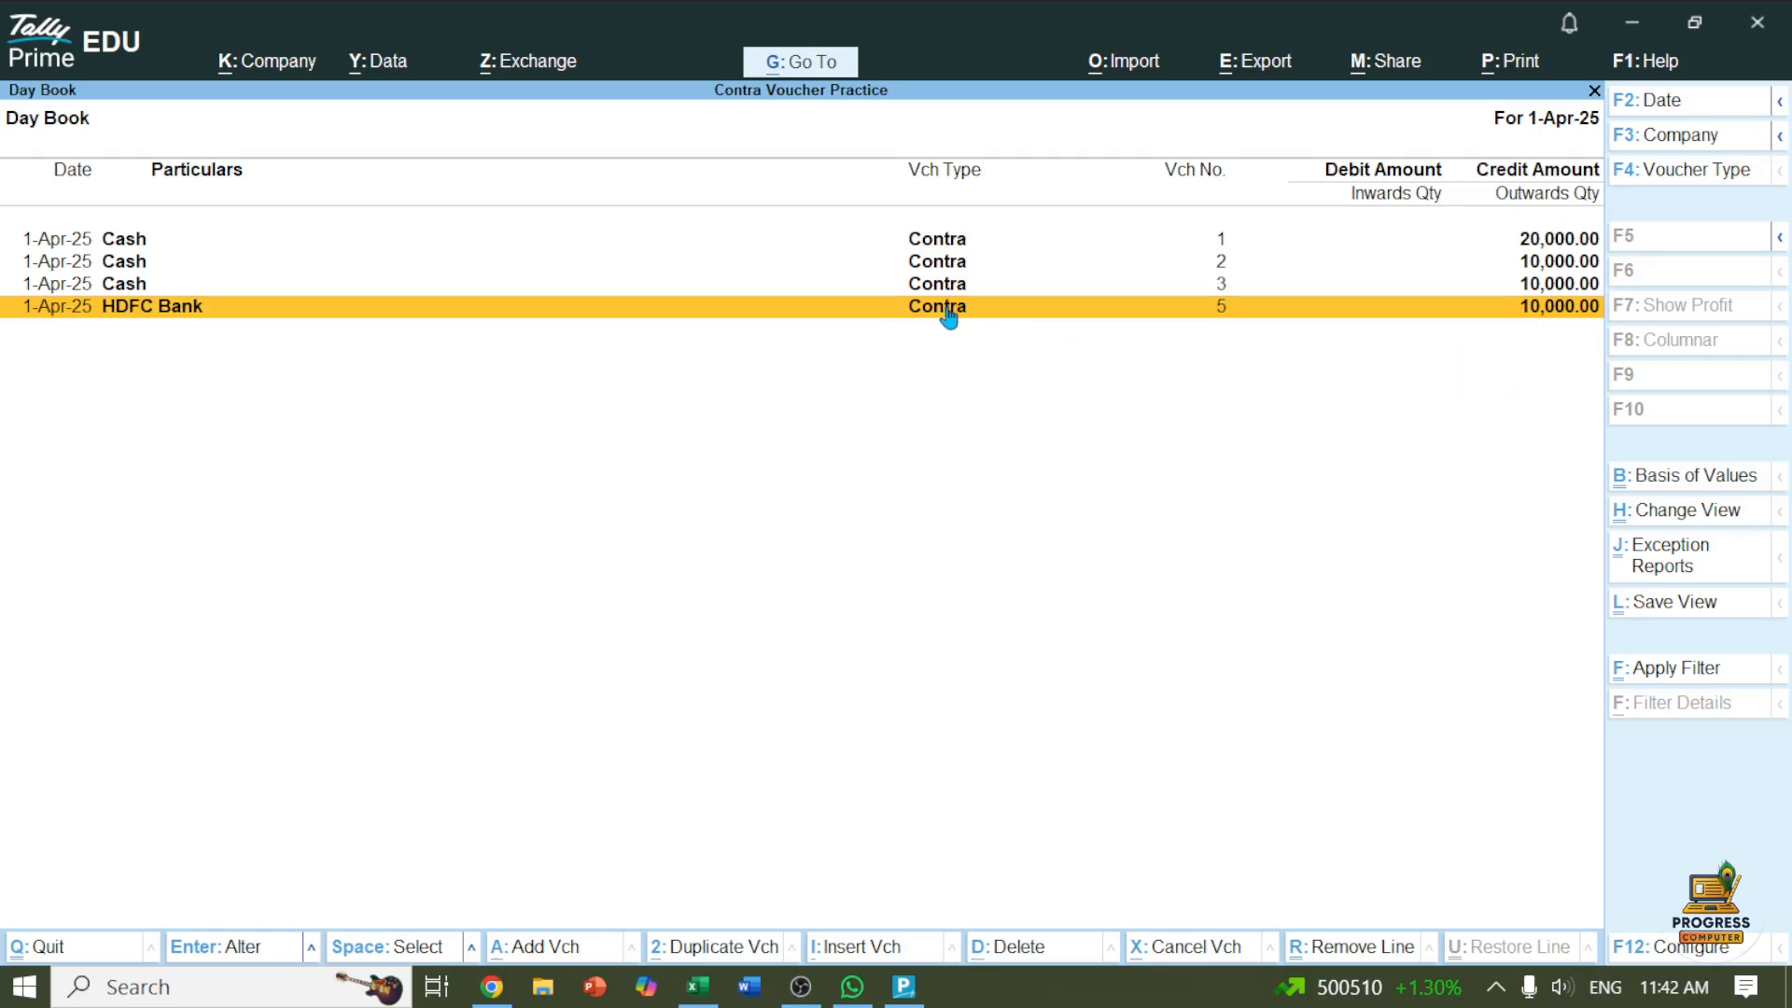
{"action": "left_click", "coordinate": [945, 311]}
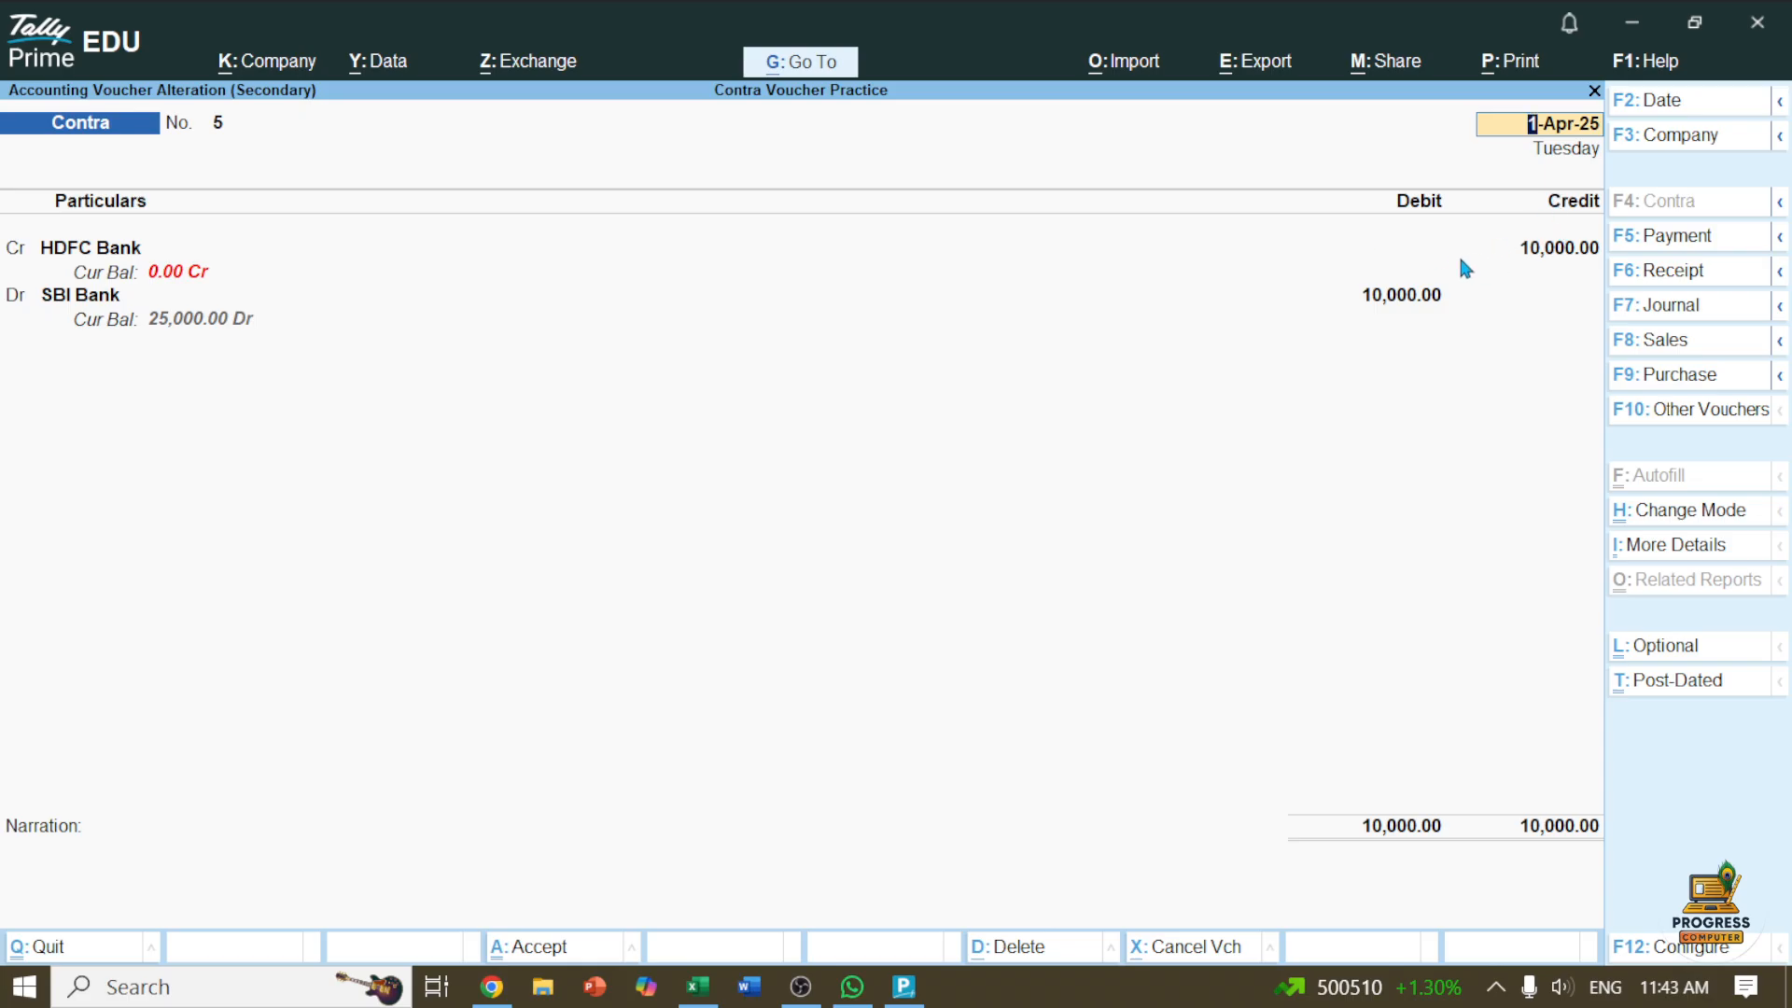
{"action": "key", "text": "F2"}
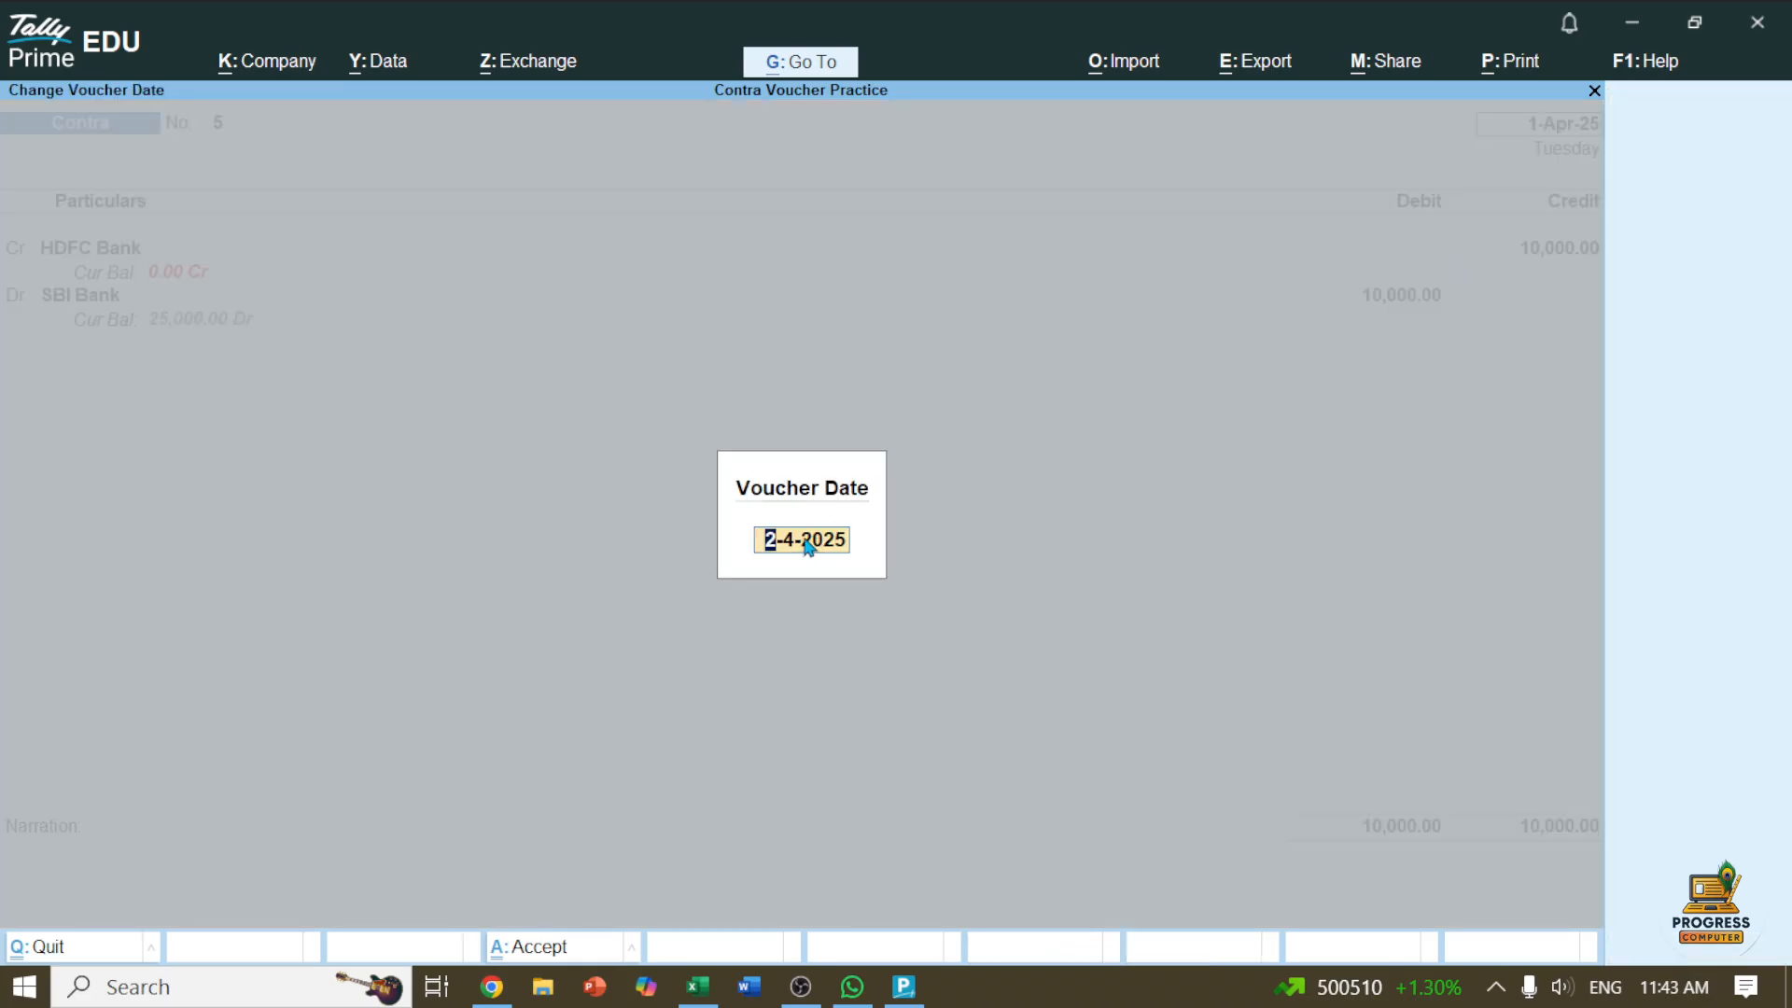
{"action": "type", "text": "1.5"}
{"action": "key", "text": "Return"}
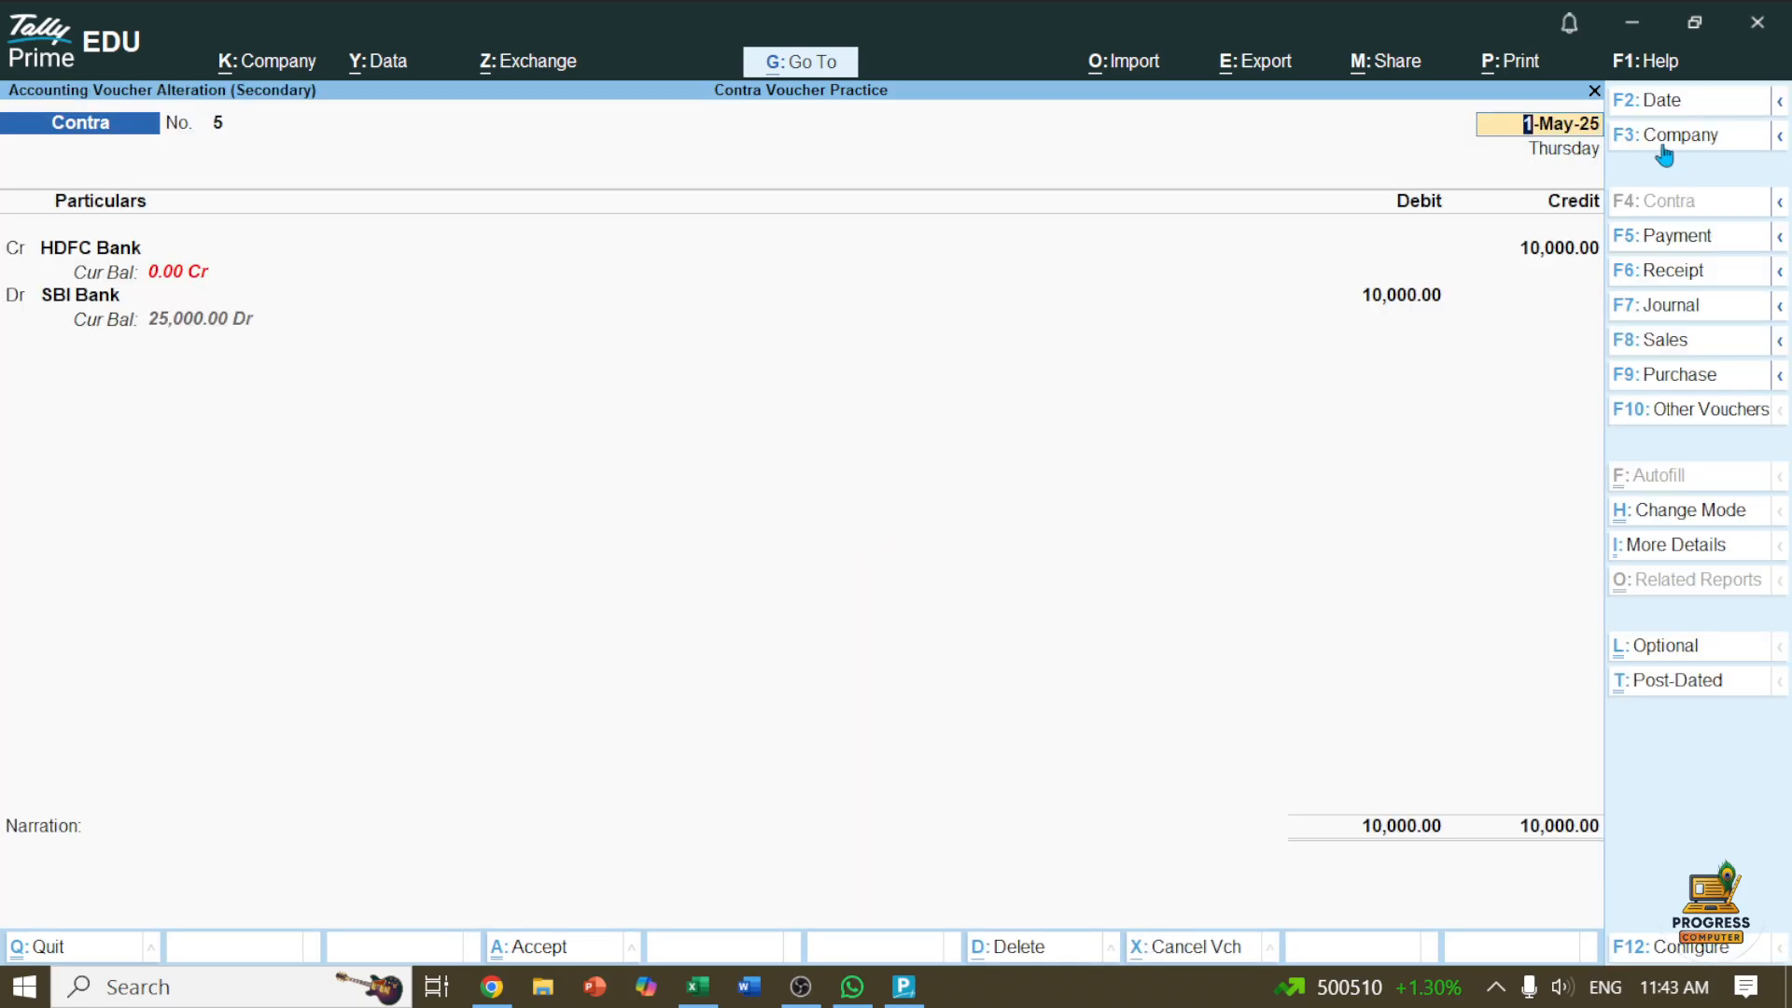
{"action": "key", "text": "ctrl"}
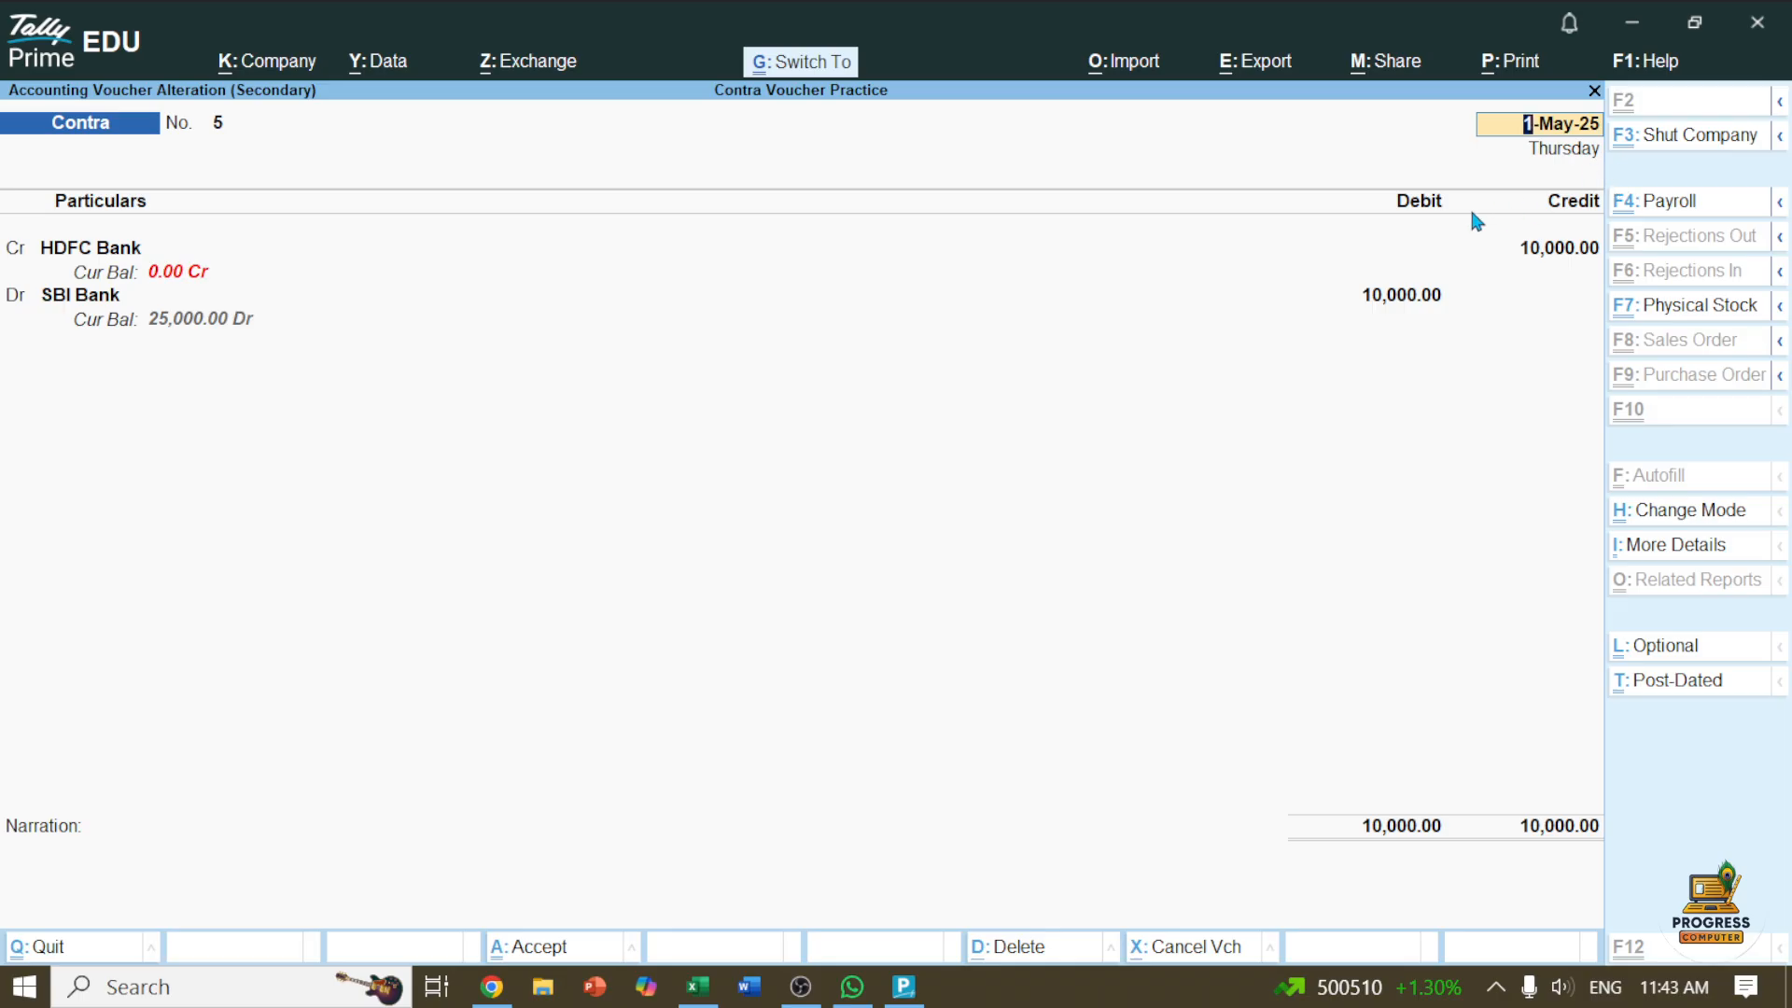
{"action": "key", "text": "ctrl+a"}
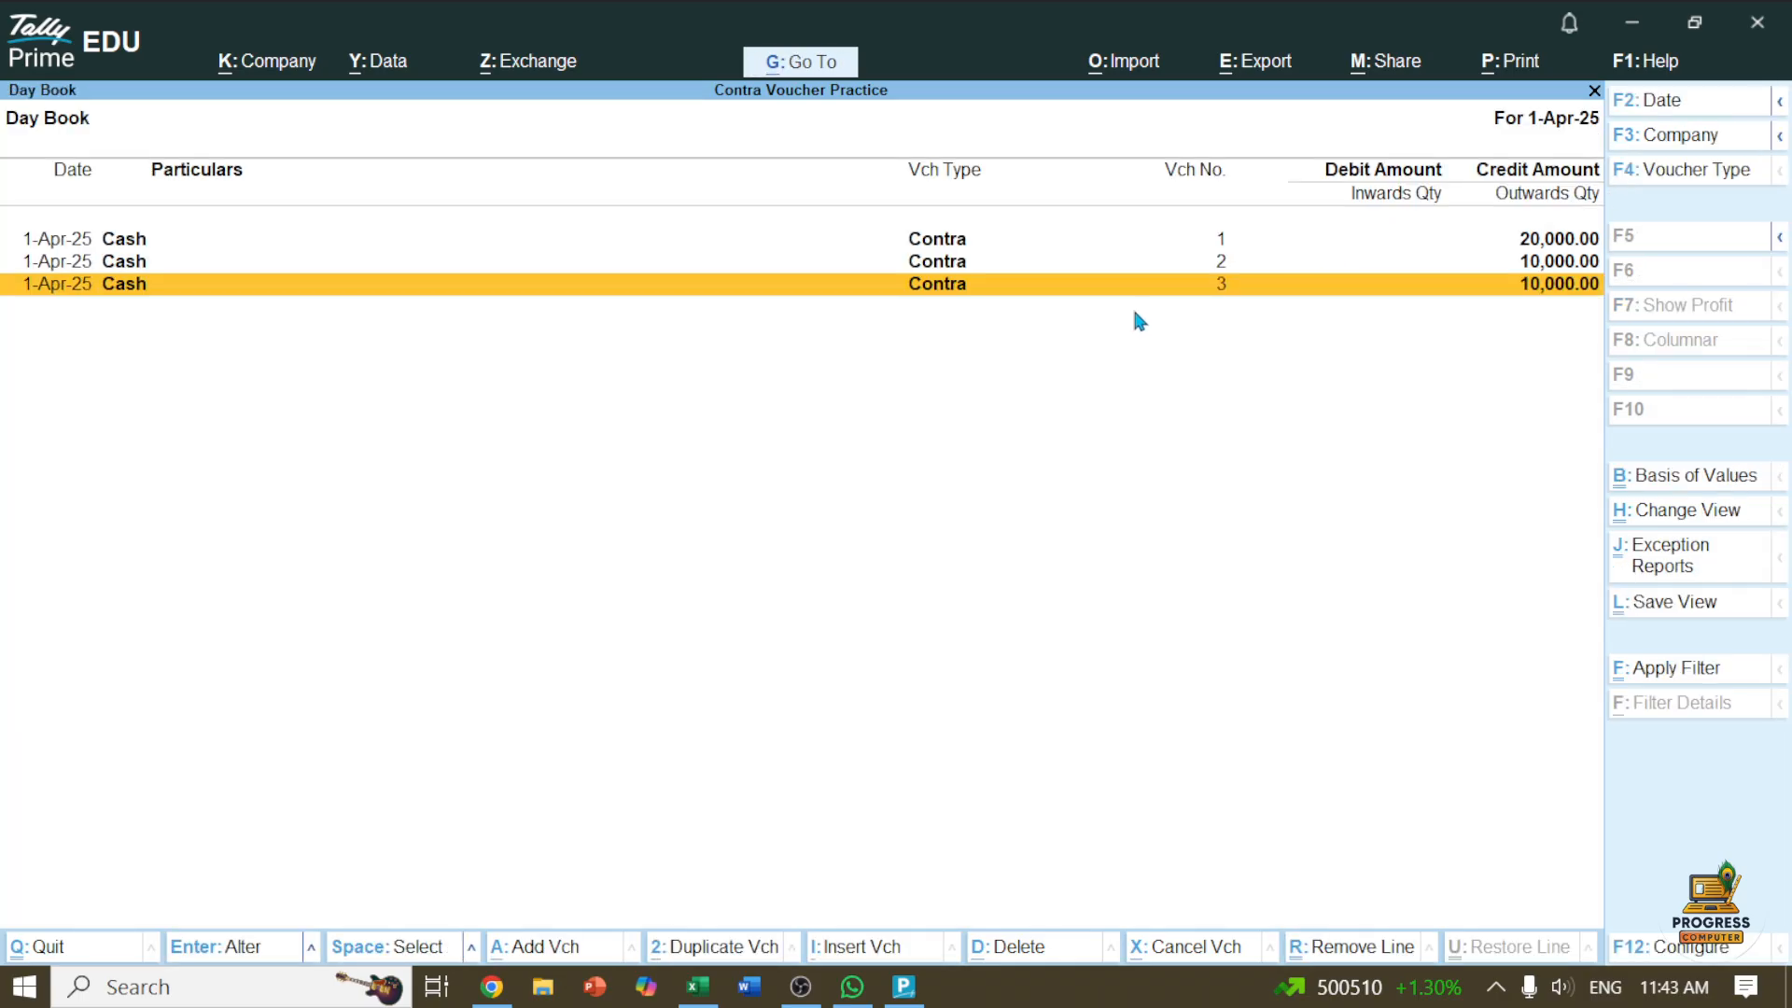
Step: Change the date of contra voucher no. 2 (Cash to HDFC Bank) to 1-Jul-25 and save the voucher
{"action": "left_click", "coordinate": [964, 271]}
{"action": "left_click", "coordinate": [964, 271]}
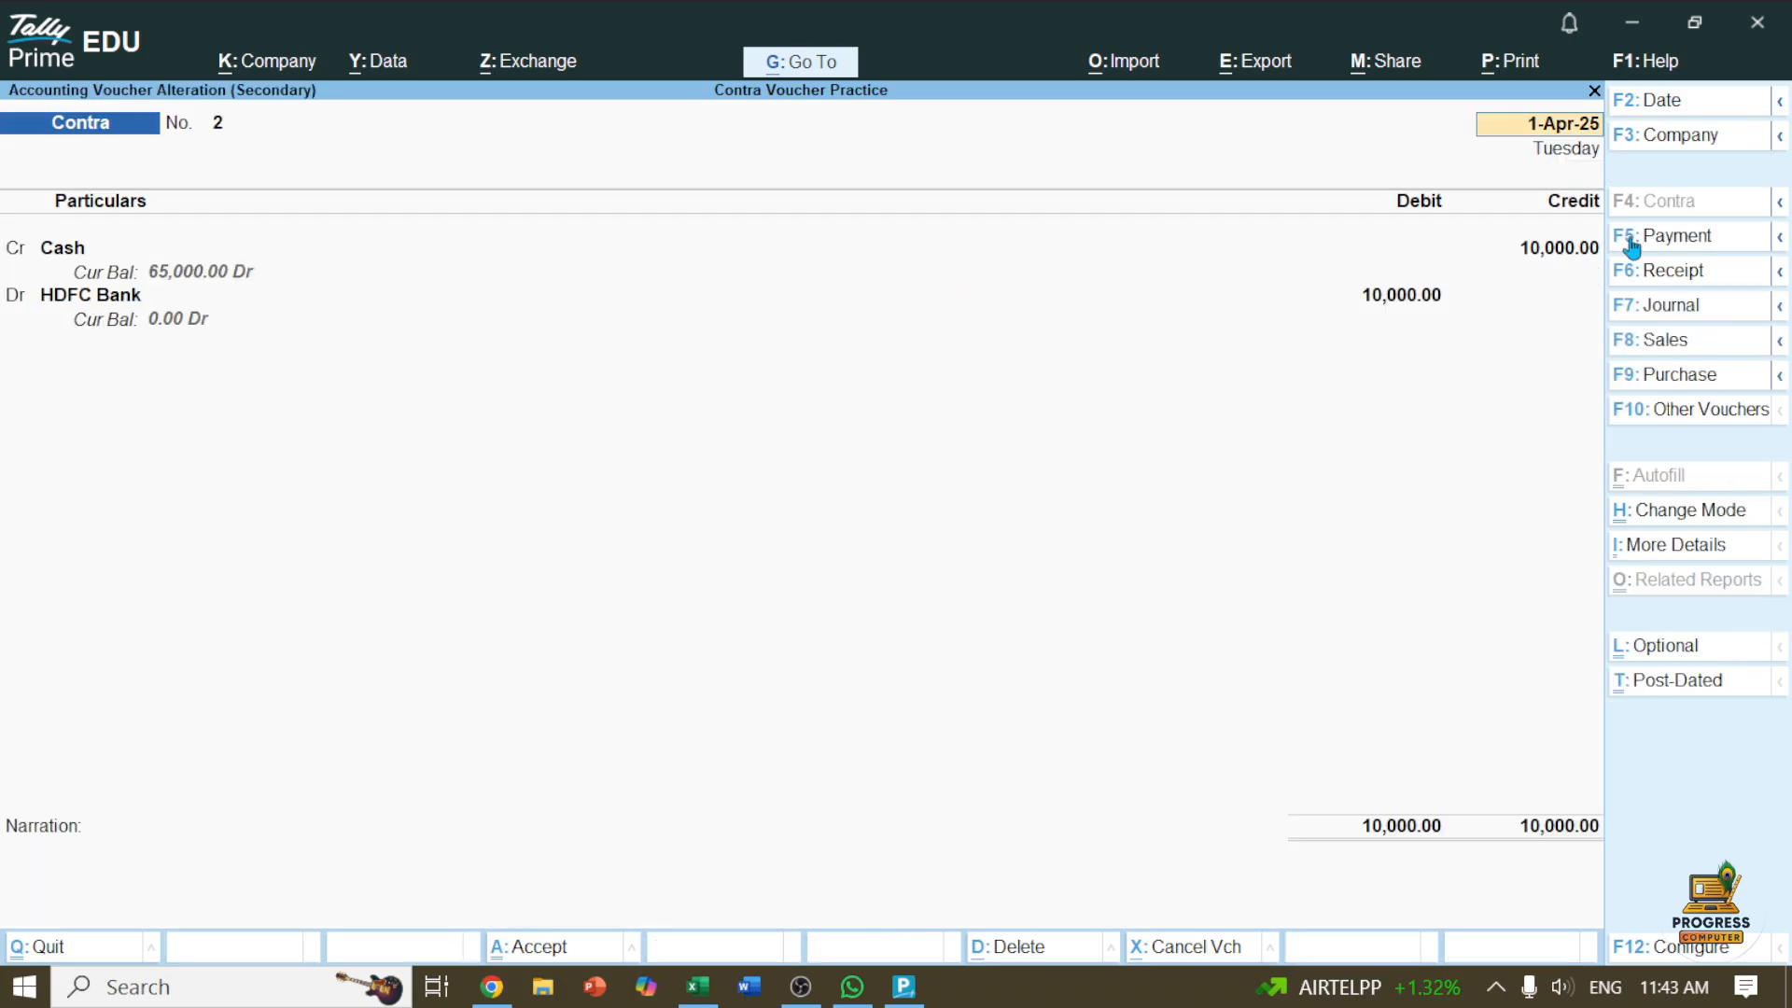
{"action": "key", "text": "F2"}
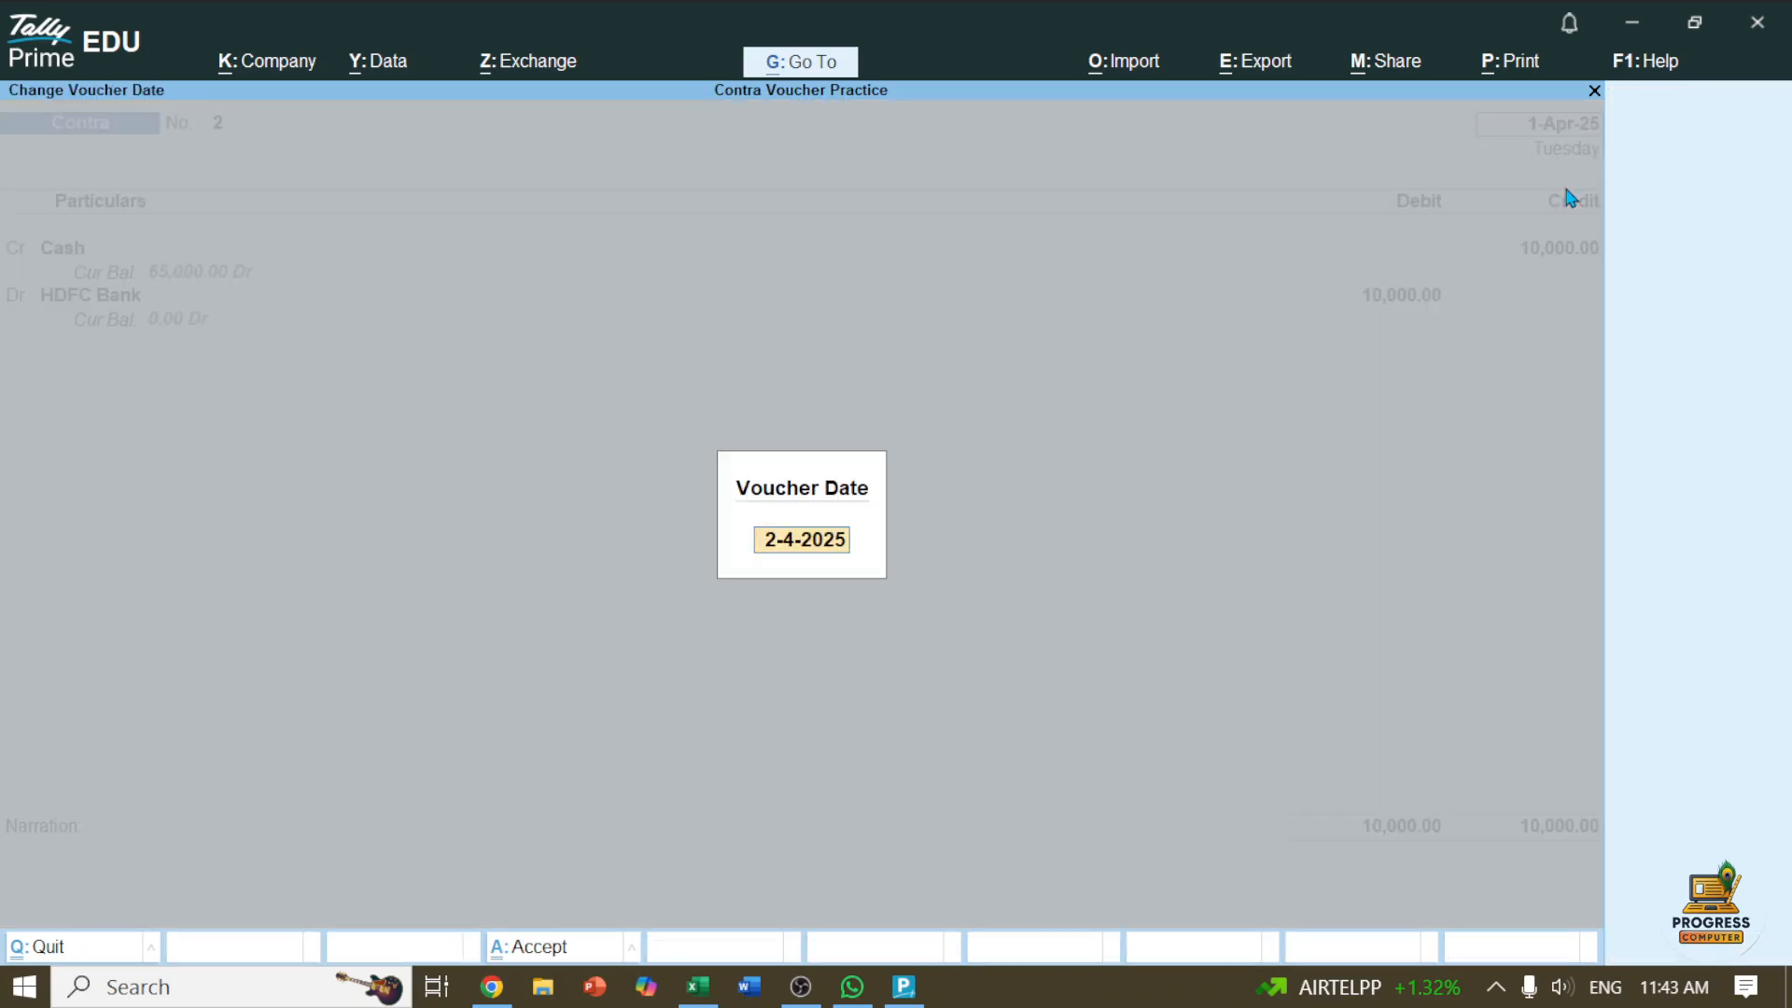
{"action": "type", "text": "1.7"}
{"action": "key", "text": "Return"}
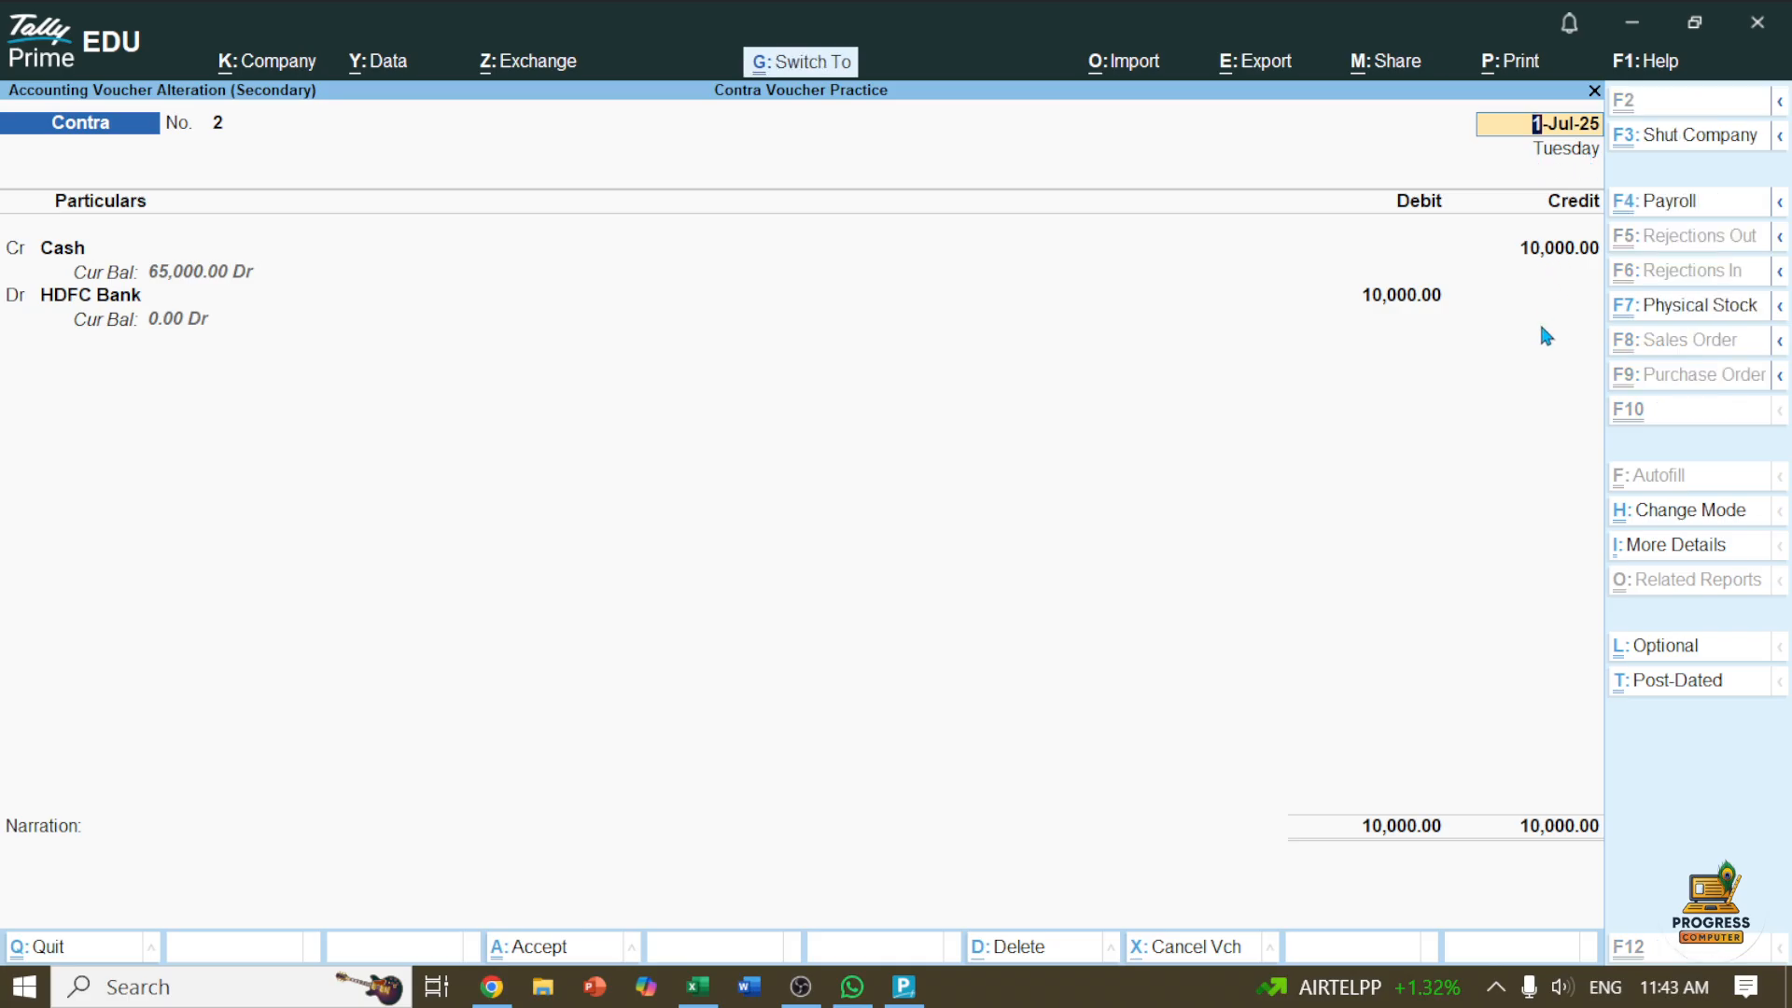
{"action": "key", "text": "ctrl+a"}
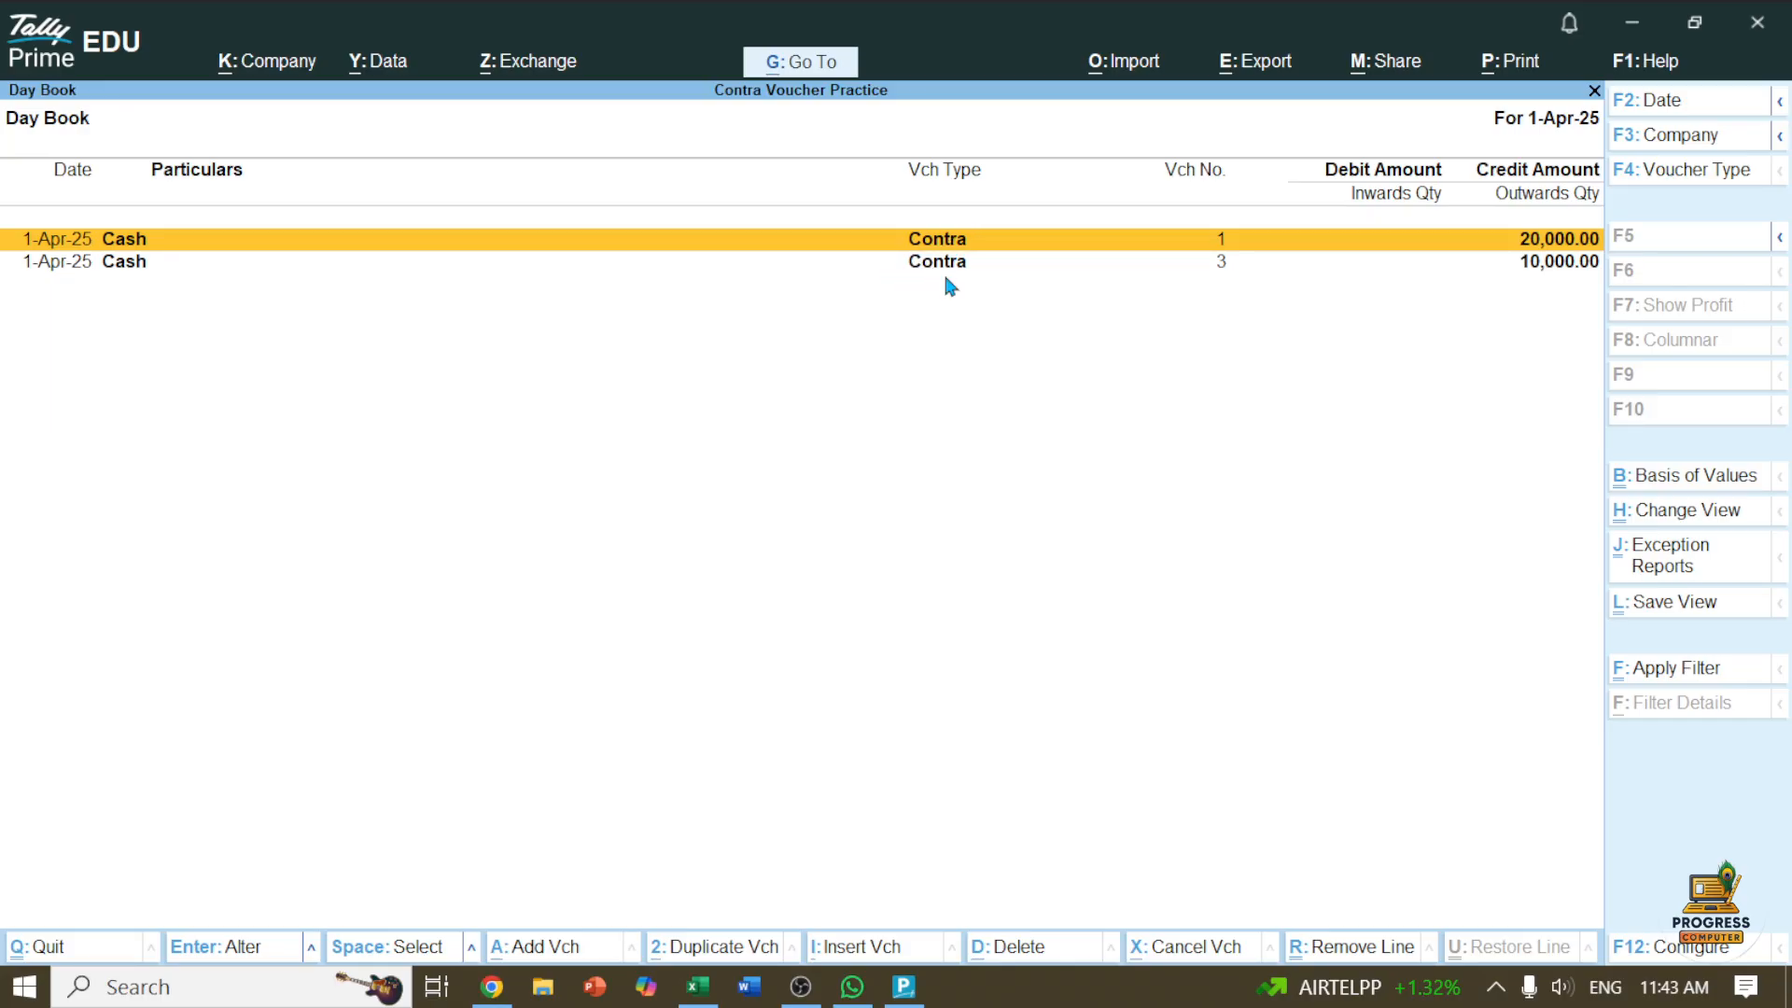
Step: Change the date of contra voucher no. 1 (Cash to SBI Bank) to 1-Aug-25 and save the voucher
{"action": "key", "text": "Return"}
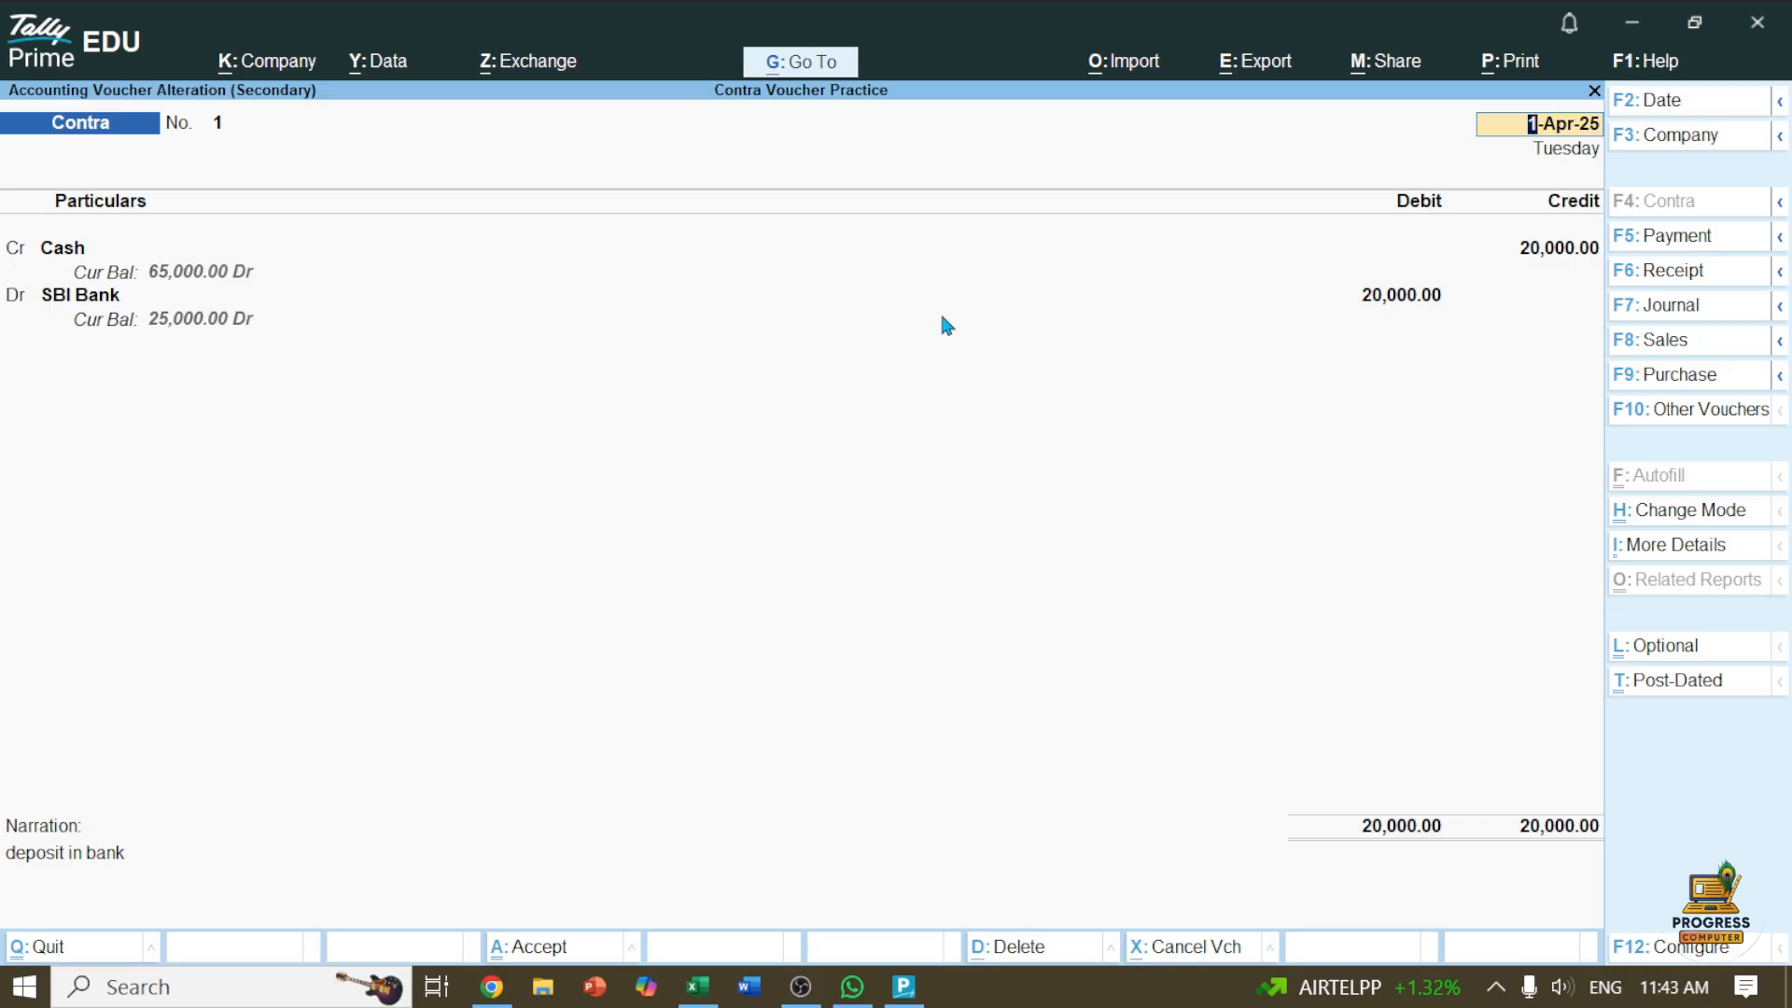
{"action": "key", "text": "F2"}
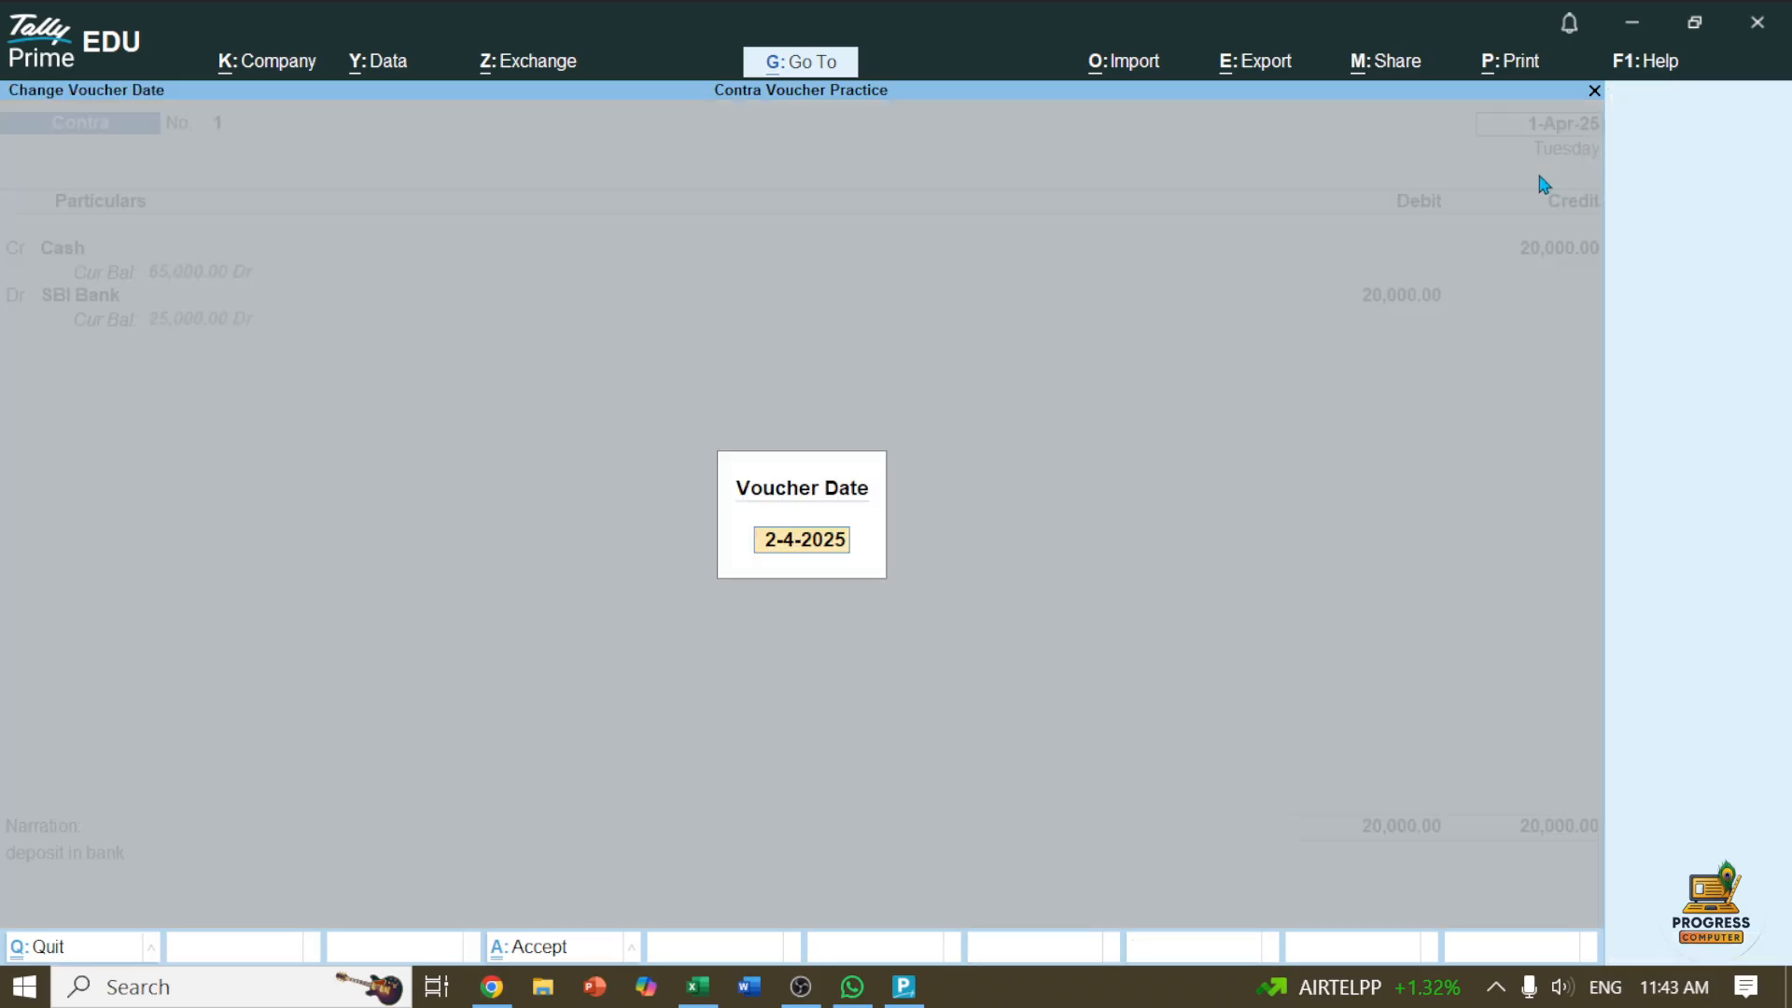
{"action": "type", "text": "1.8"}
{"action": "key", "text": "Return"}
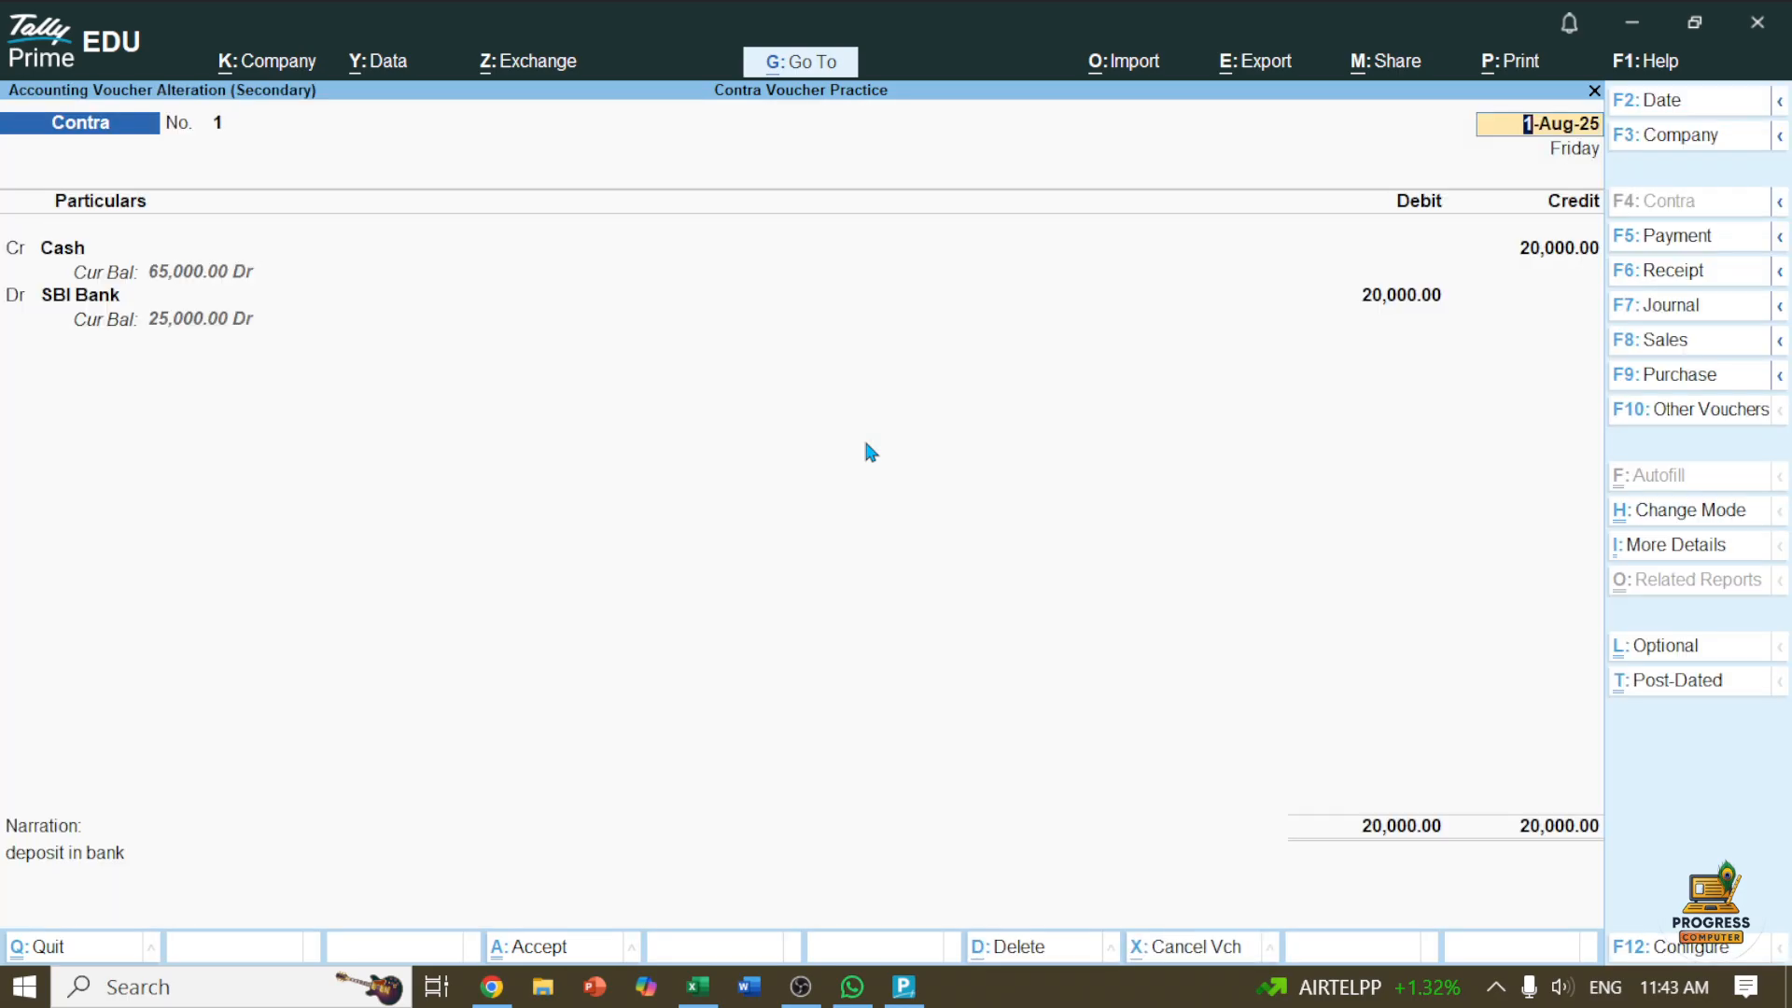
{"action": "key", "text": "ctrl+a"}
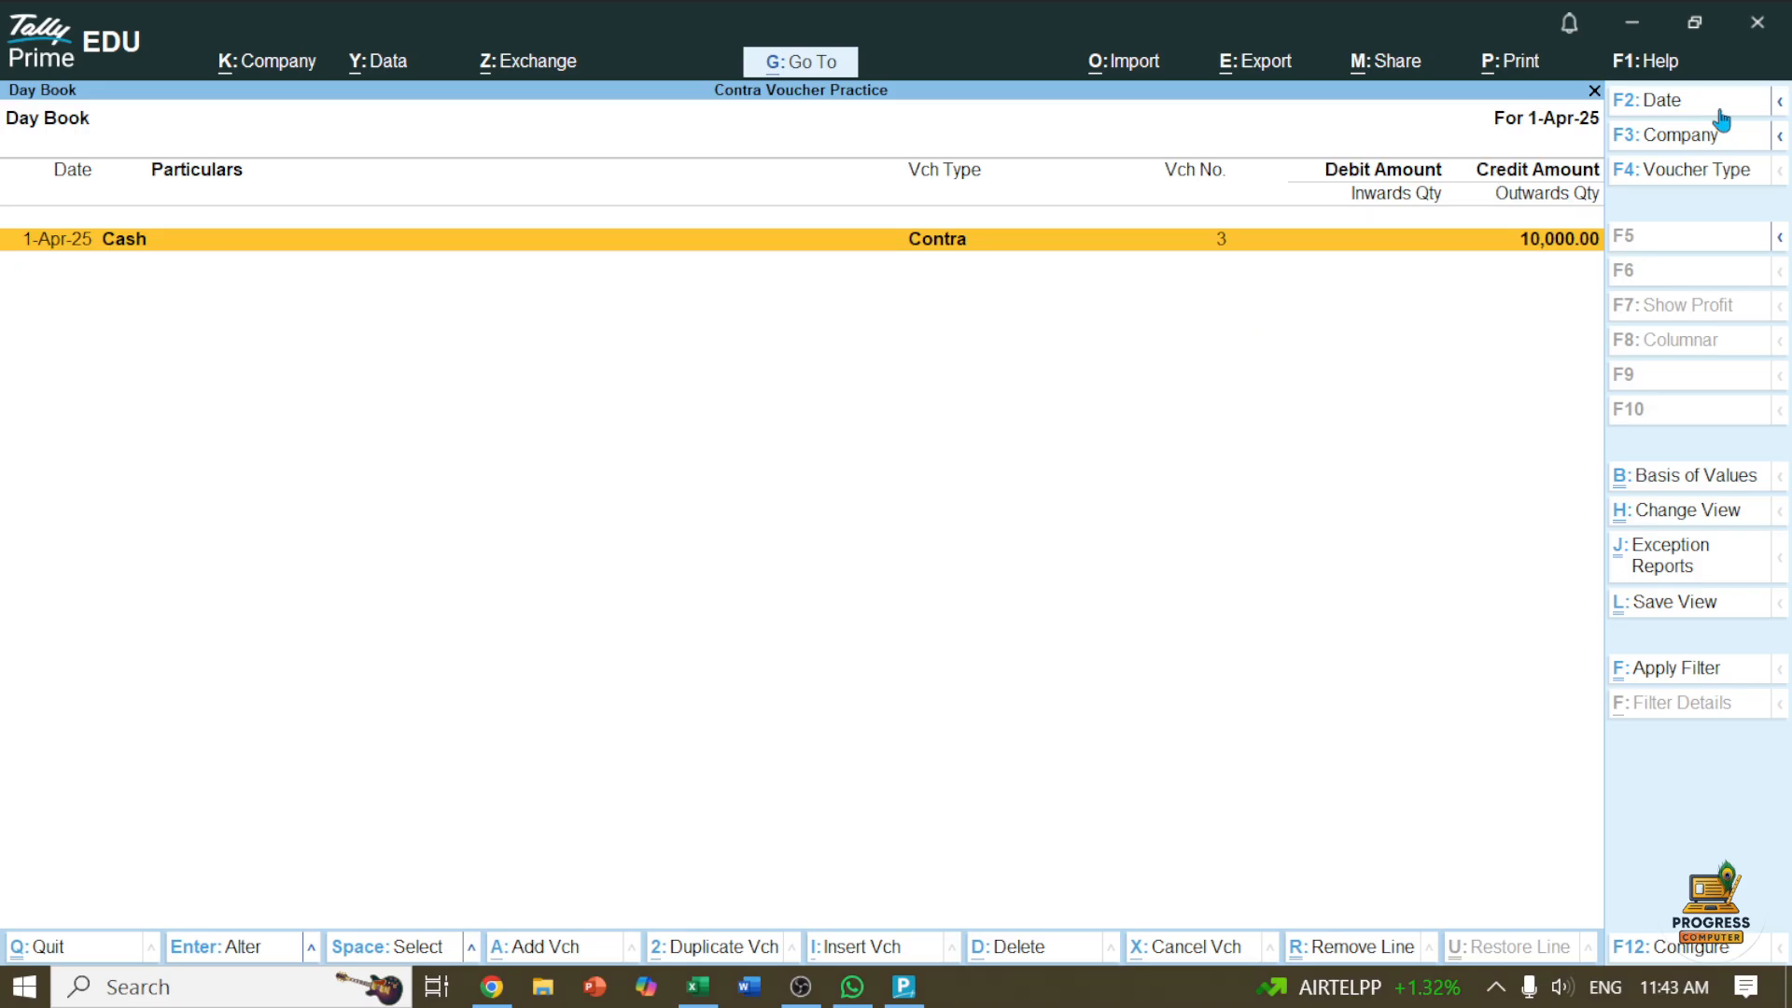
Step: View the Day Book for 1-May-25 and for 1-Aug-25
{"action": "key", "text": "F2"}
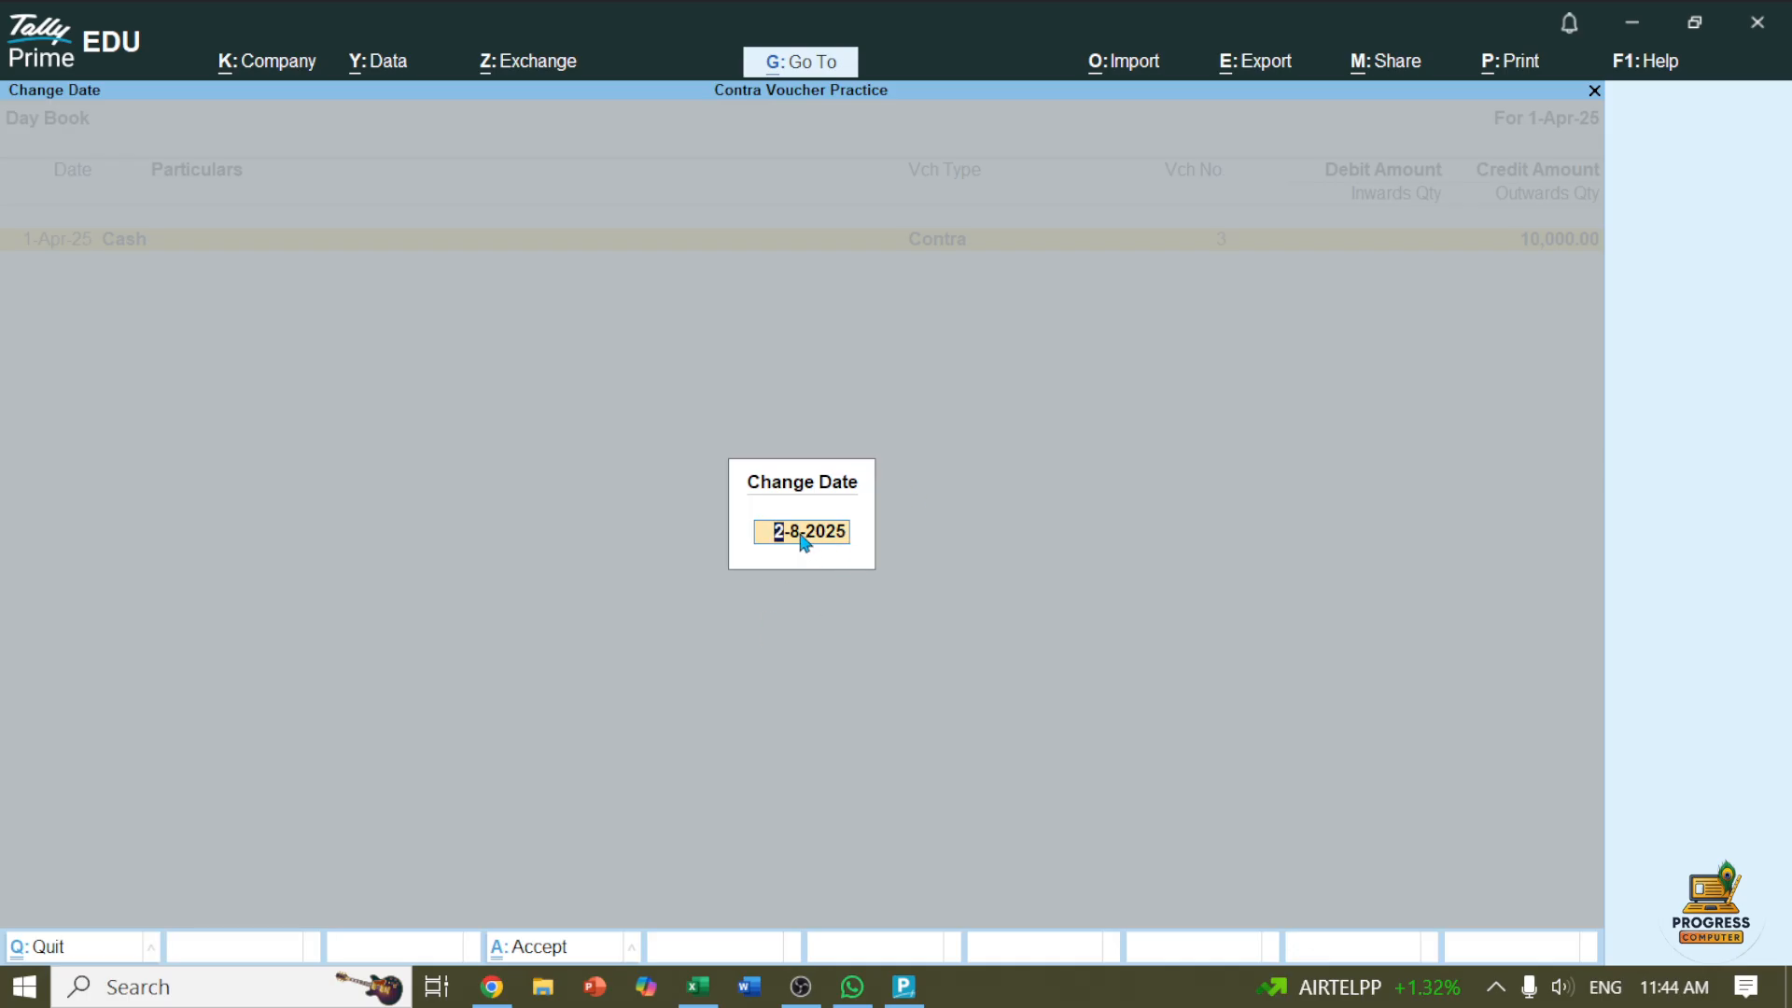
{"action": "type", "text": "1.5"}
{"action": "key", "text": "Return"}
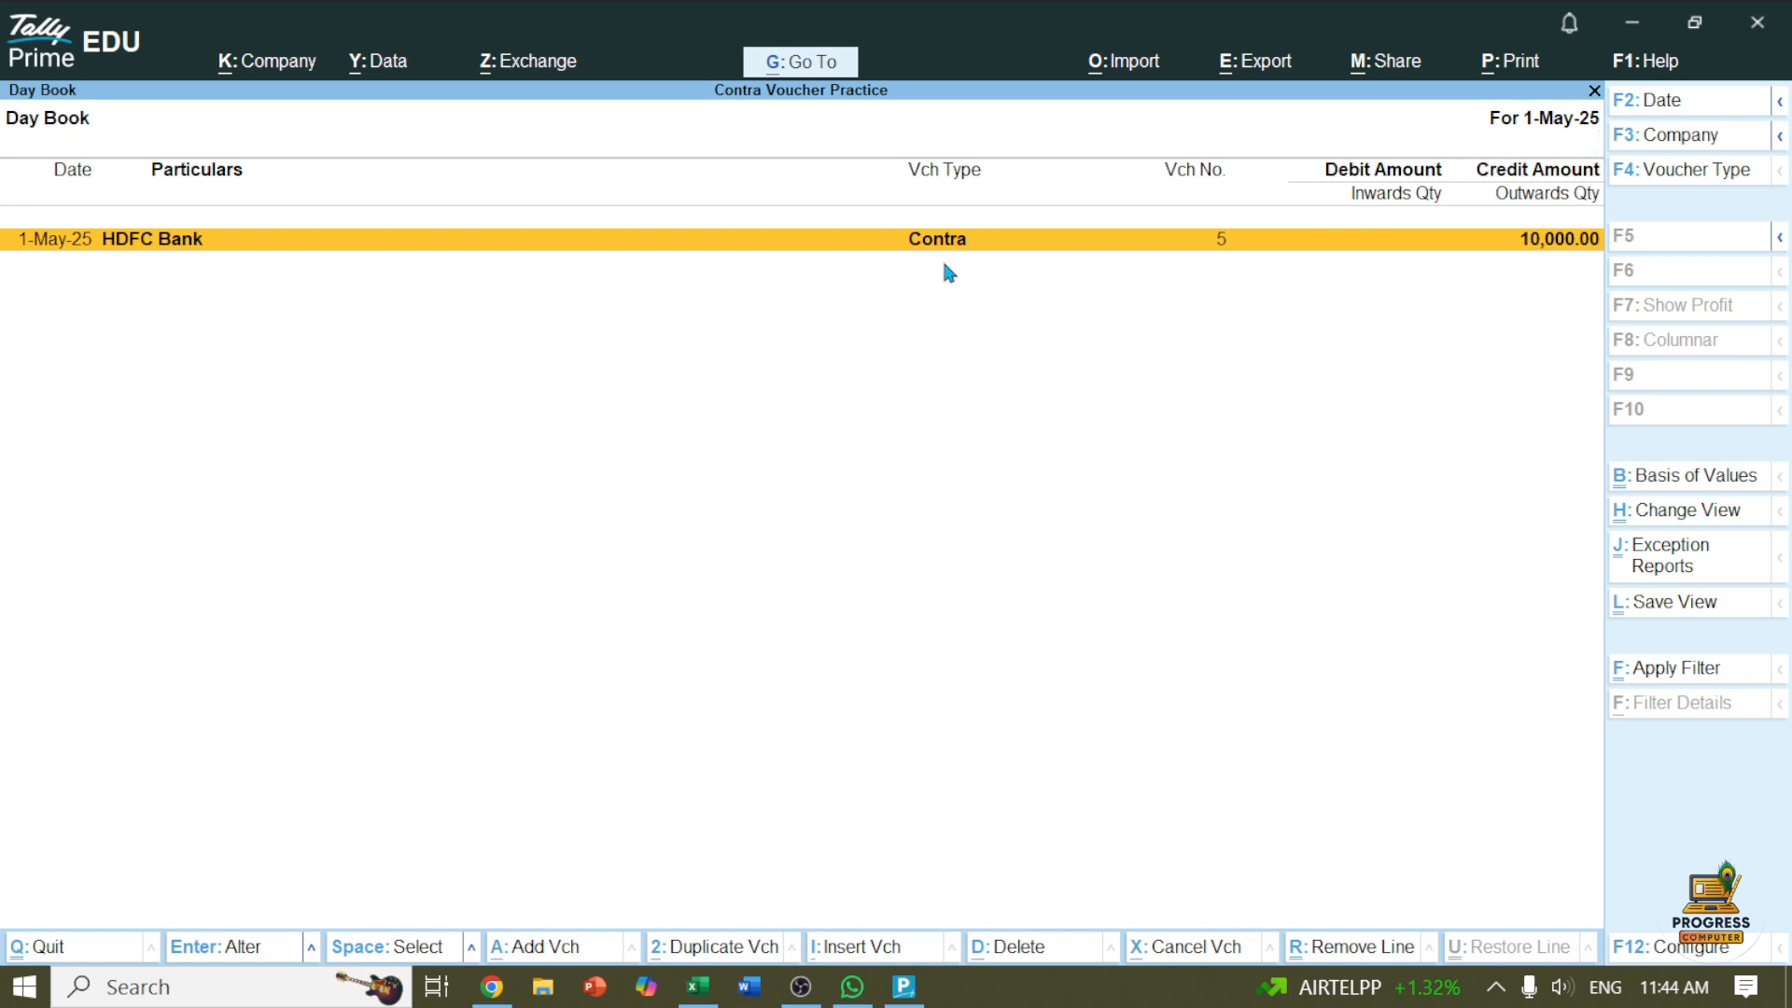
{"action": "key", "text": "F2"}
{"action": "type", "text": "1"}
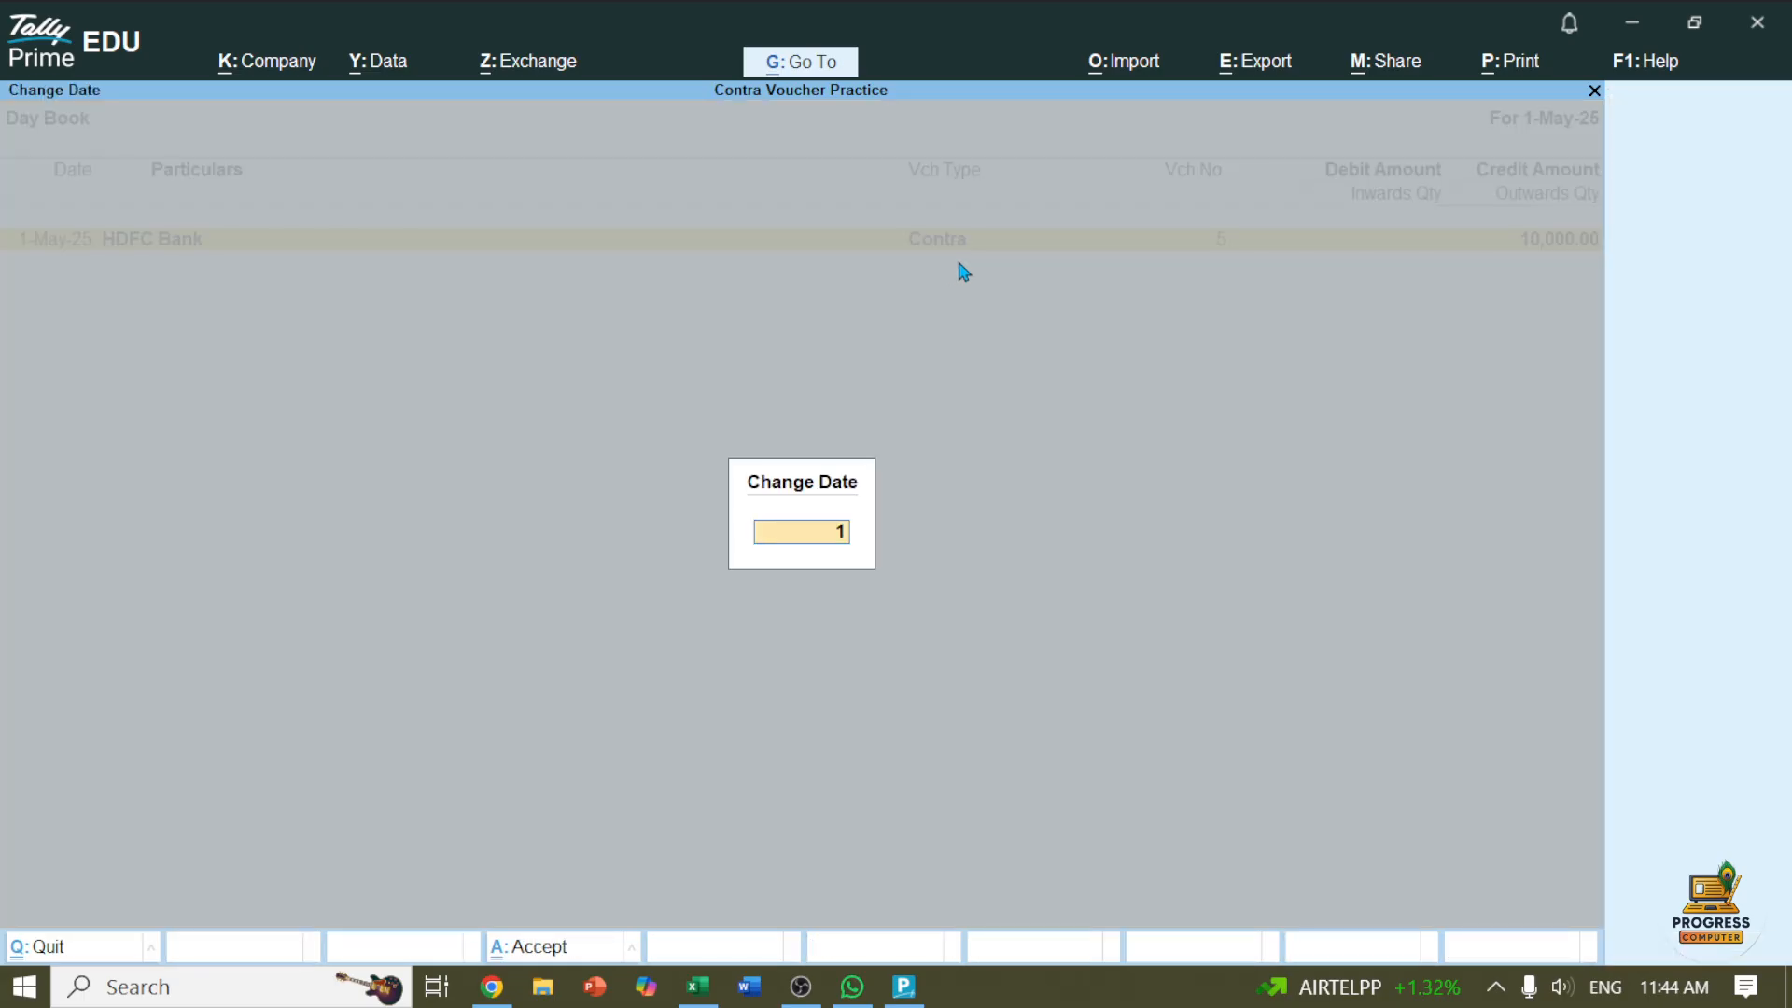
{"action": "type", "text": ".8"}
{"action": "key", "text": "Return"}
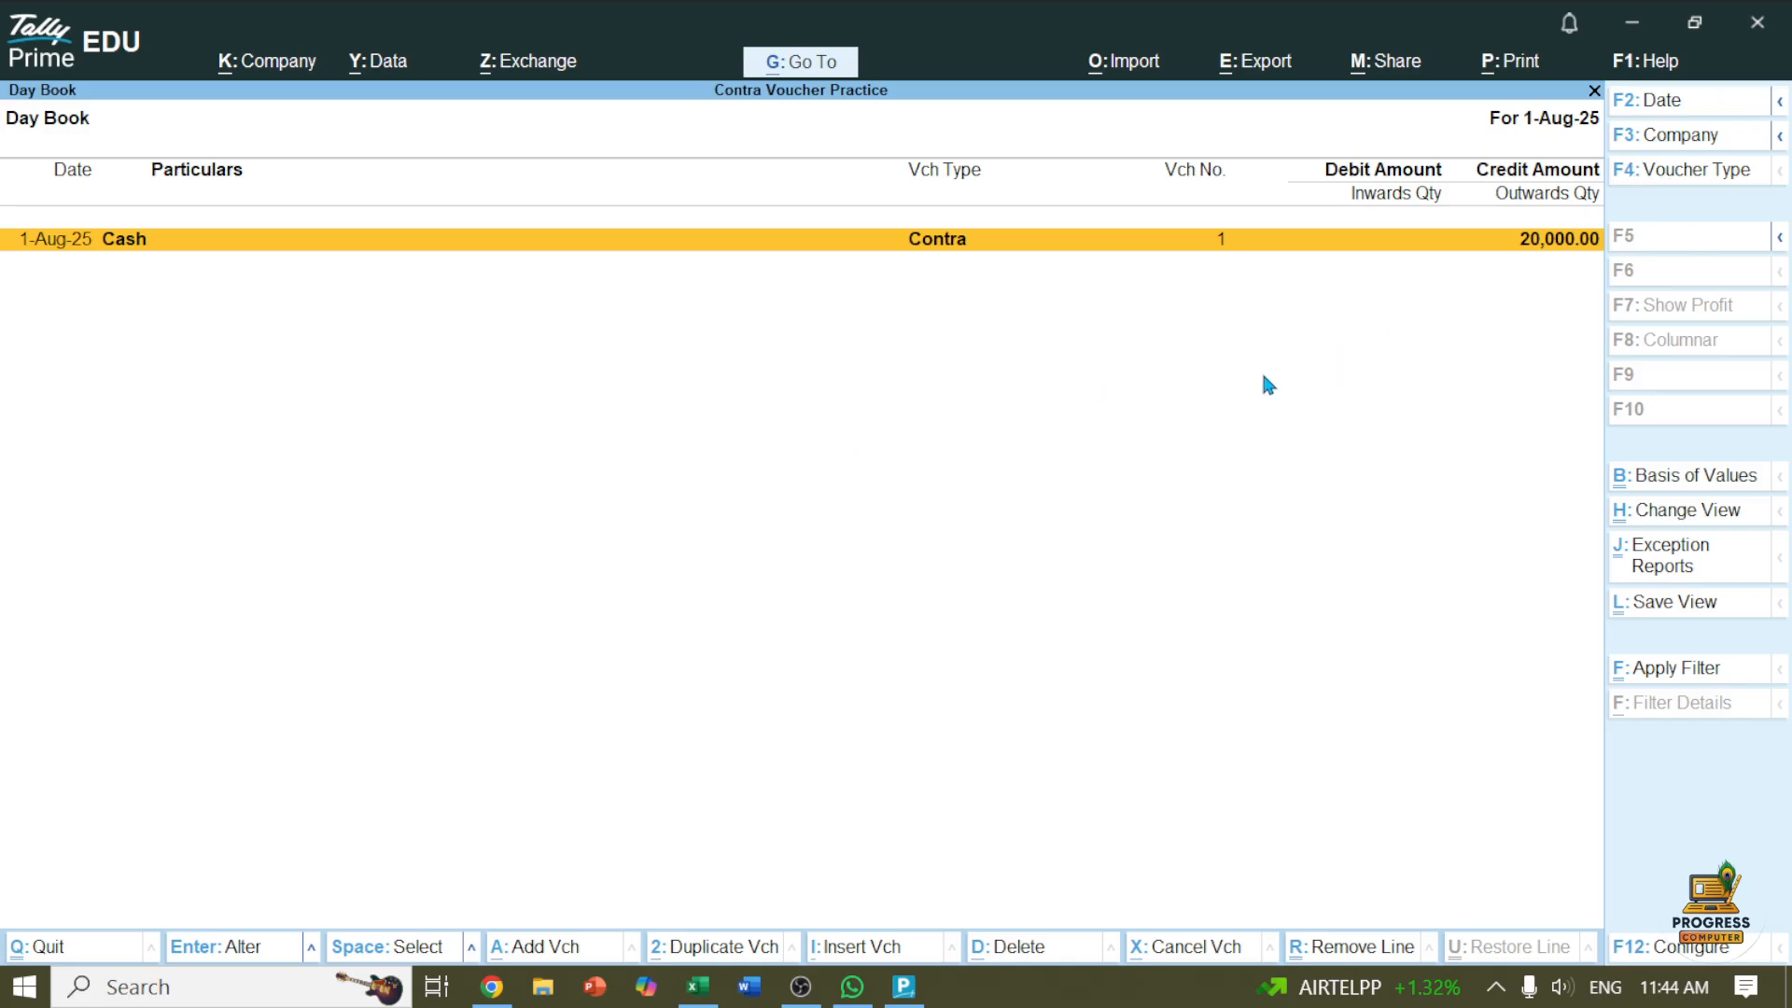
Step: Set the Day Book period from 1-4-2025 to 1-12-2025
{"action": "key", "text": "alt"}
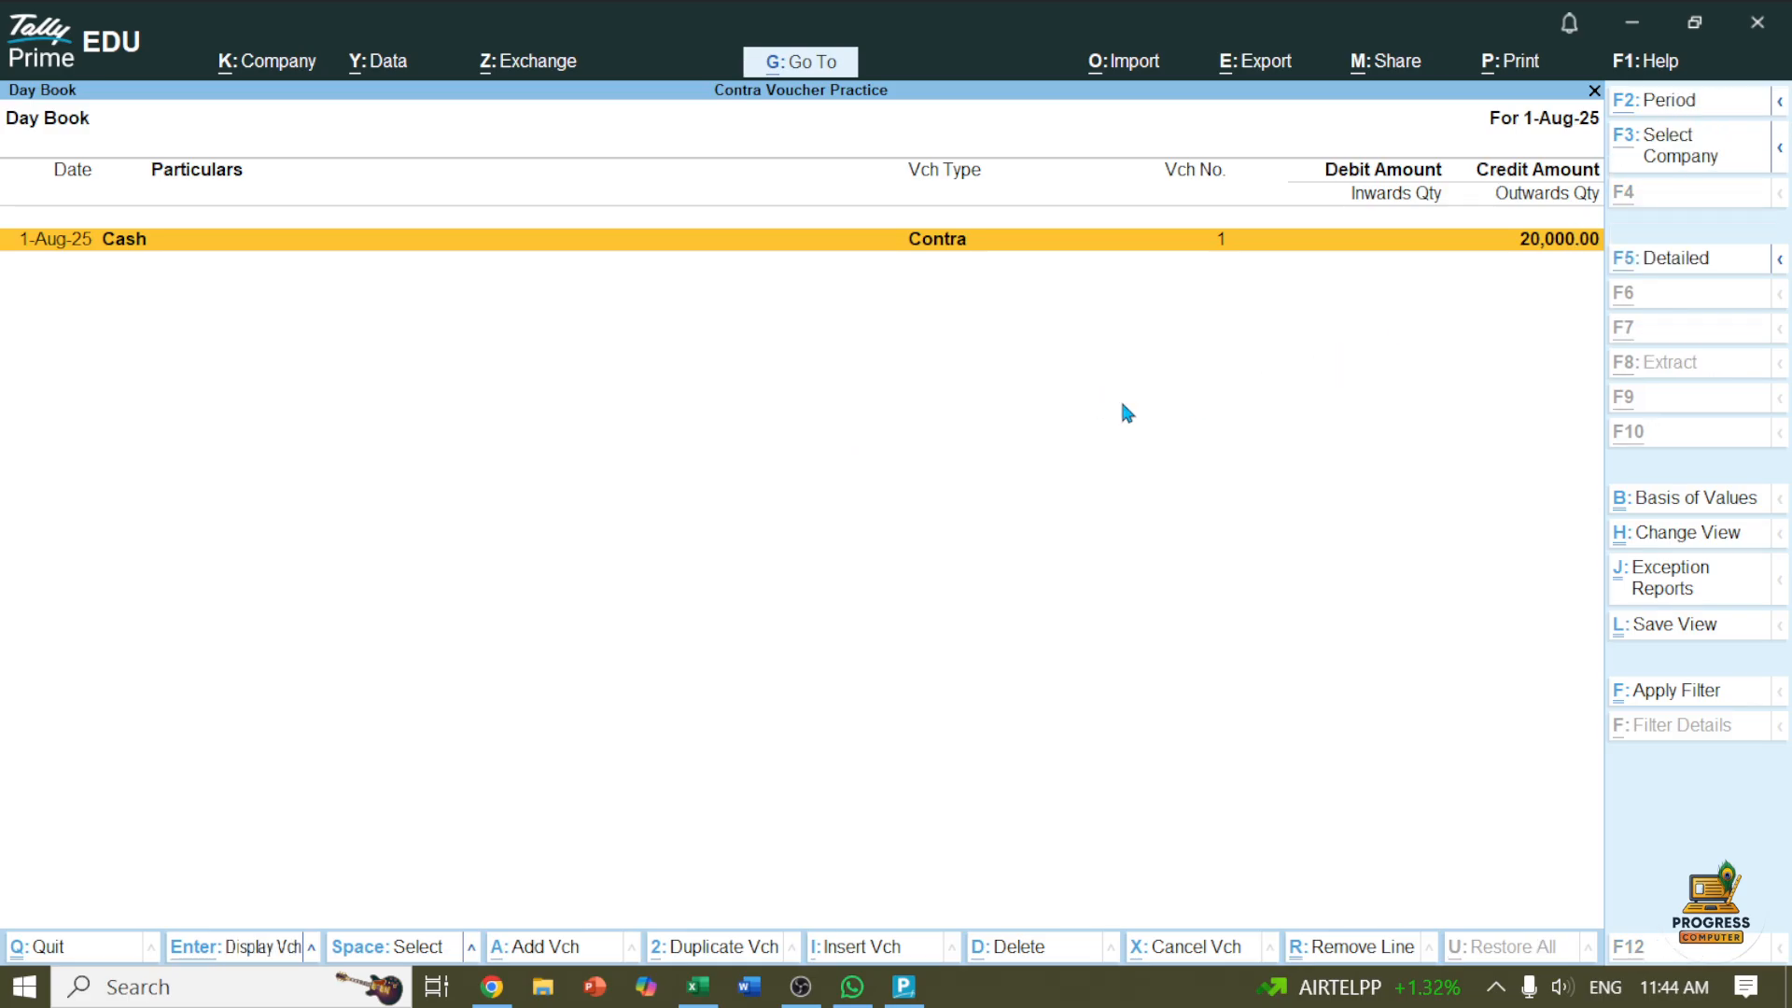
{"action": "key", "text": "alt+F2"}
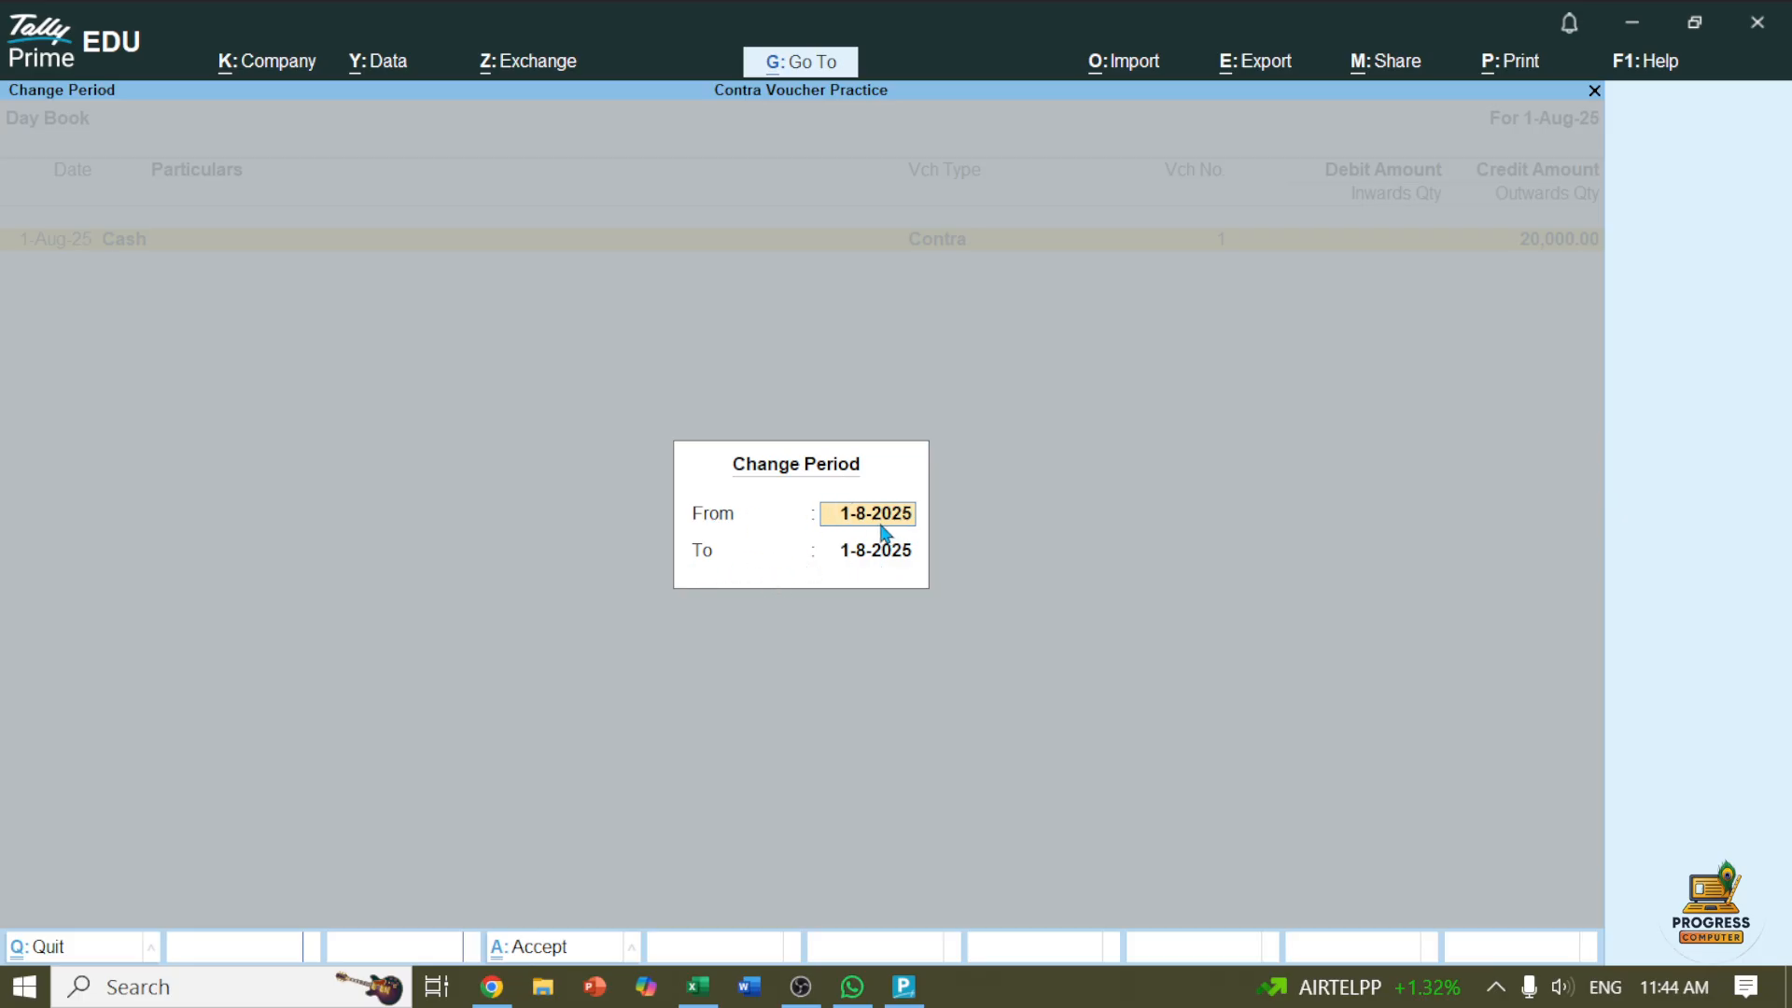
{"action": "type", "text": "1."}
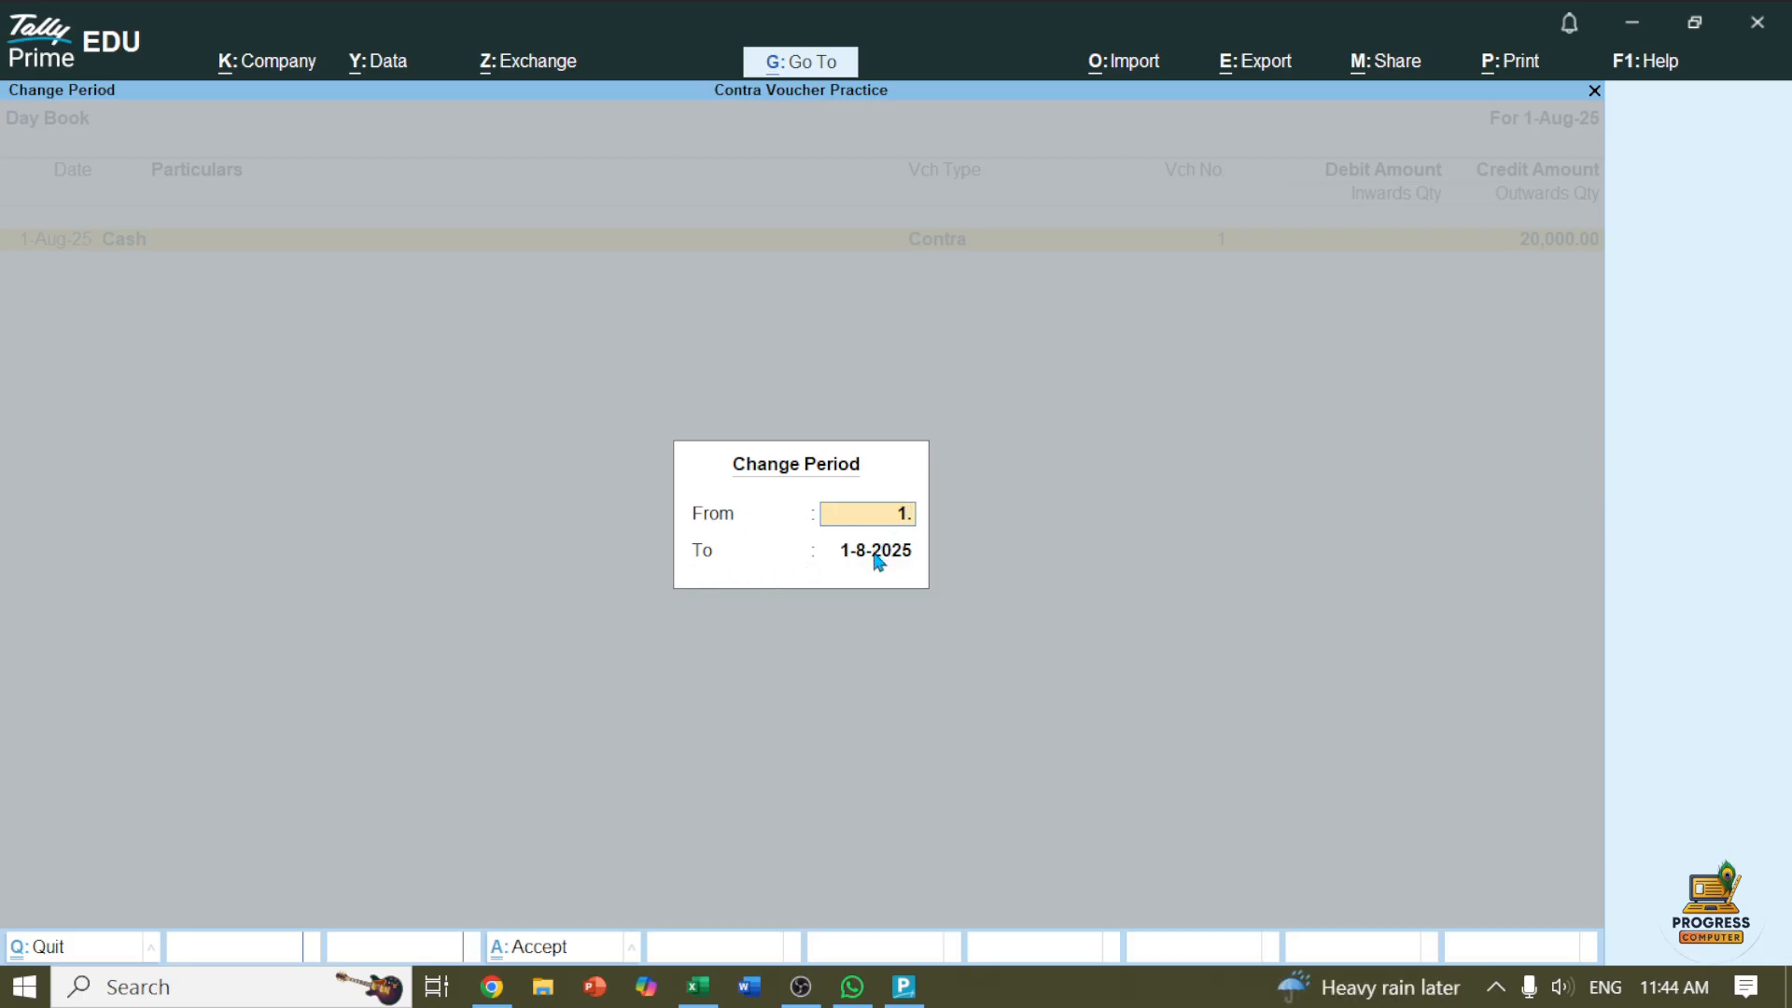
{"action": "type", "text": "-4"}
{"action": "key", "text": "Return"}
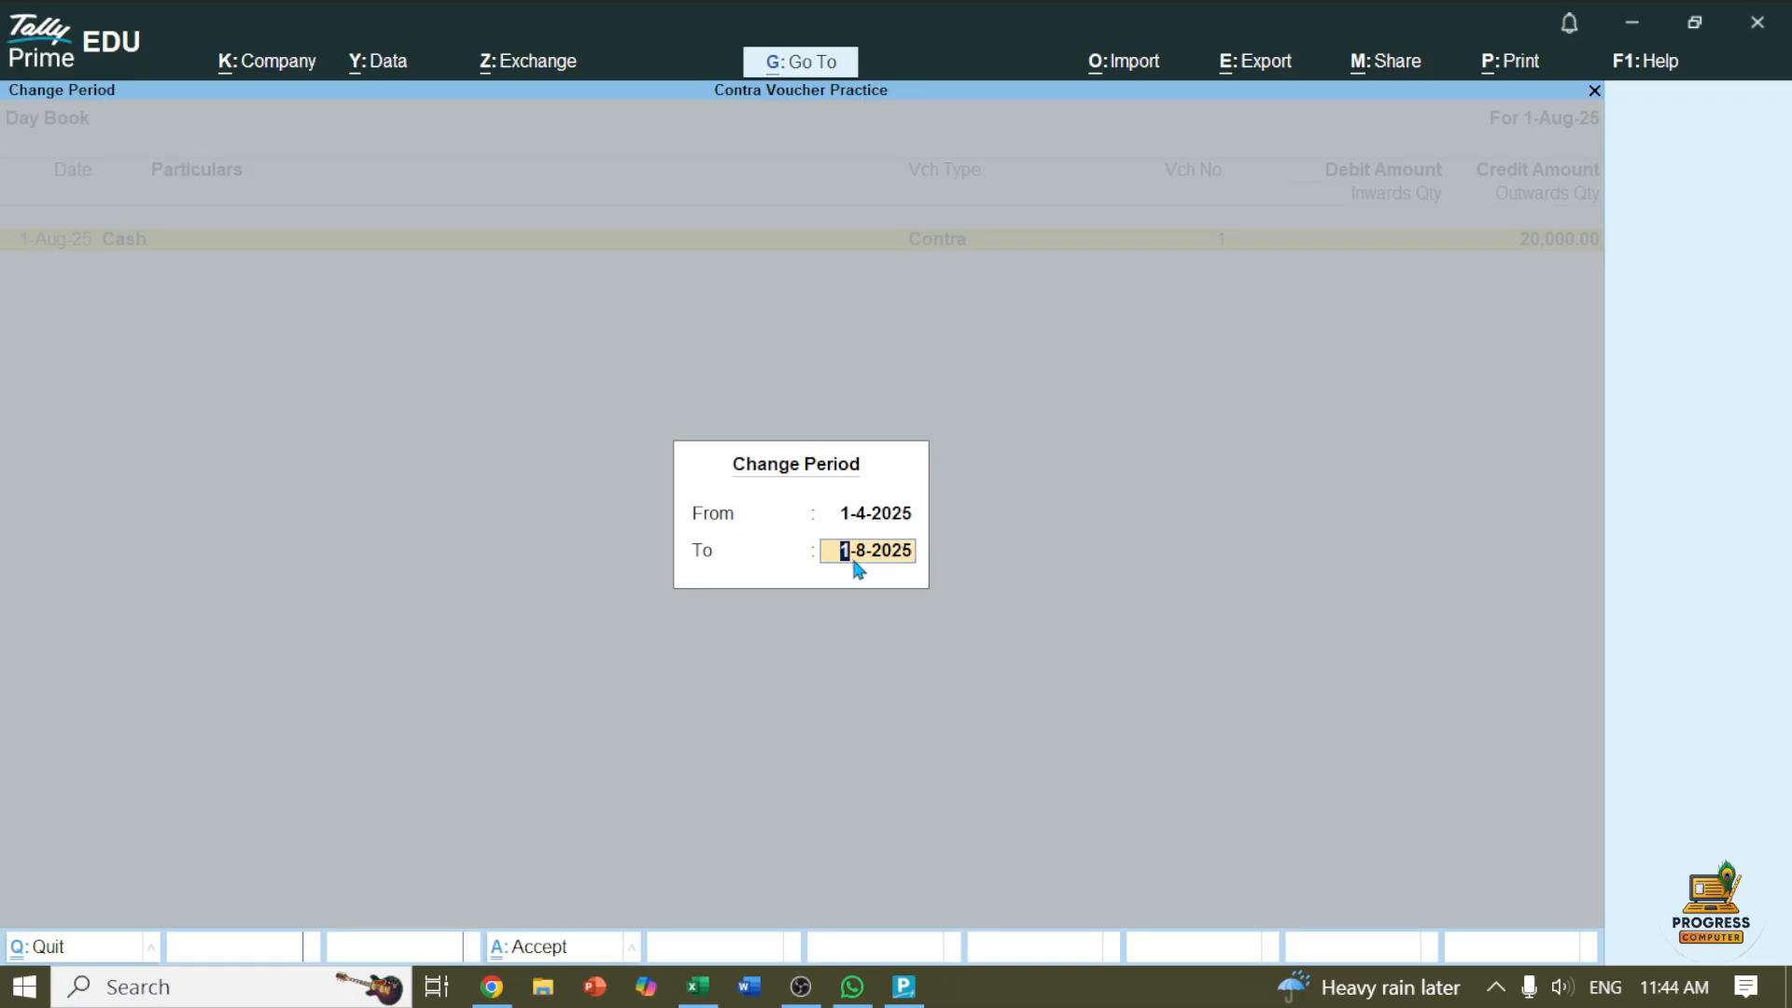
{"action": "type", "text": "1.12"}
{"action": "key", "text": "Return"}
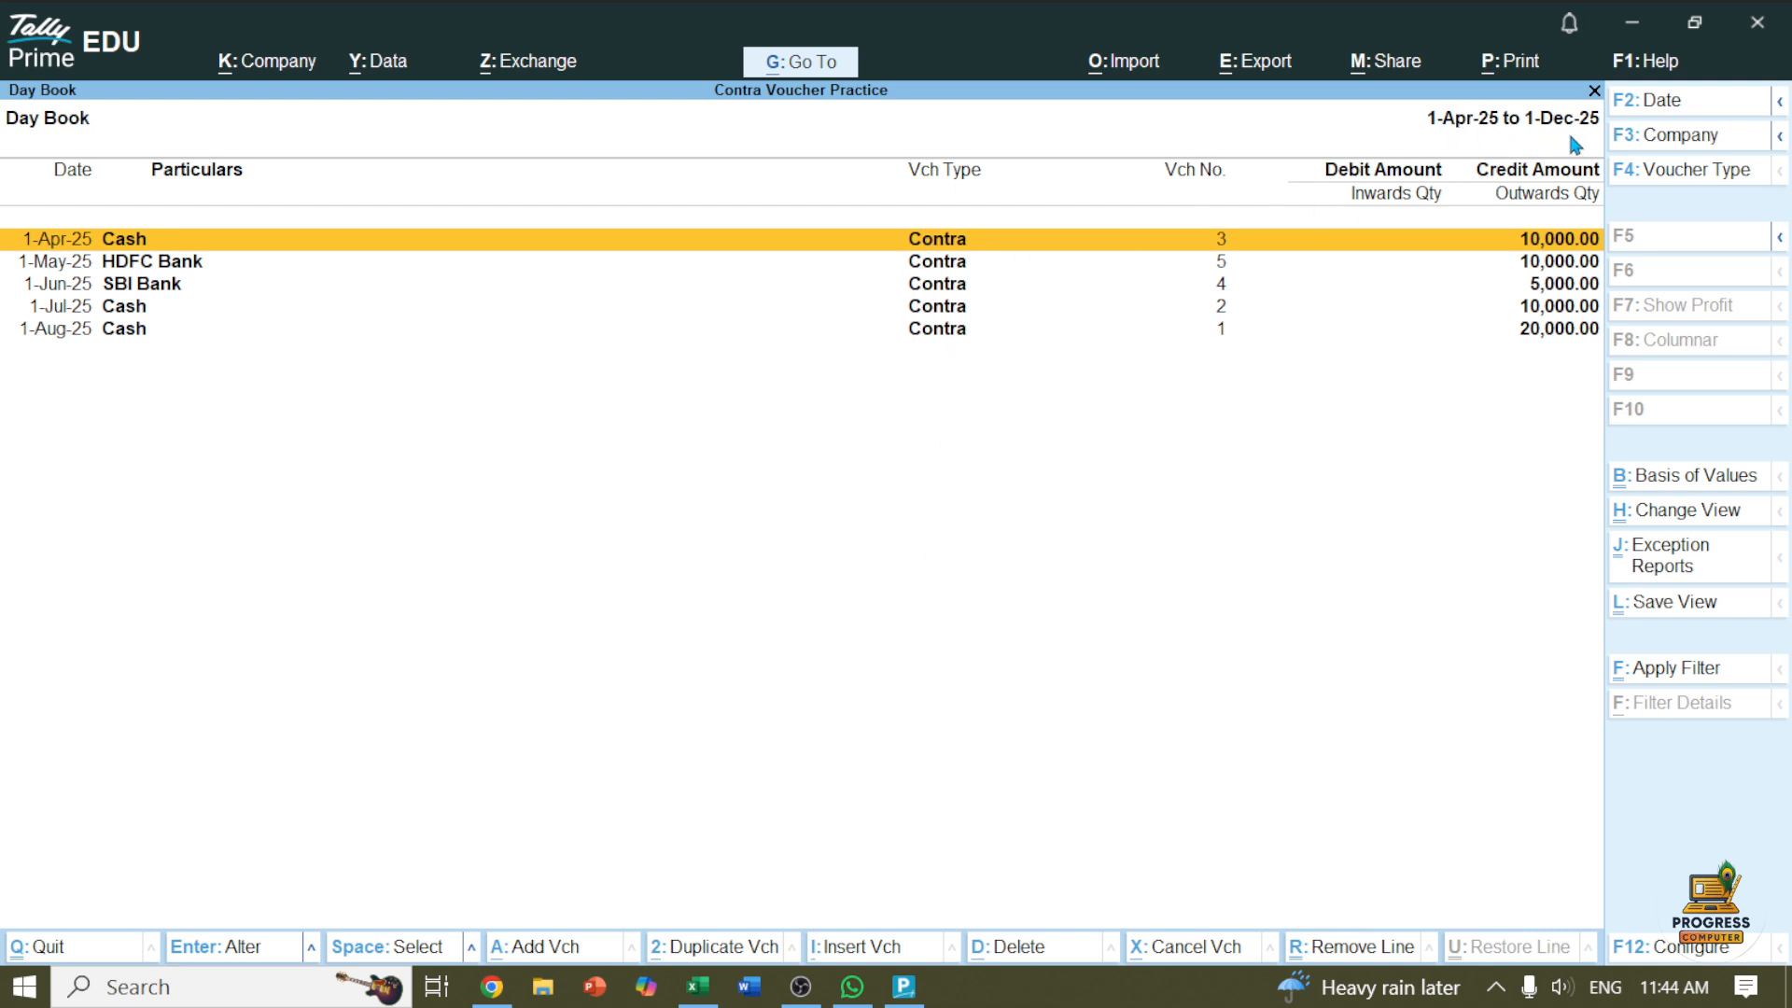
Step: Delete contra voucher no. 1 dated 1-Aug-25 from the Day Book
{"action": "left_click", "coordinate": [462, 331]}
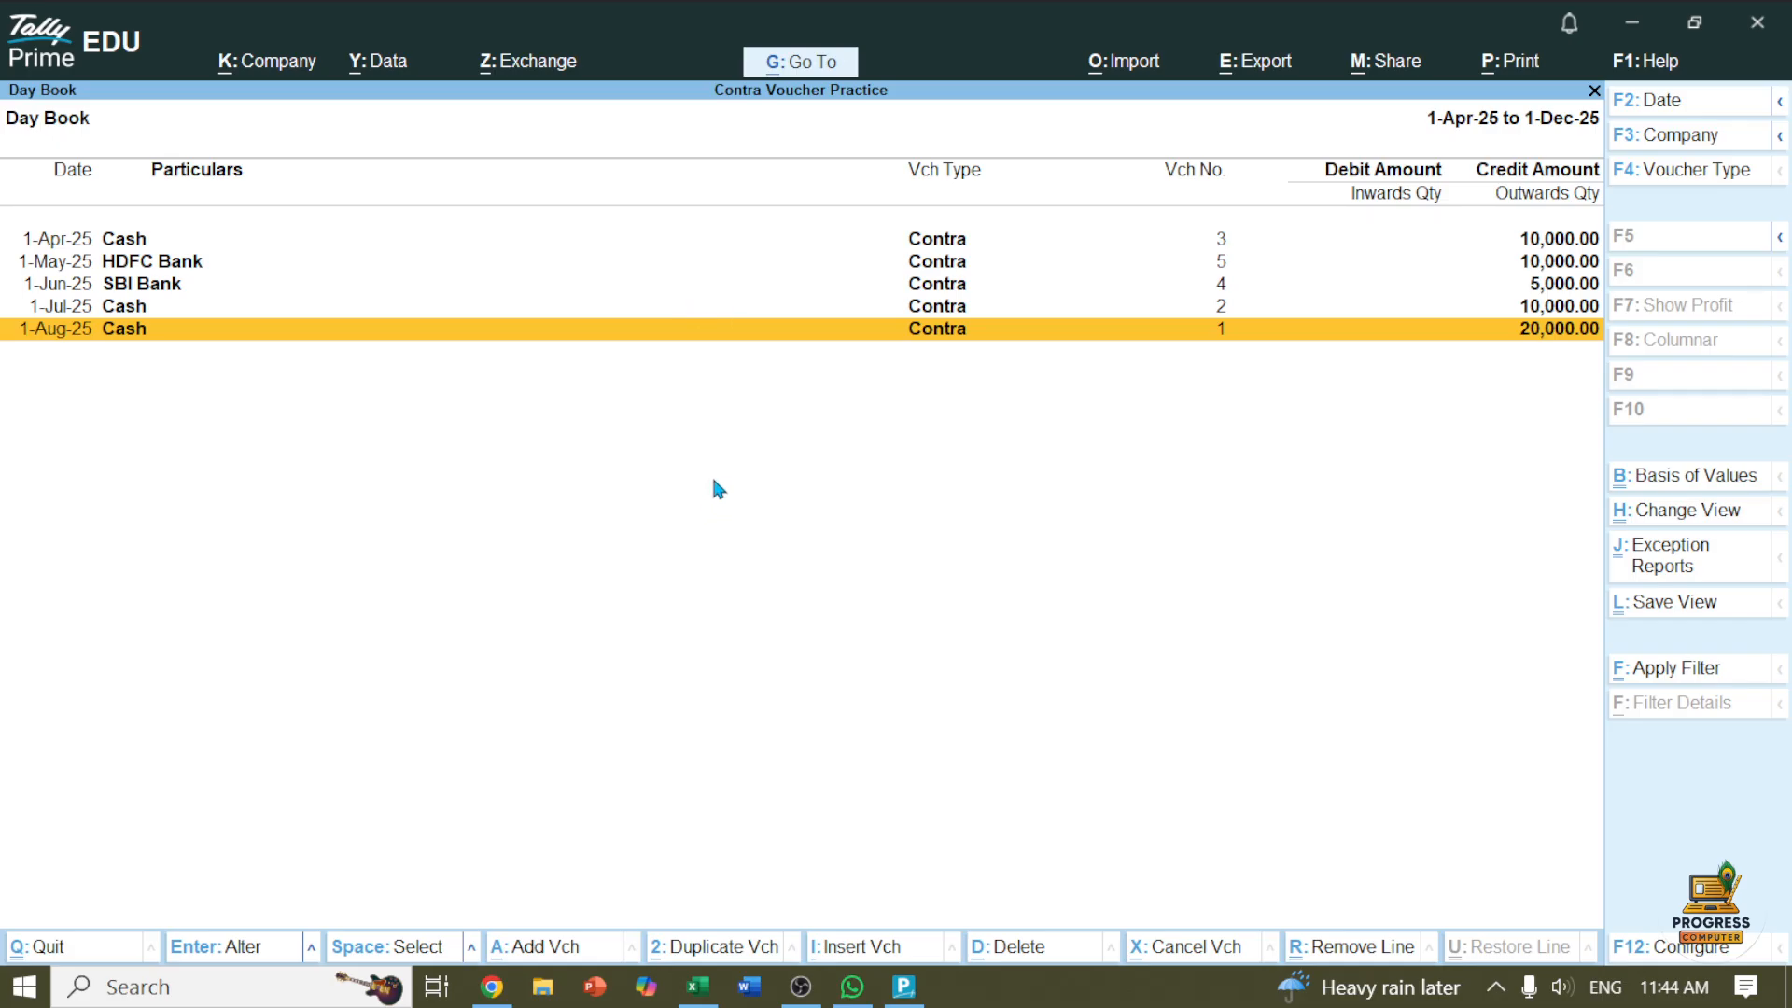
{"action": "key", "text": "Up"}
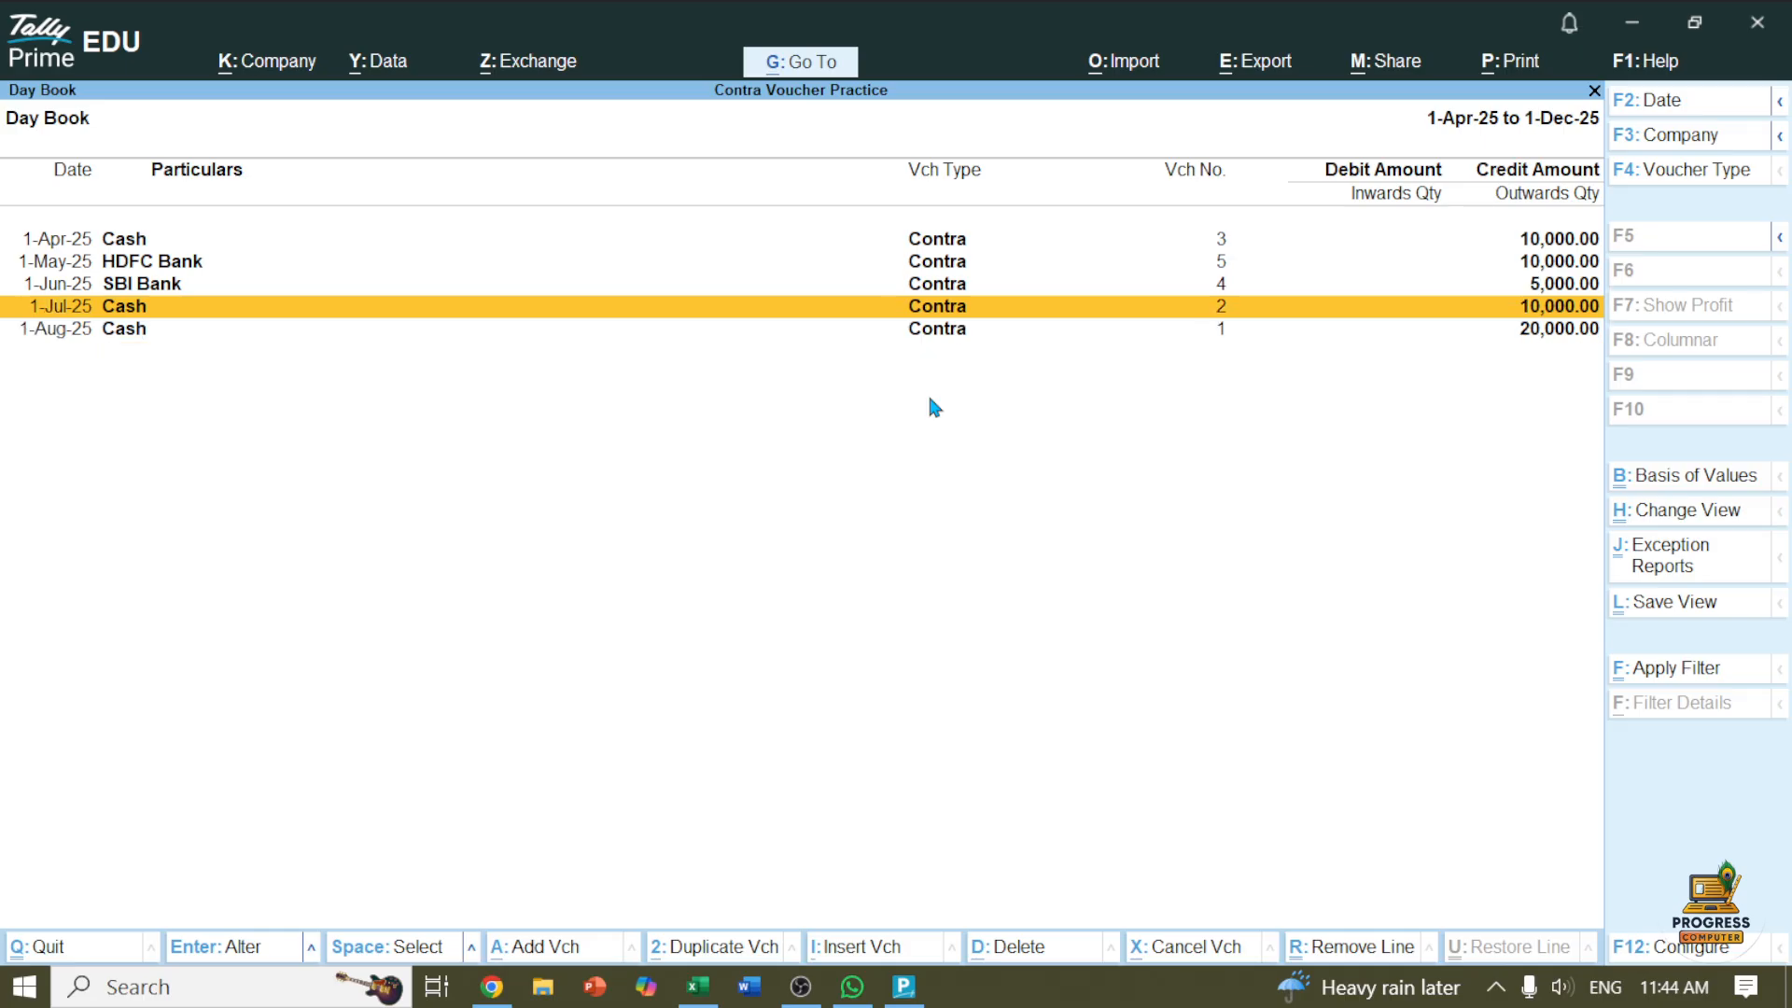
{"action": "left_click", "coordinate": [937, 334]}
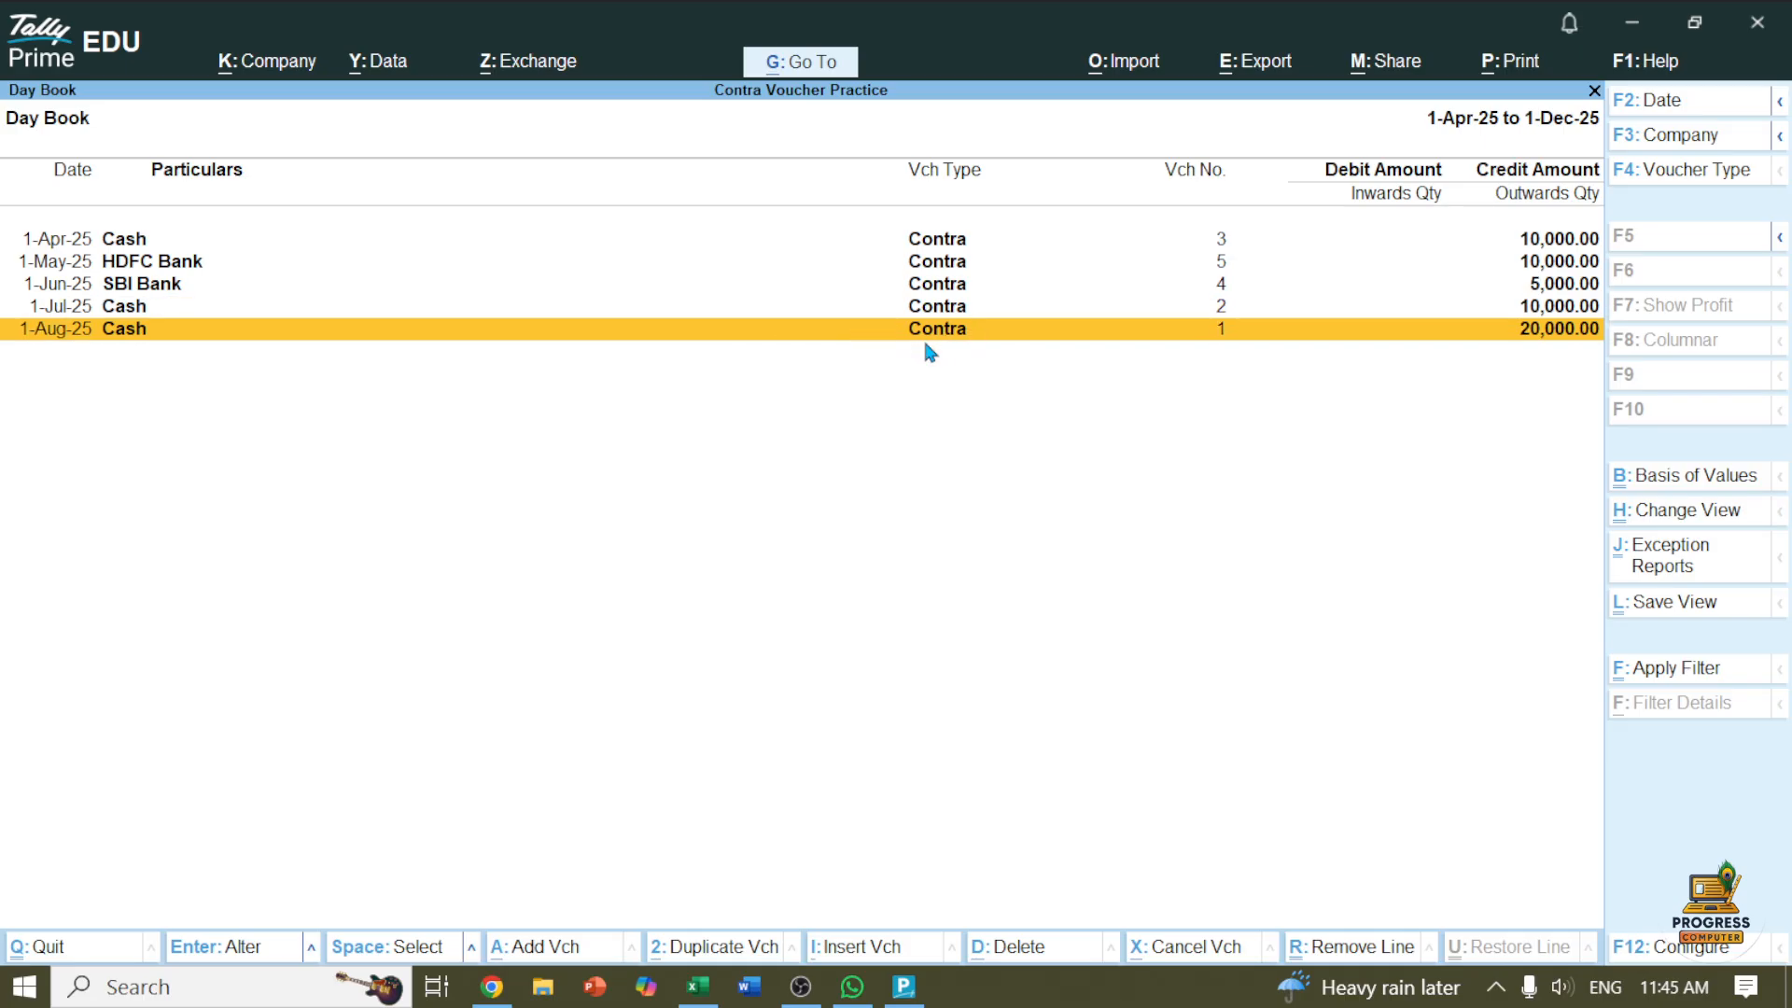
{"action": "key", "text": "alt"}
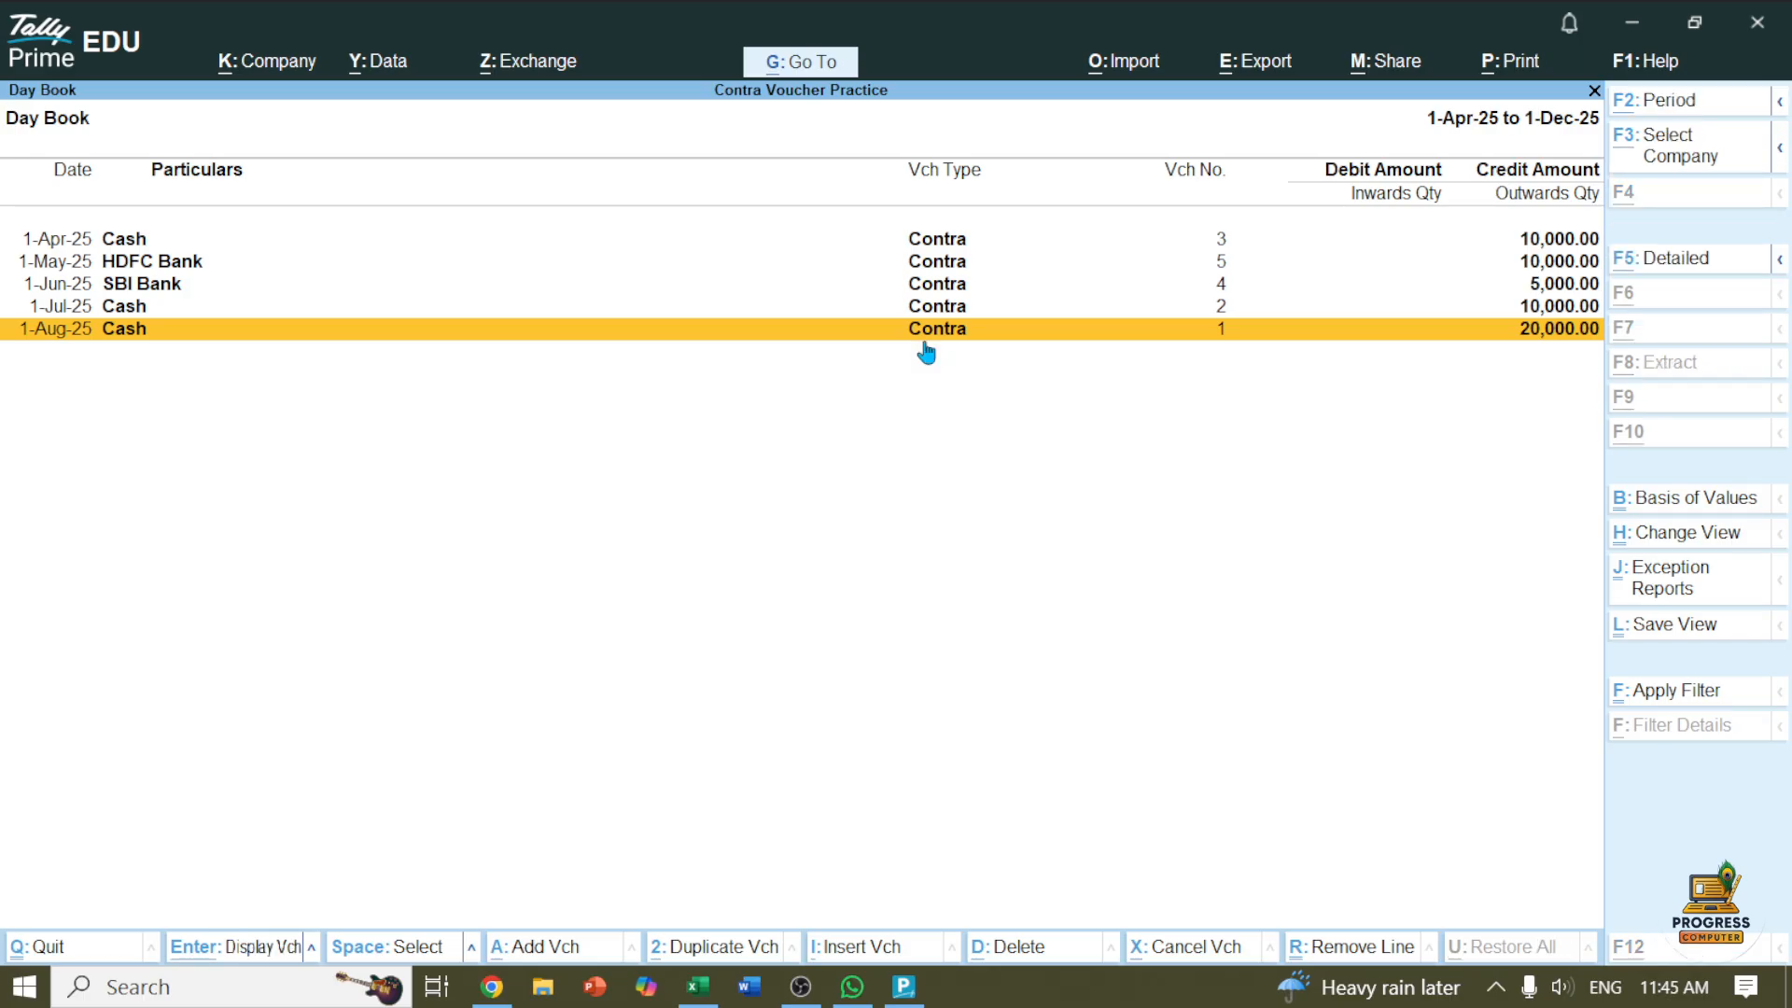
{"action": "key", "text": "alt+d"}
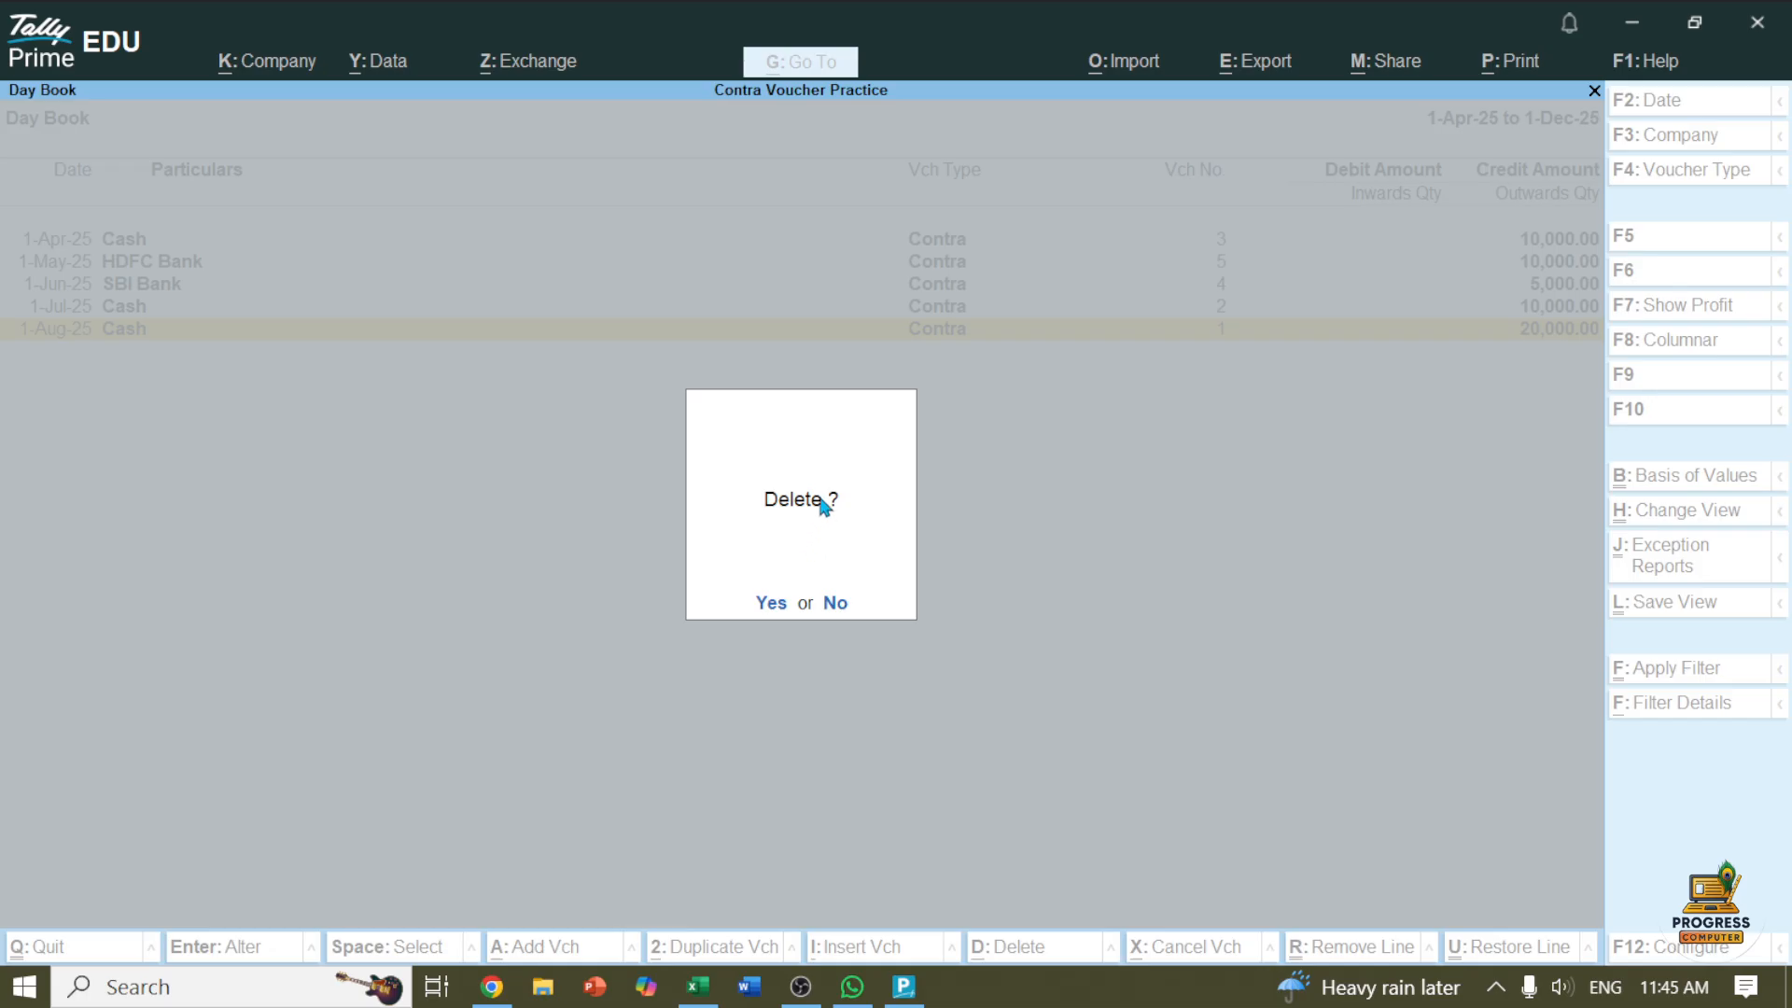
{"action": "left_click", "coordinate": [783, 608]}
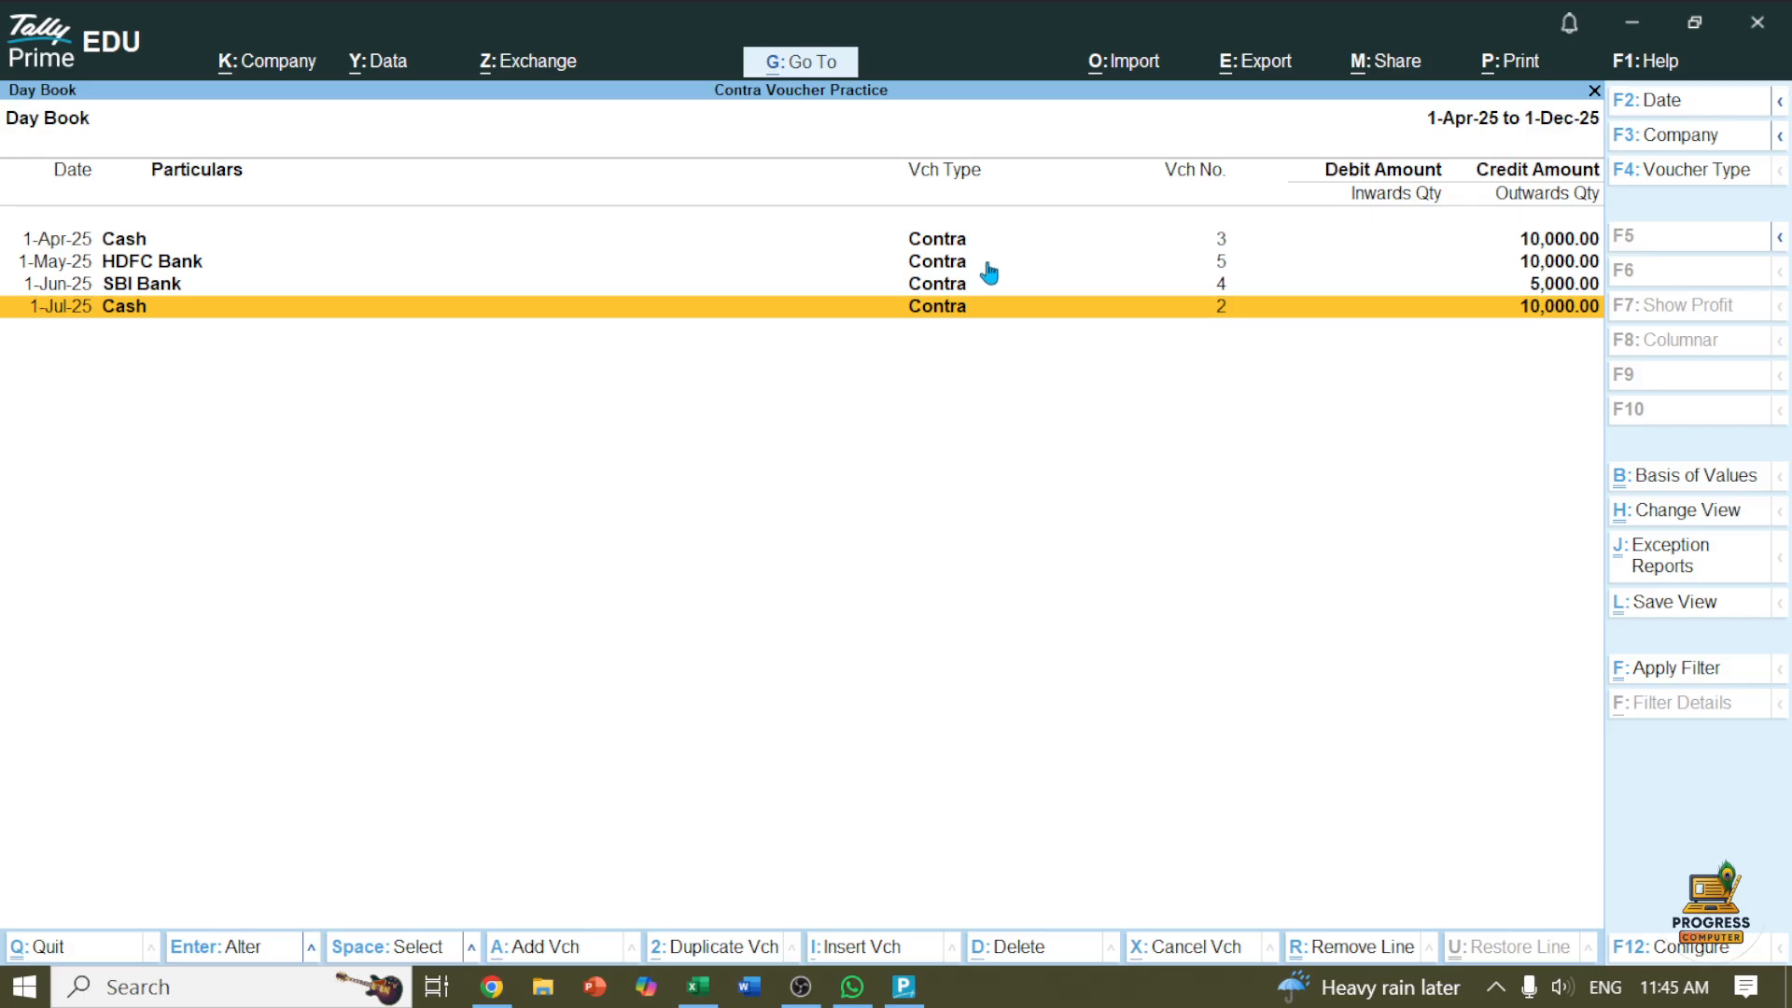
Step: Mark contra vouchers no. 3 (1-Apr-25) and no. 2 (1-Jul-25) together in the Day Book, and clear the selection
{"action": "left_click", "coordinate": [941, 241]}
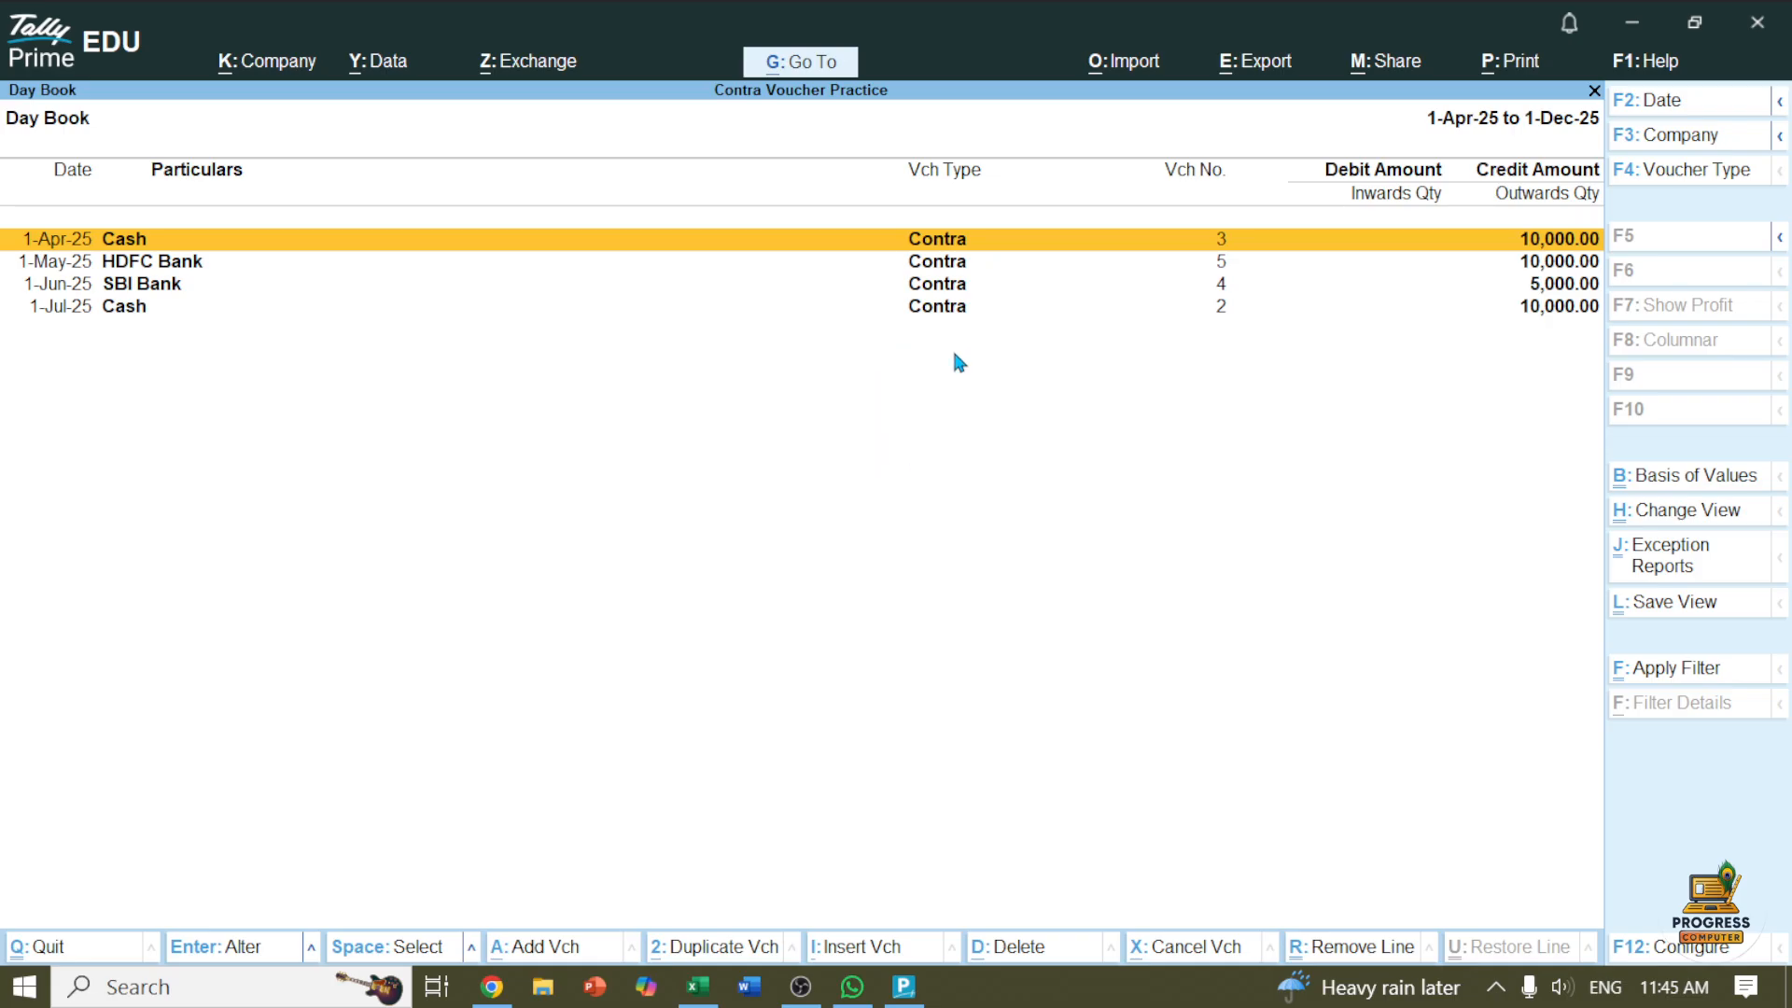
{"action": "key", "text": "Down"}
{"action": "key", "text": "Up"}
{"action": "key", "text": "space"}
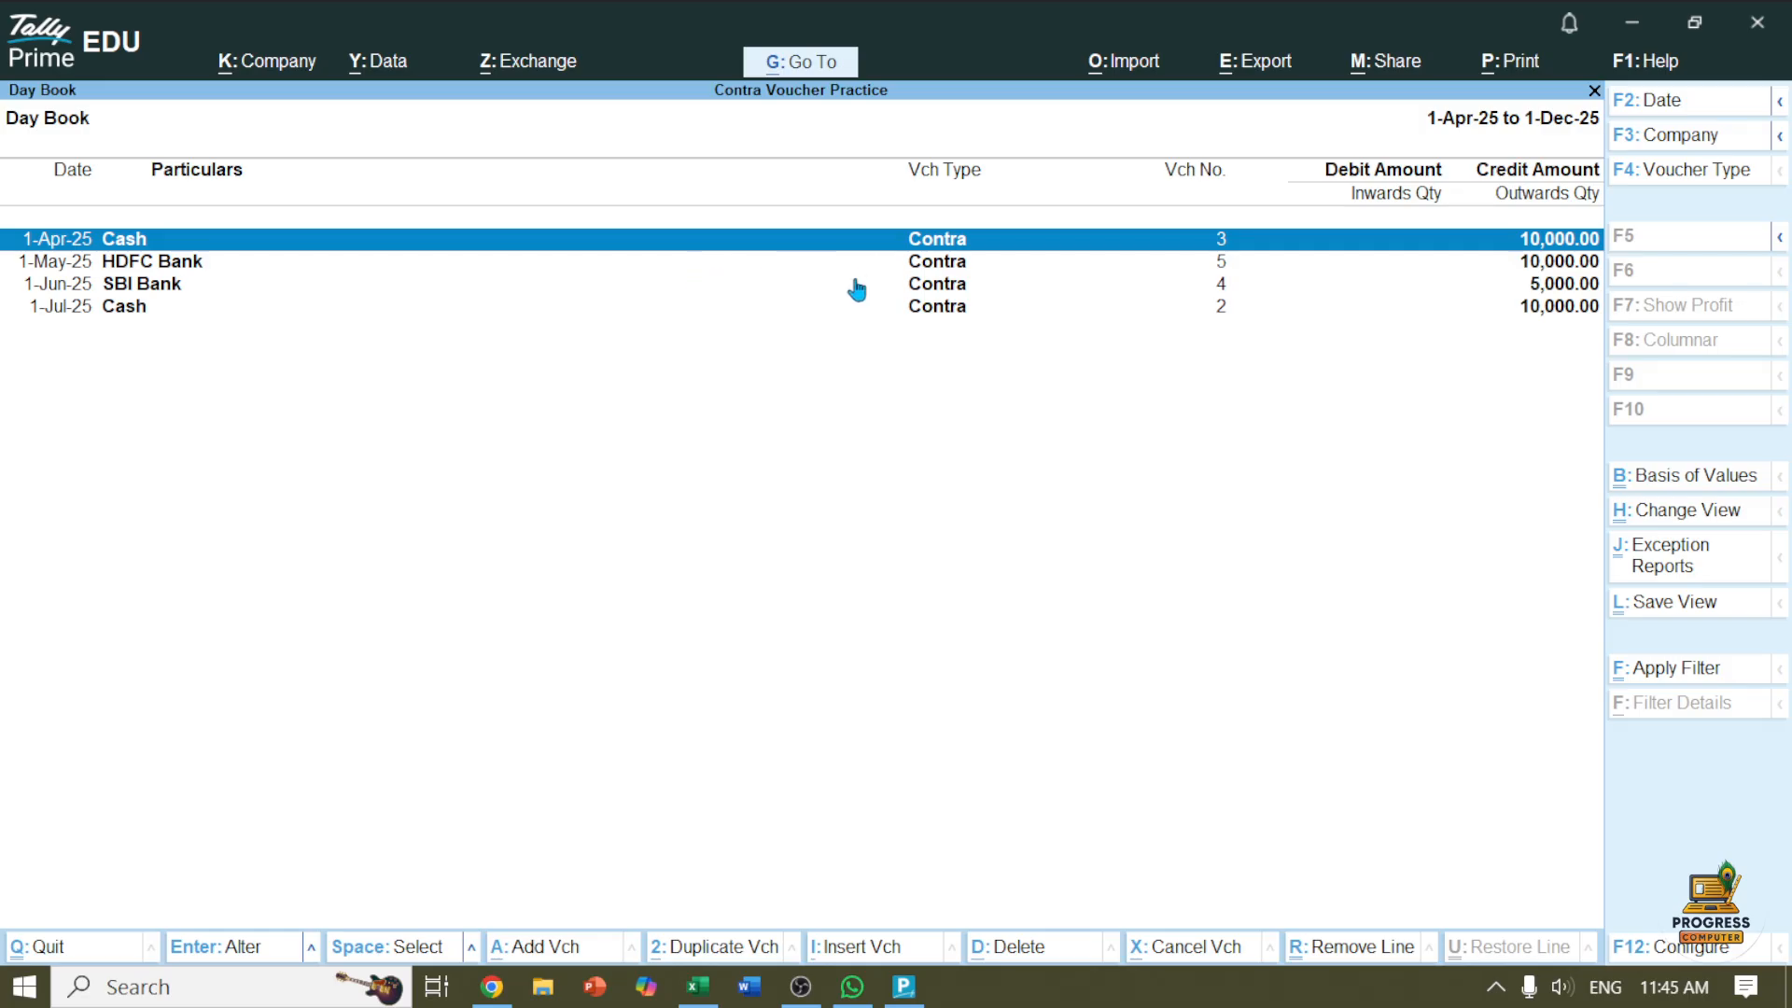
{"action": "key", "text": "Down"}
{"action": "key", "text": "Down"}
{"action": "key", "text": "Down"}
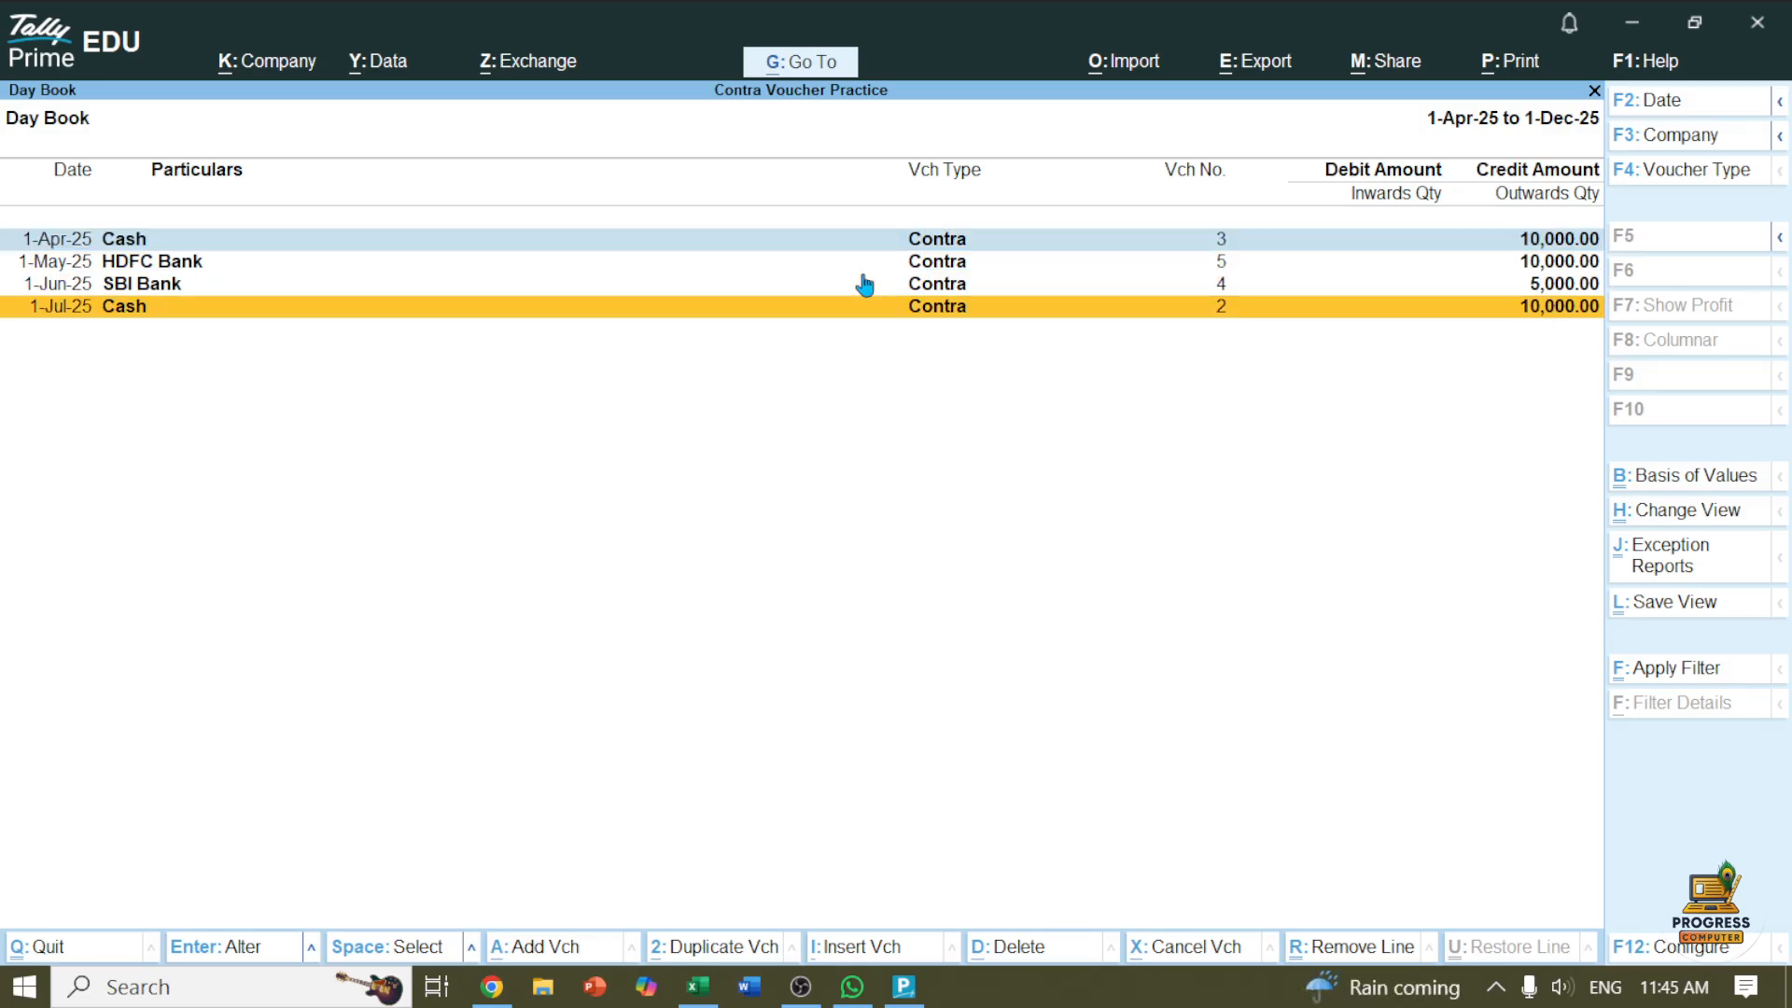
{"action": "key", "text": "space"}
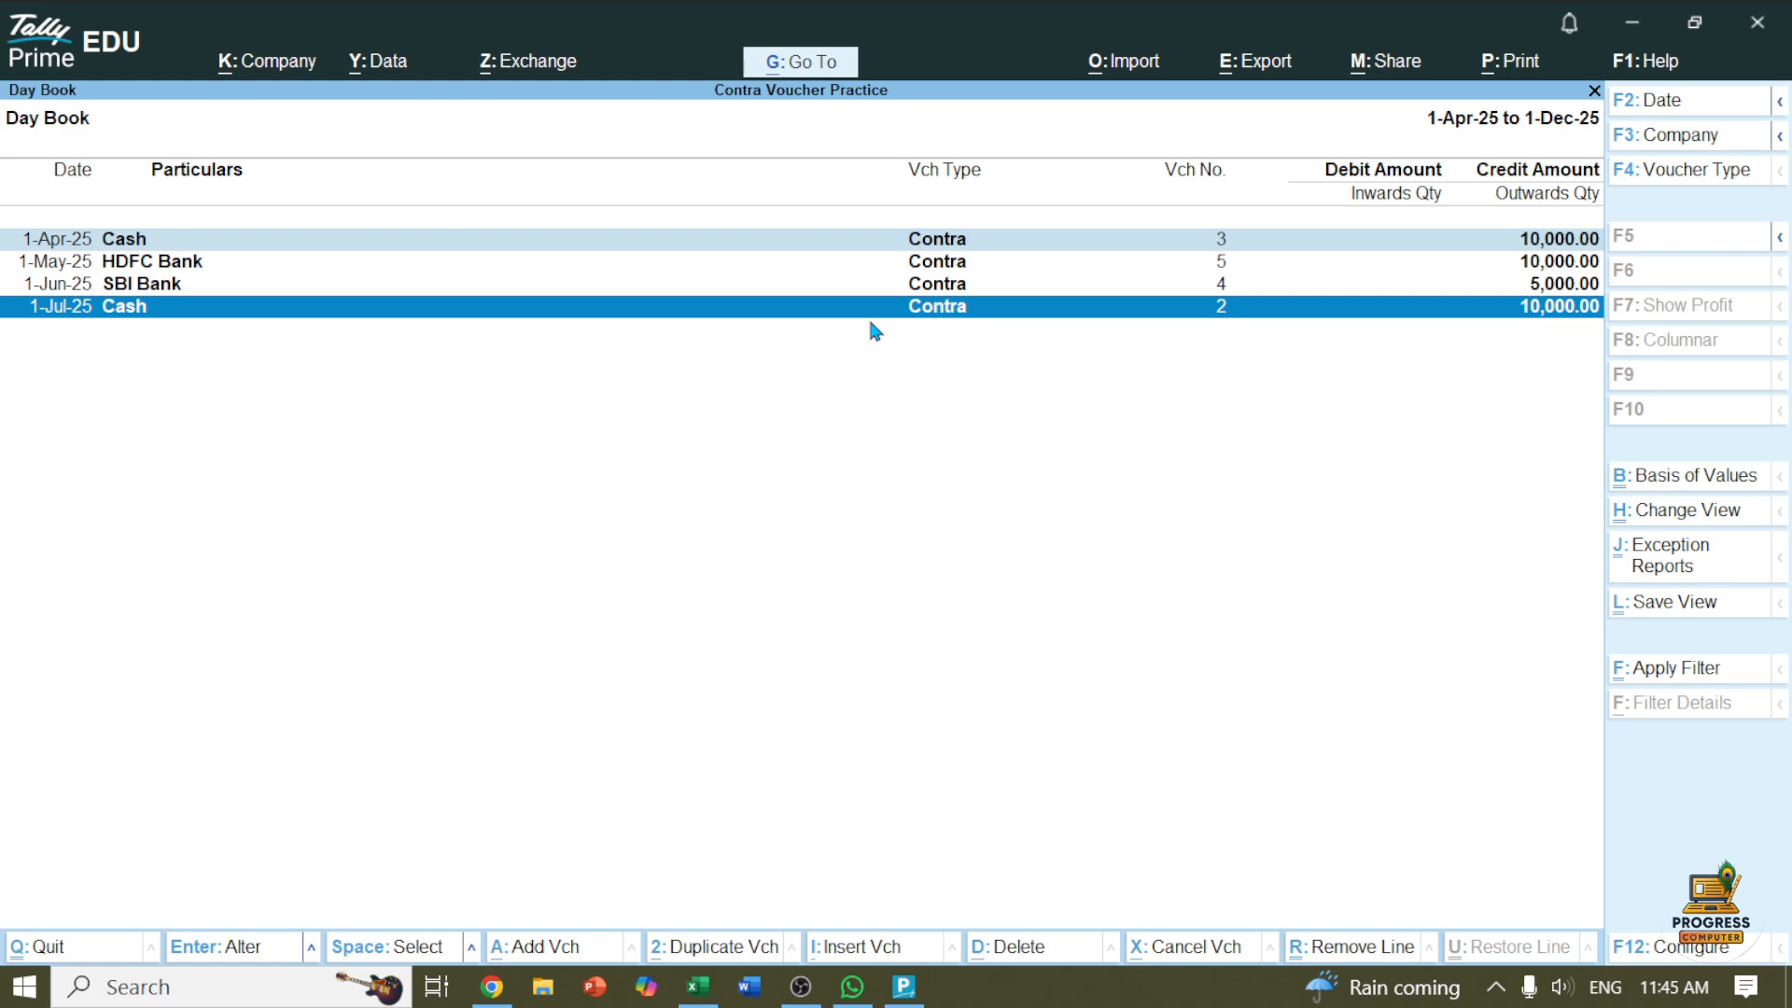
{"action": "key", "text": "space"}
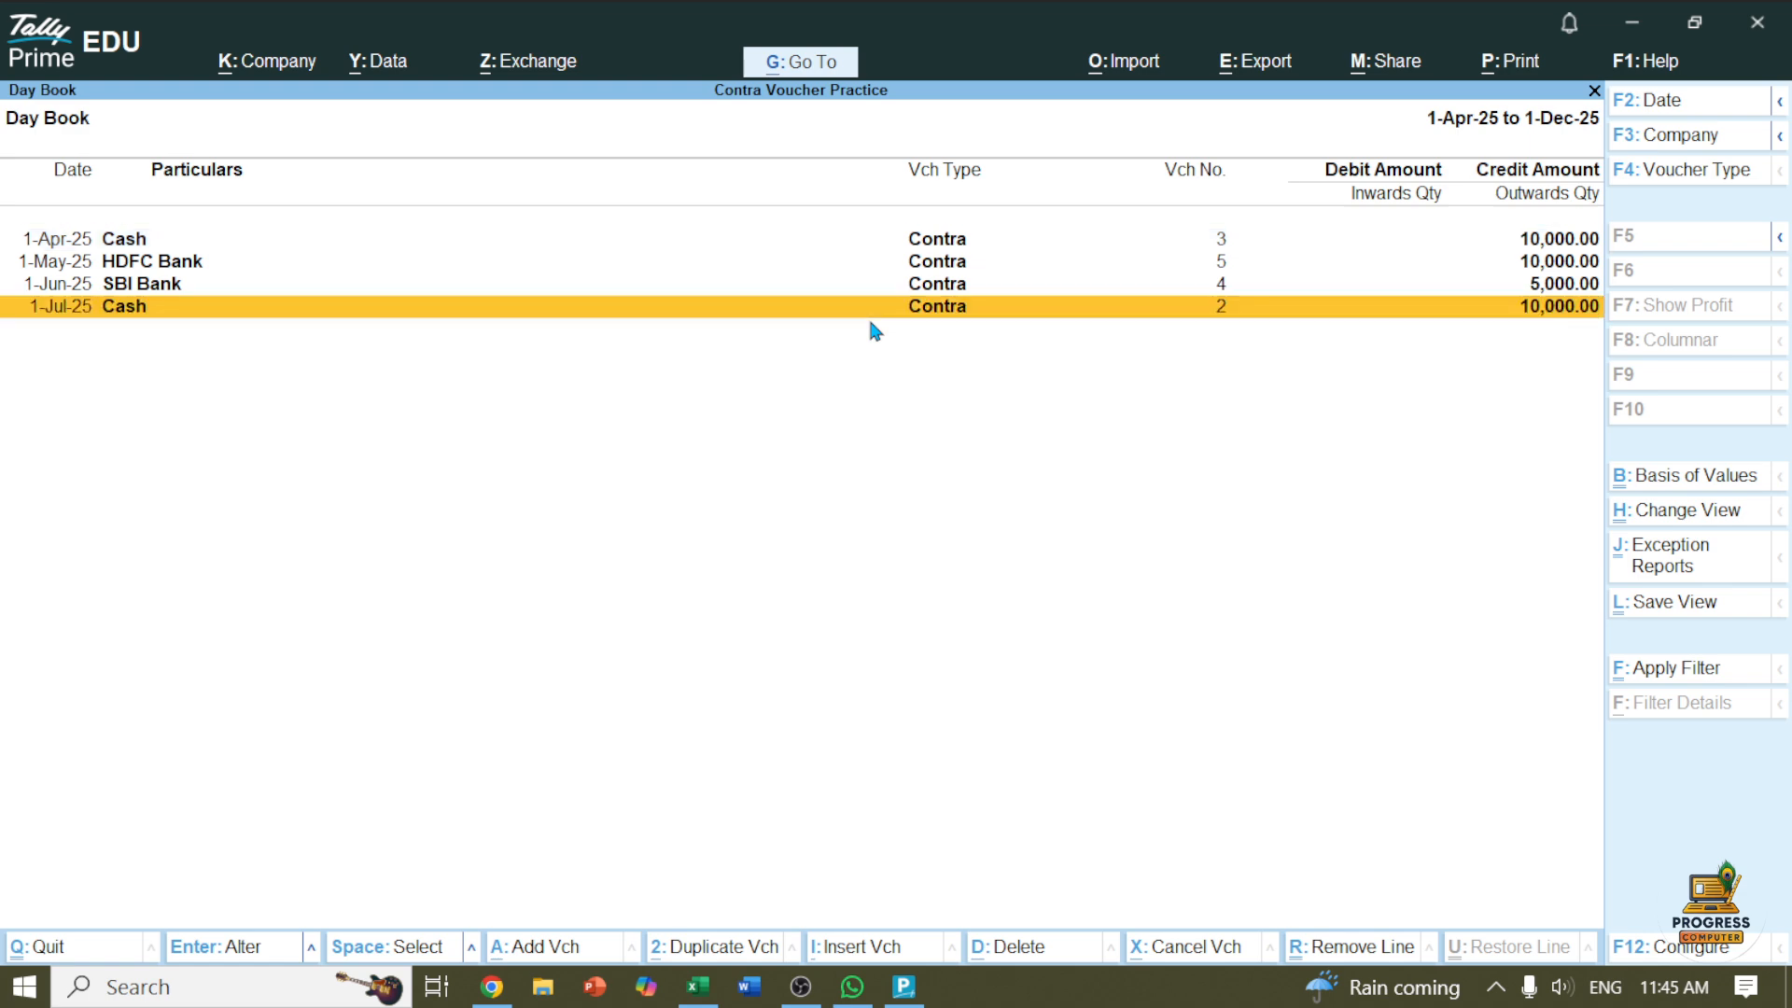
Step: Select contra vouchers no. 3 and no. 2 again, leaving the two vouchers between them unmarked
{"action": "key", "text": "Up"}
{"action": "key", "text": "Up"}
{"action": "key", "text": "Up"}
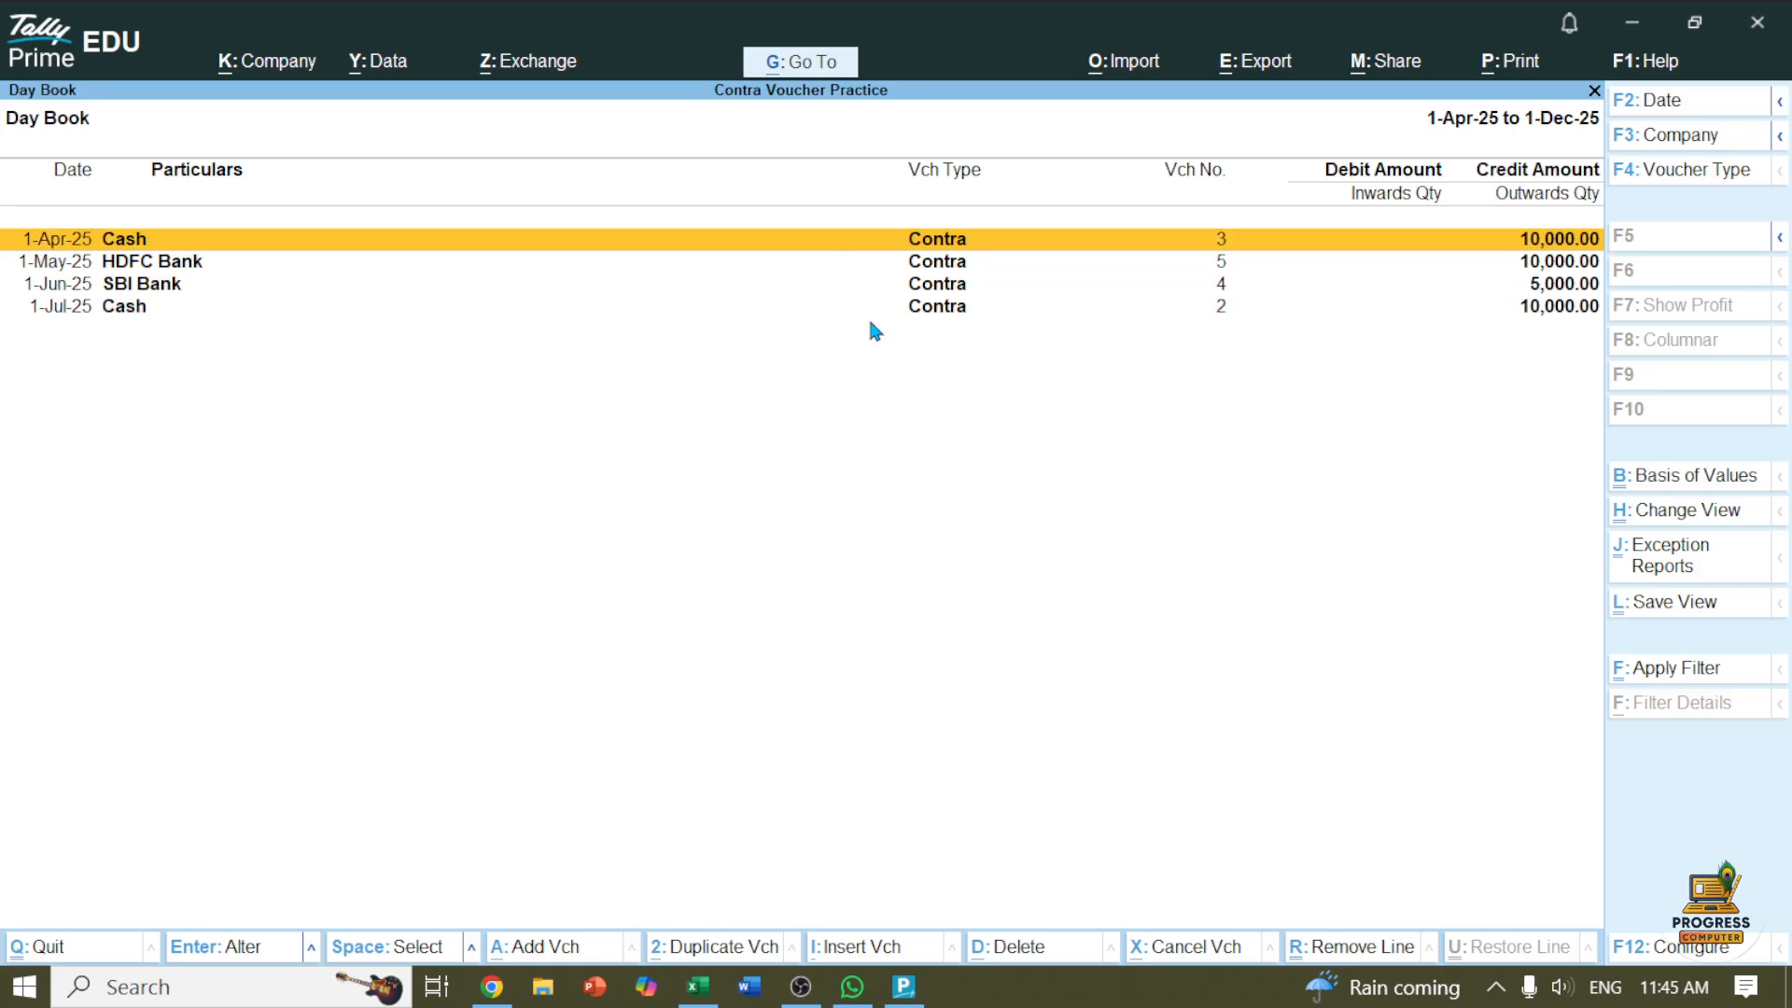
{"action": "key", "text": "space"}
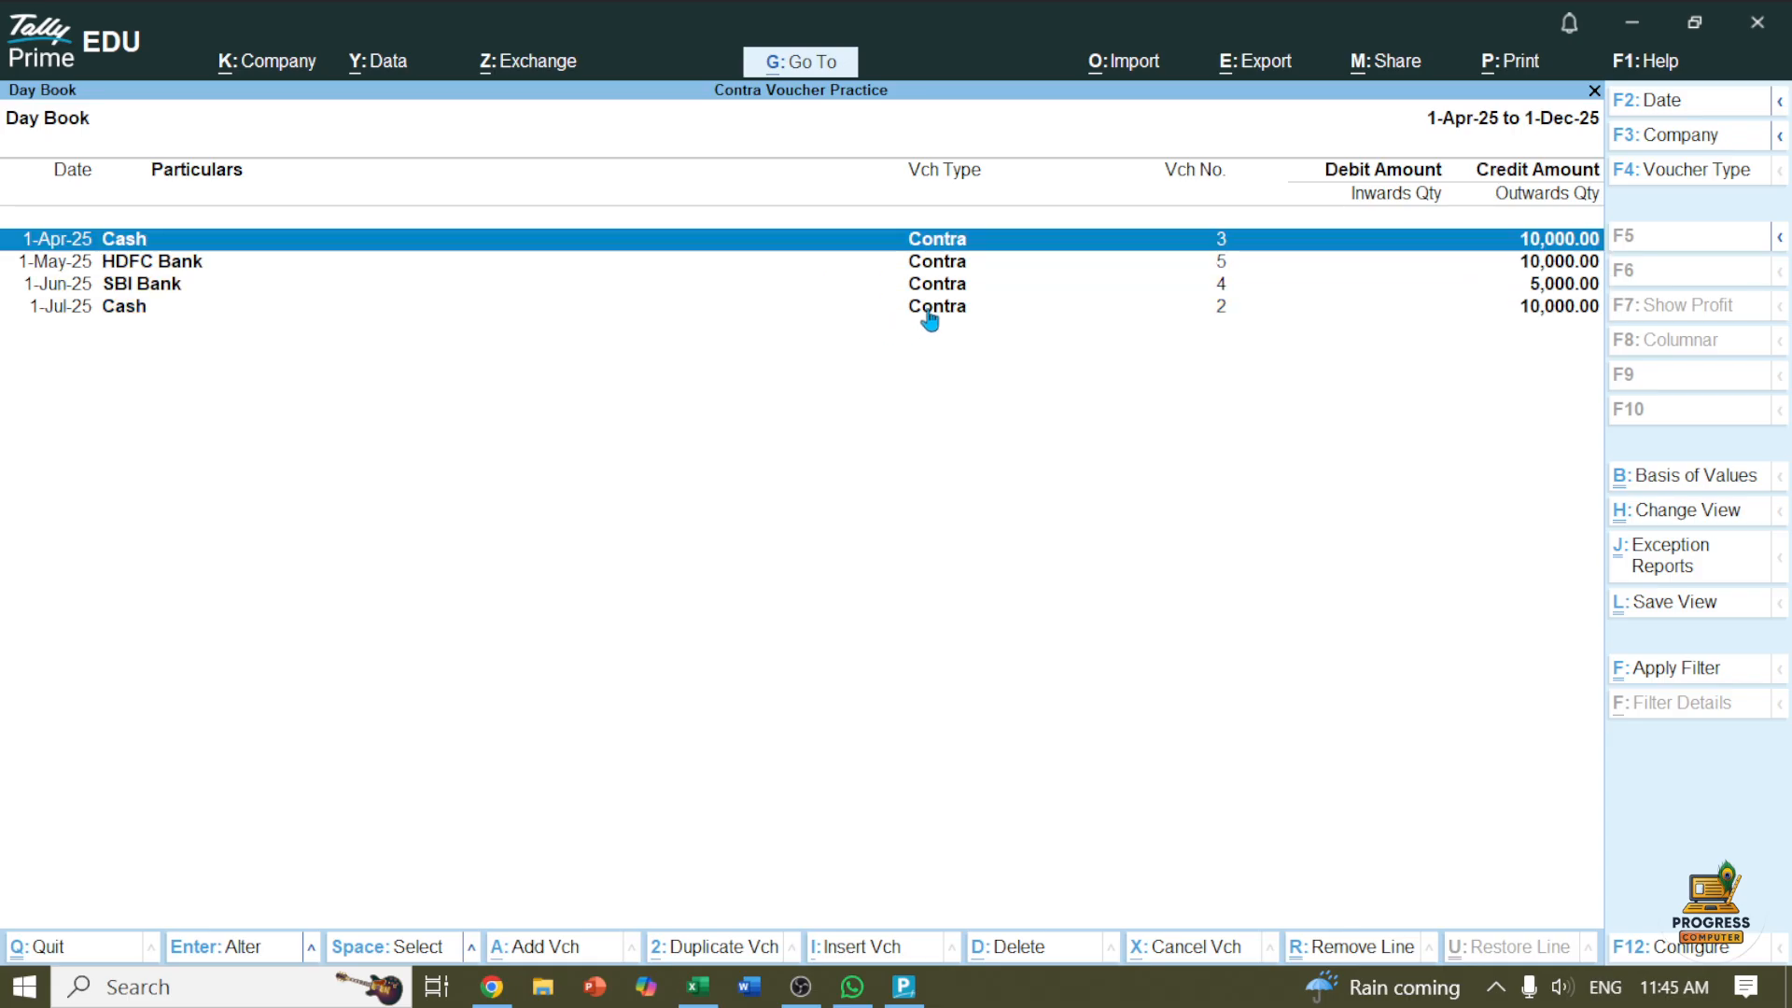
{"action": "key", "text": "Down"}
{"action": "key", "text": "Down"}
{"action": "key", "text": "Down"}
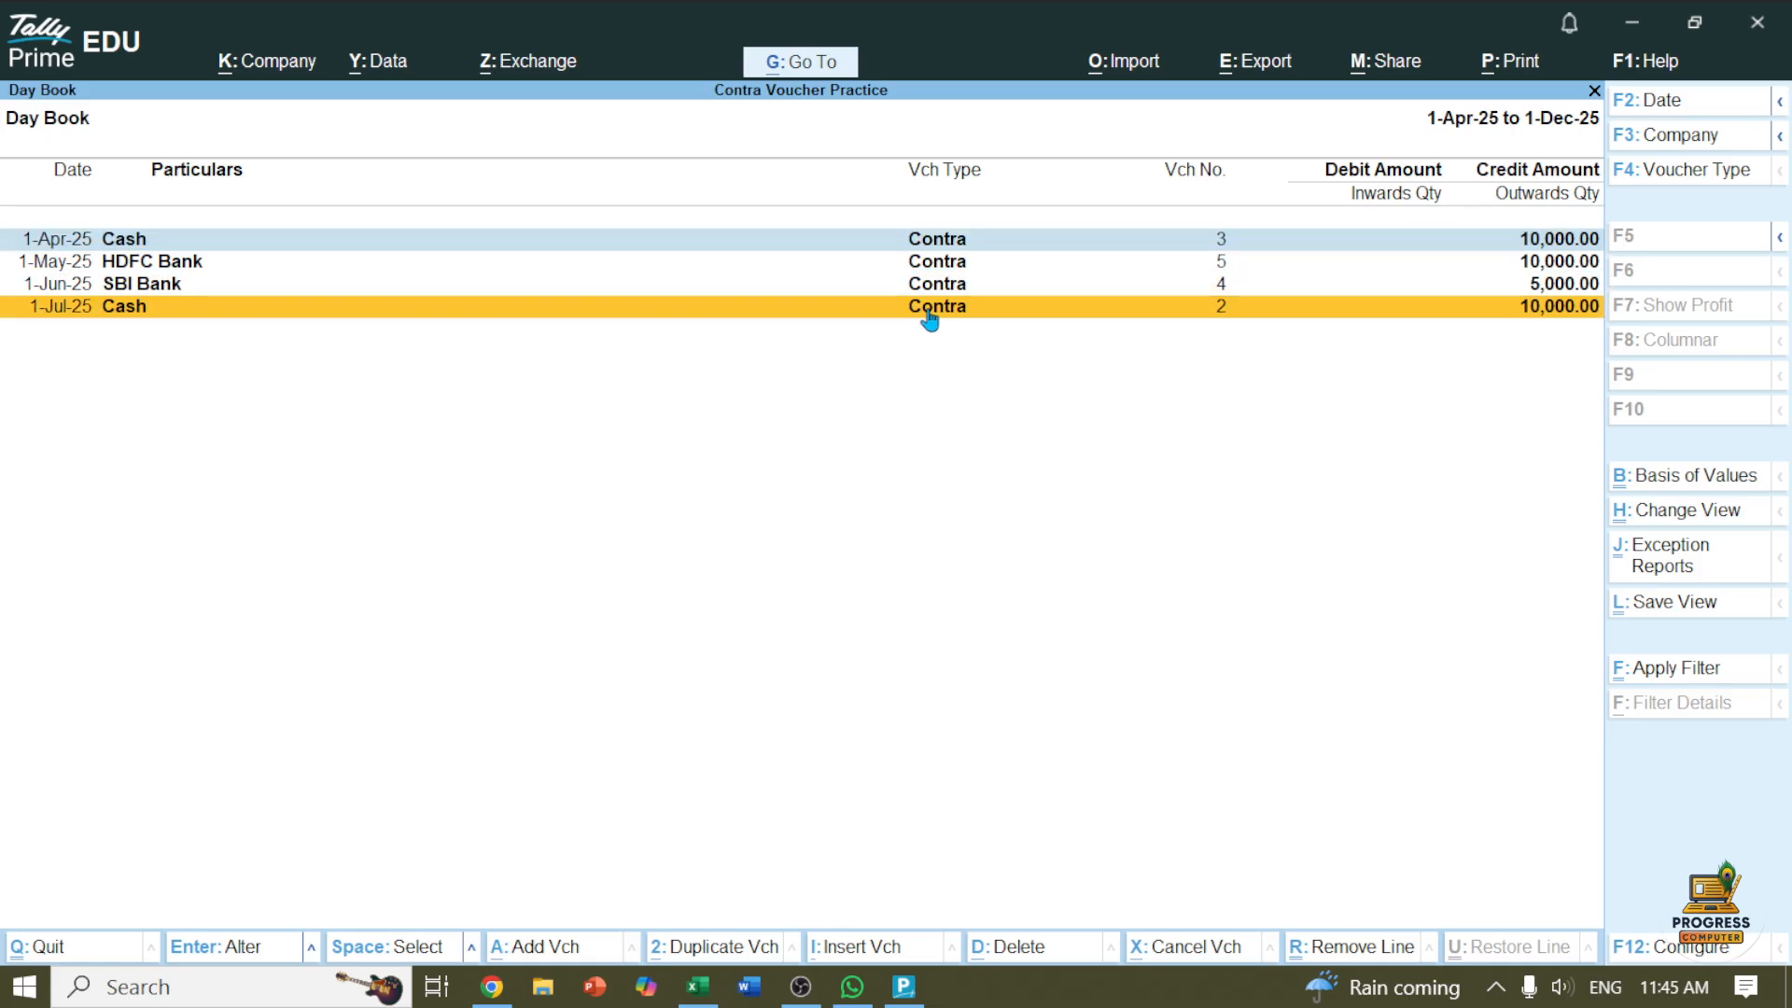
{"action": "key", "text": "space"}
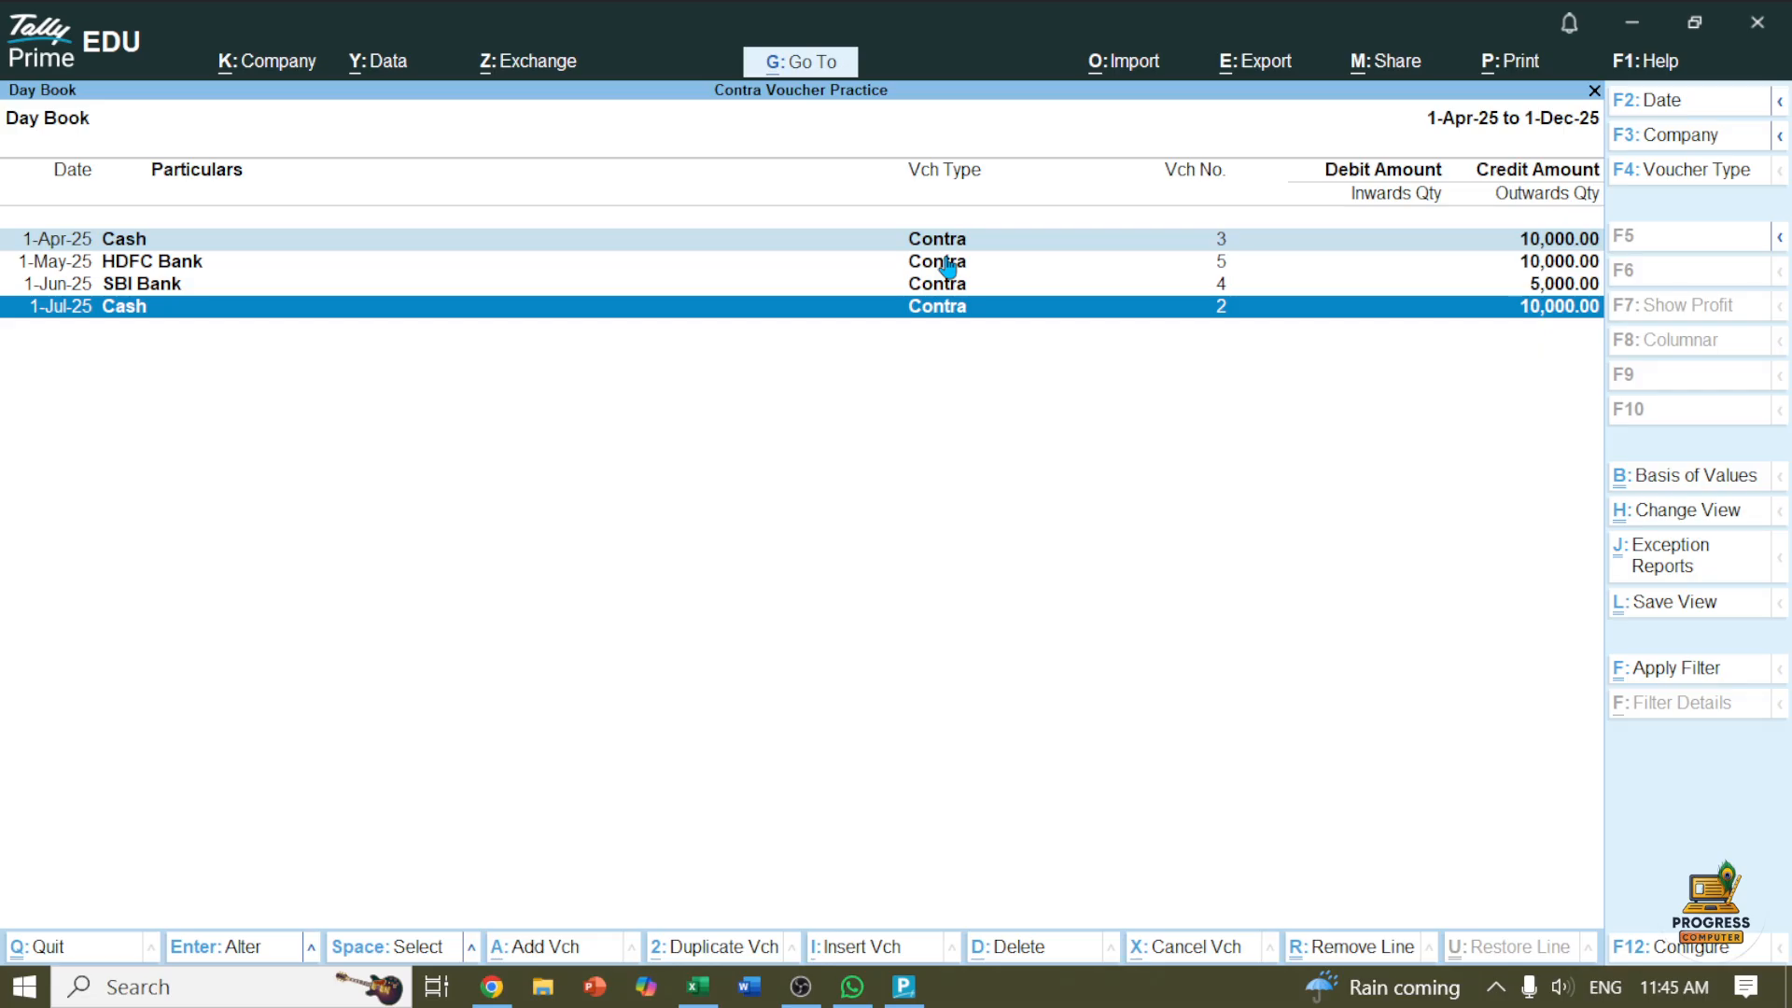
Step: Clear the marked vouchers, and select and deselect all Day Book vouchers at once
{"action": "key", "text": "ctrl+space"}
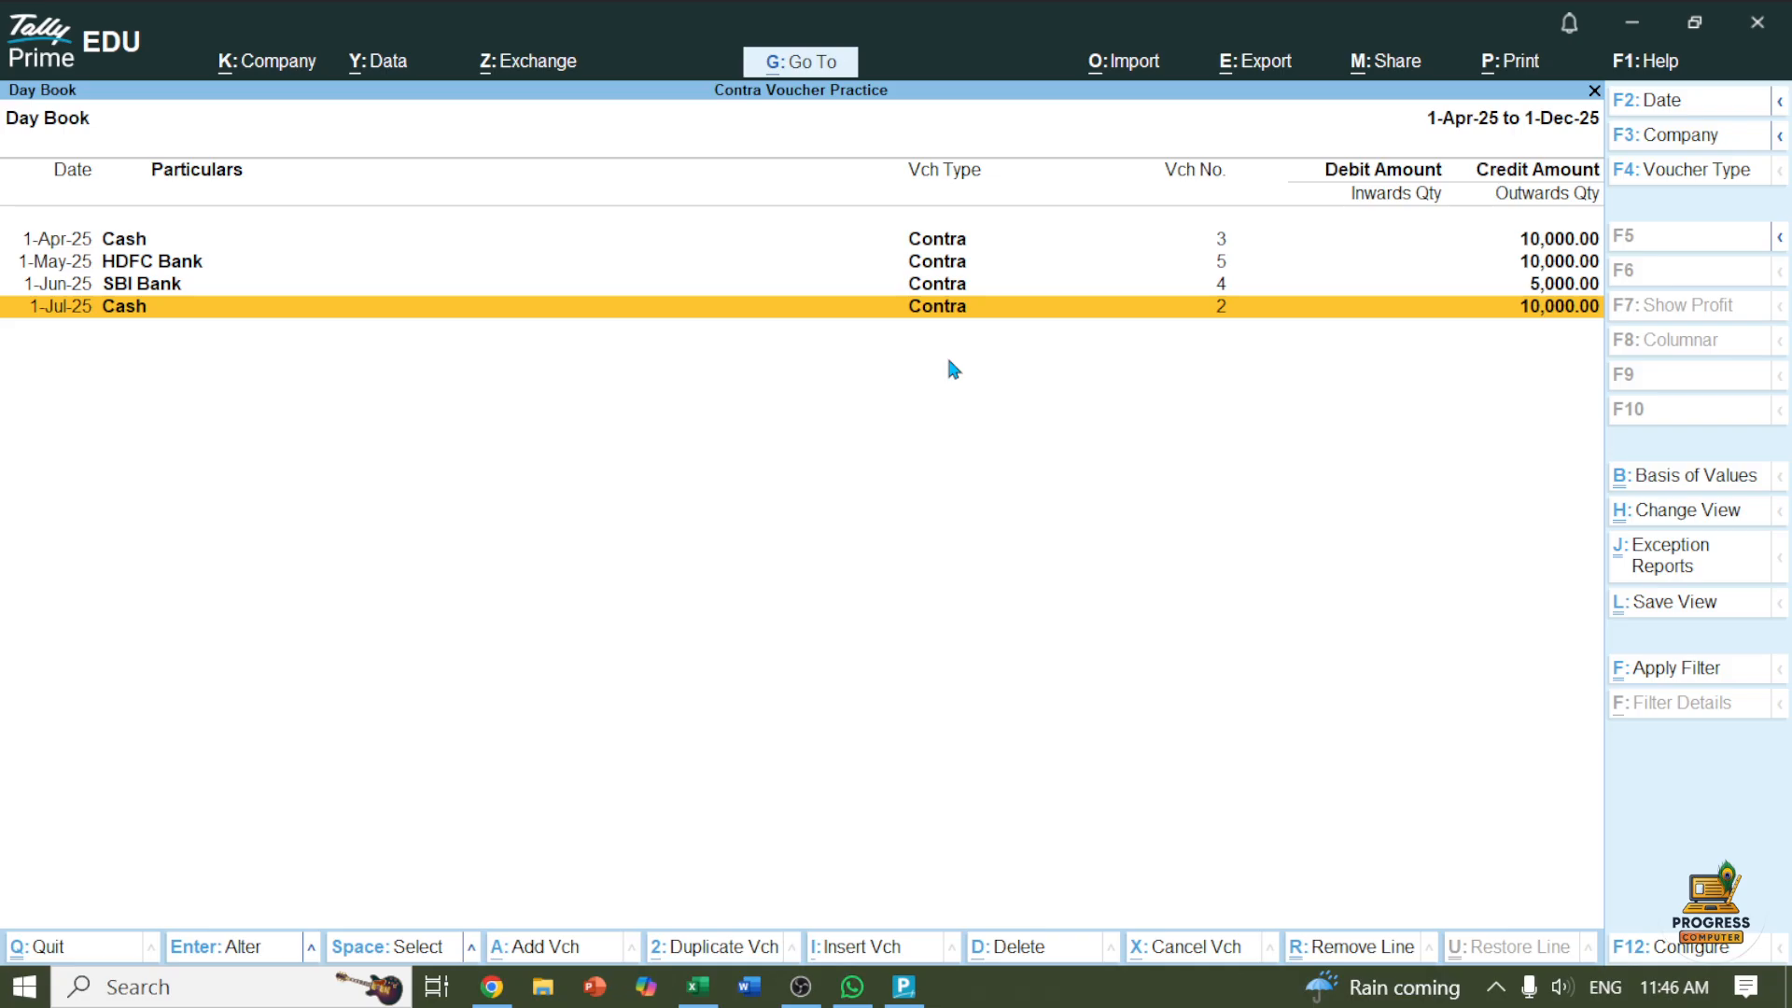
{"action": "key", "text": "ctrl+space"}
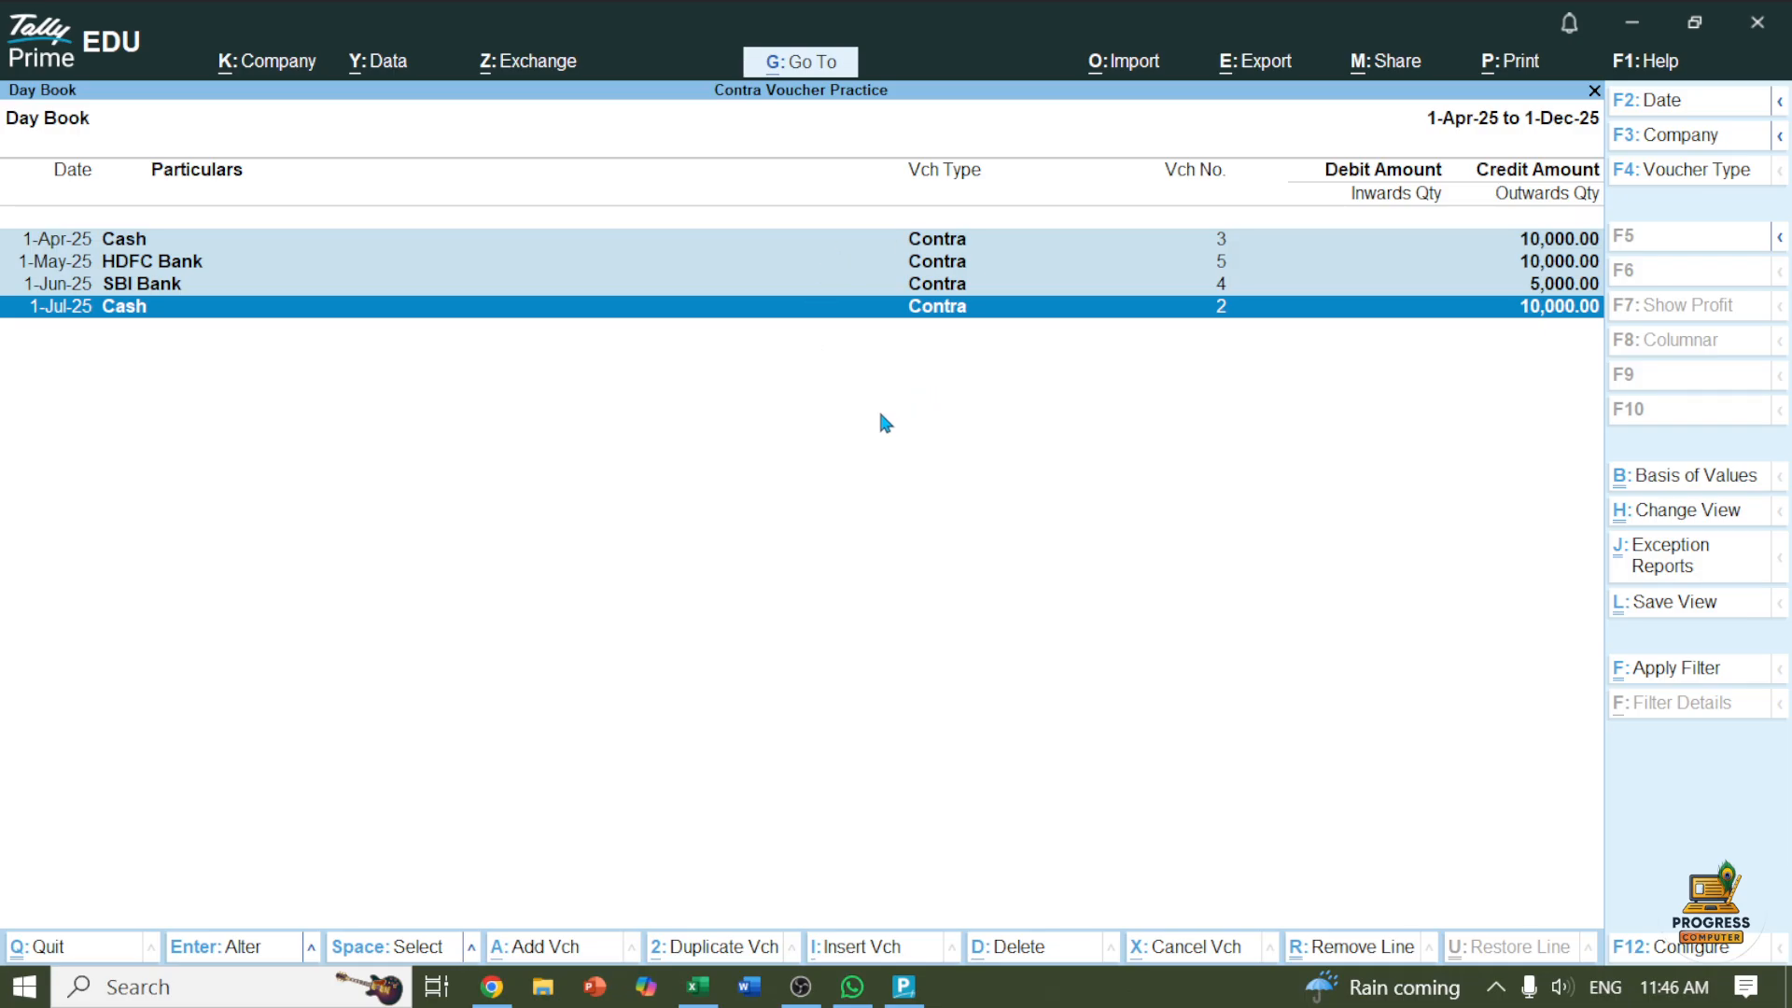
{"action": "key", "text": "ctrl+space"}
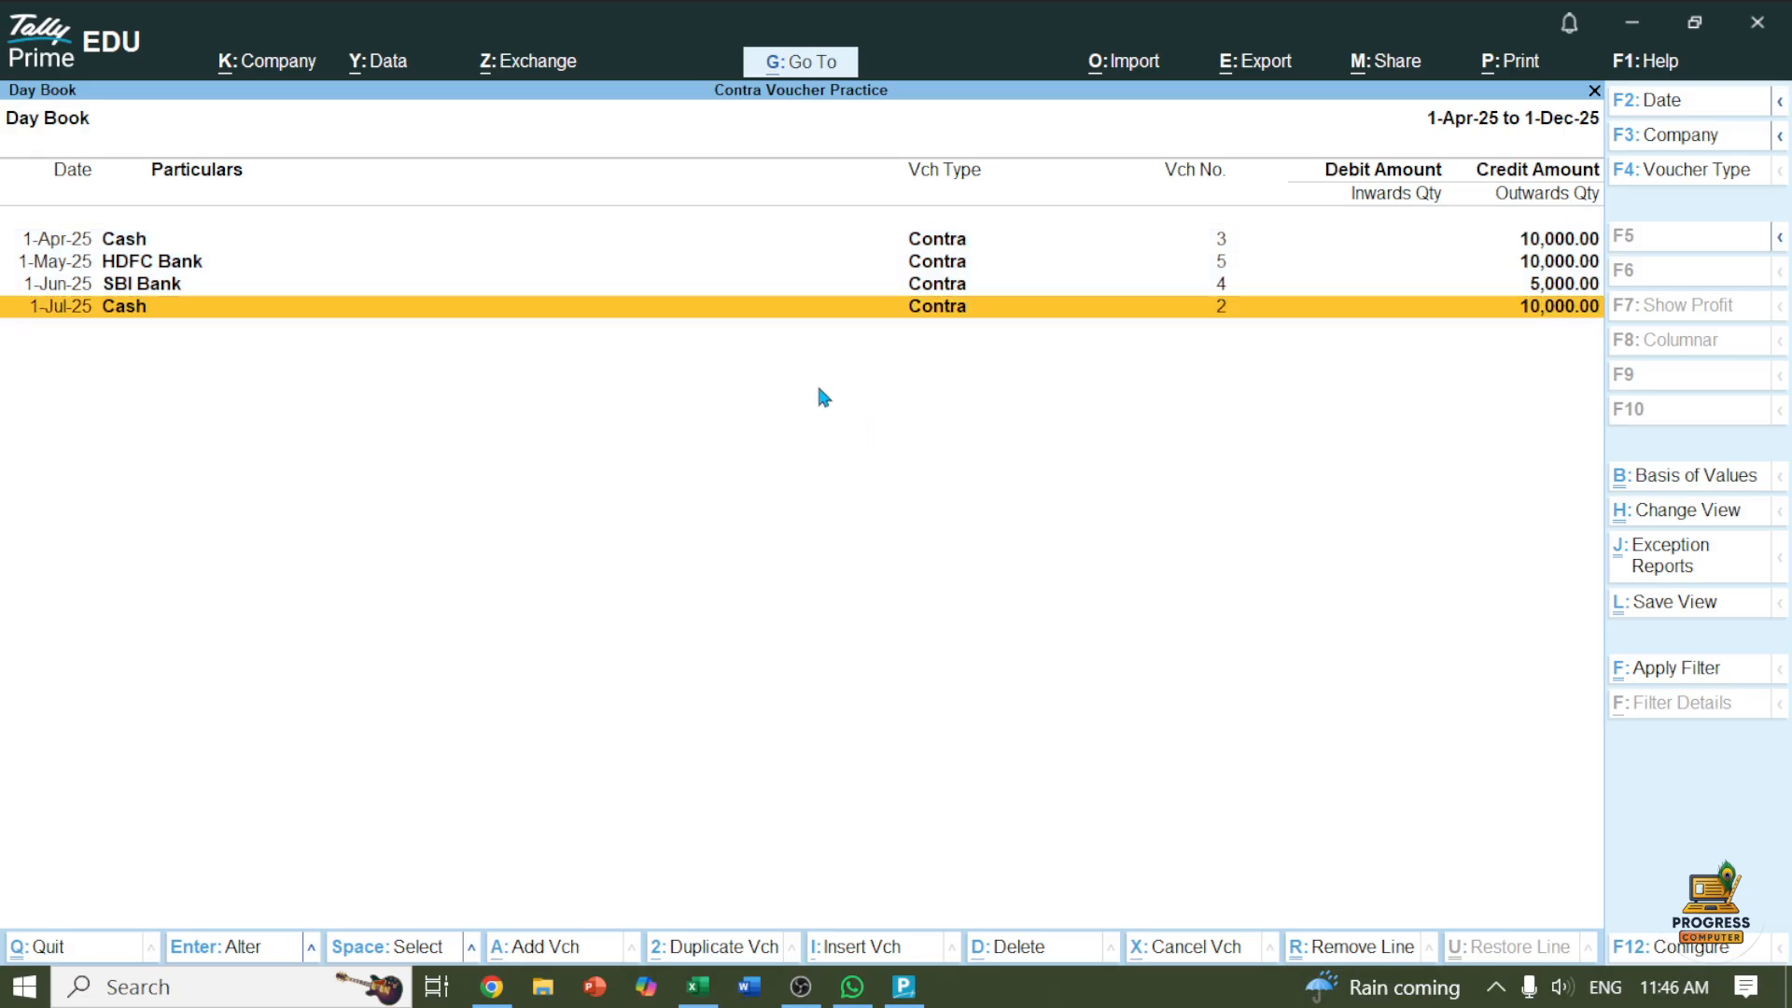
Step: Open contra voucher no. 2 dated 1-Jul-25 for review and leave it without changes
{"action": "left_click", "coordinate": [926, 306]}
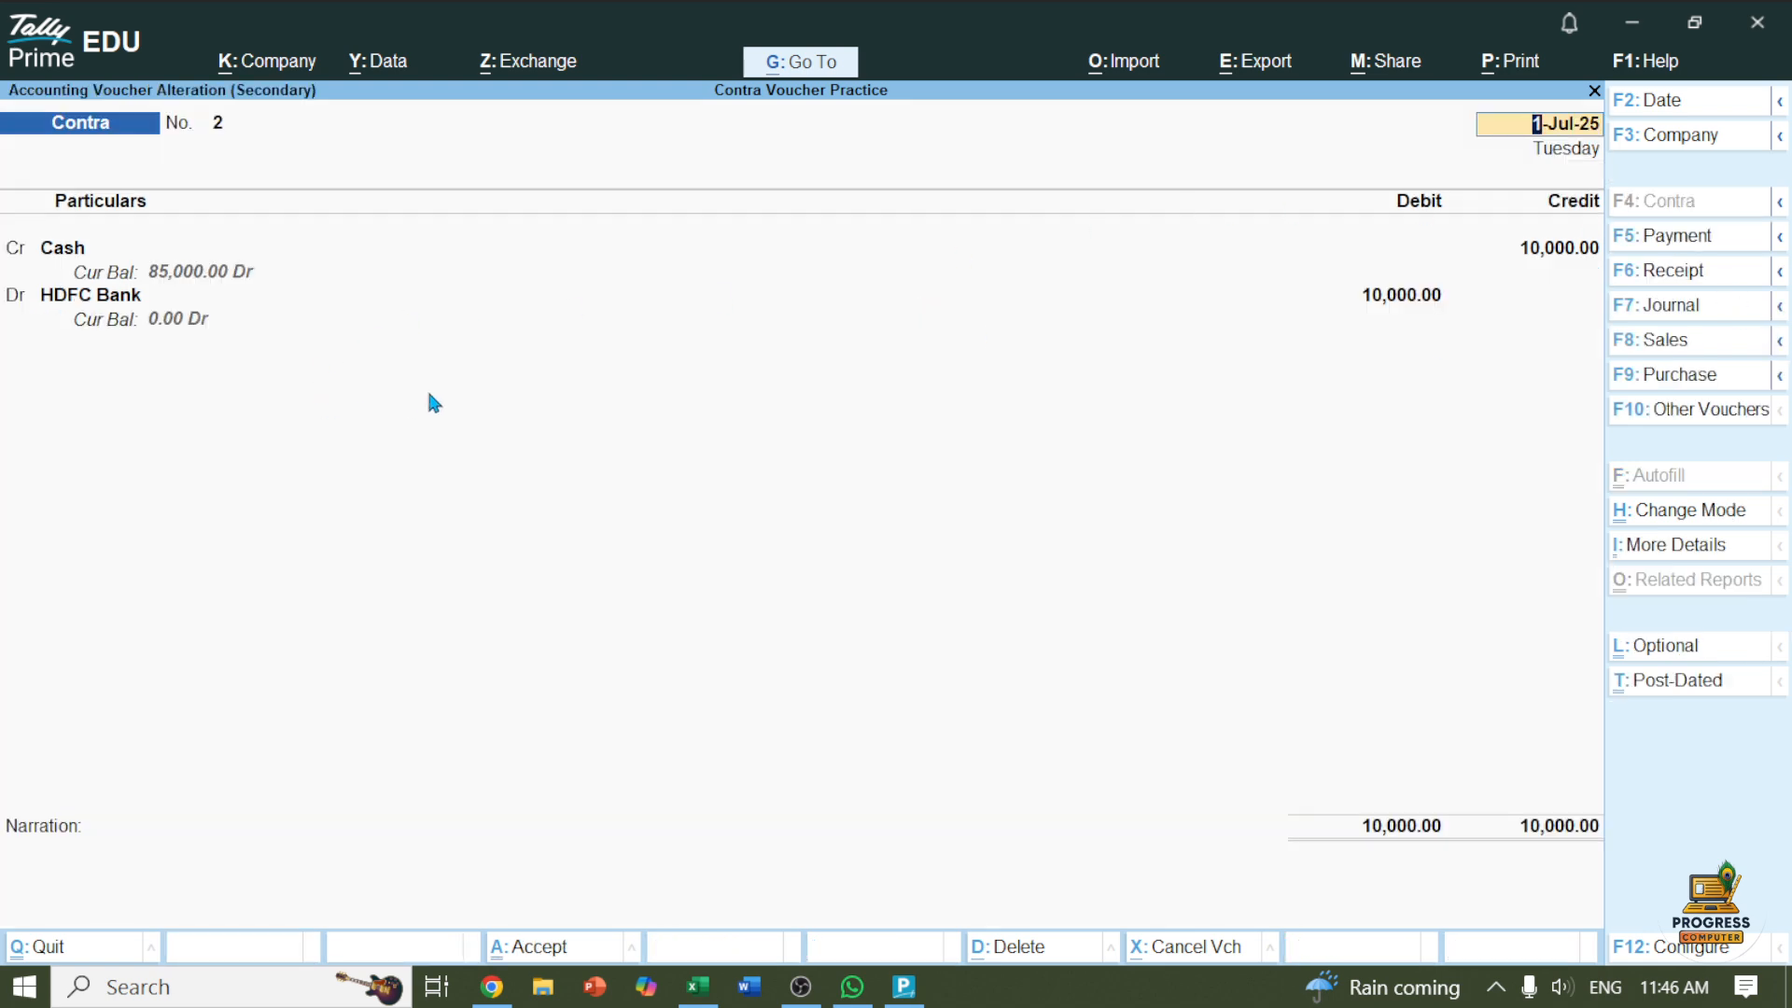
{"action": "key", "text": "BackSpace"}
{"action": "key", "text": "Escape"}
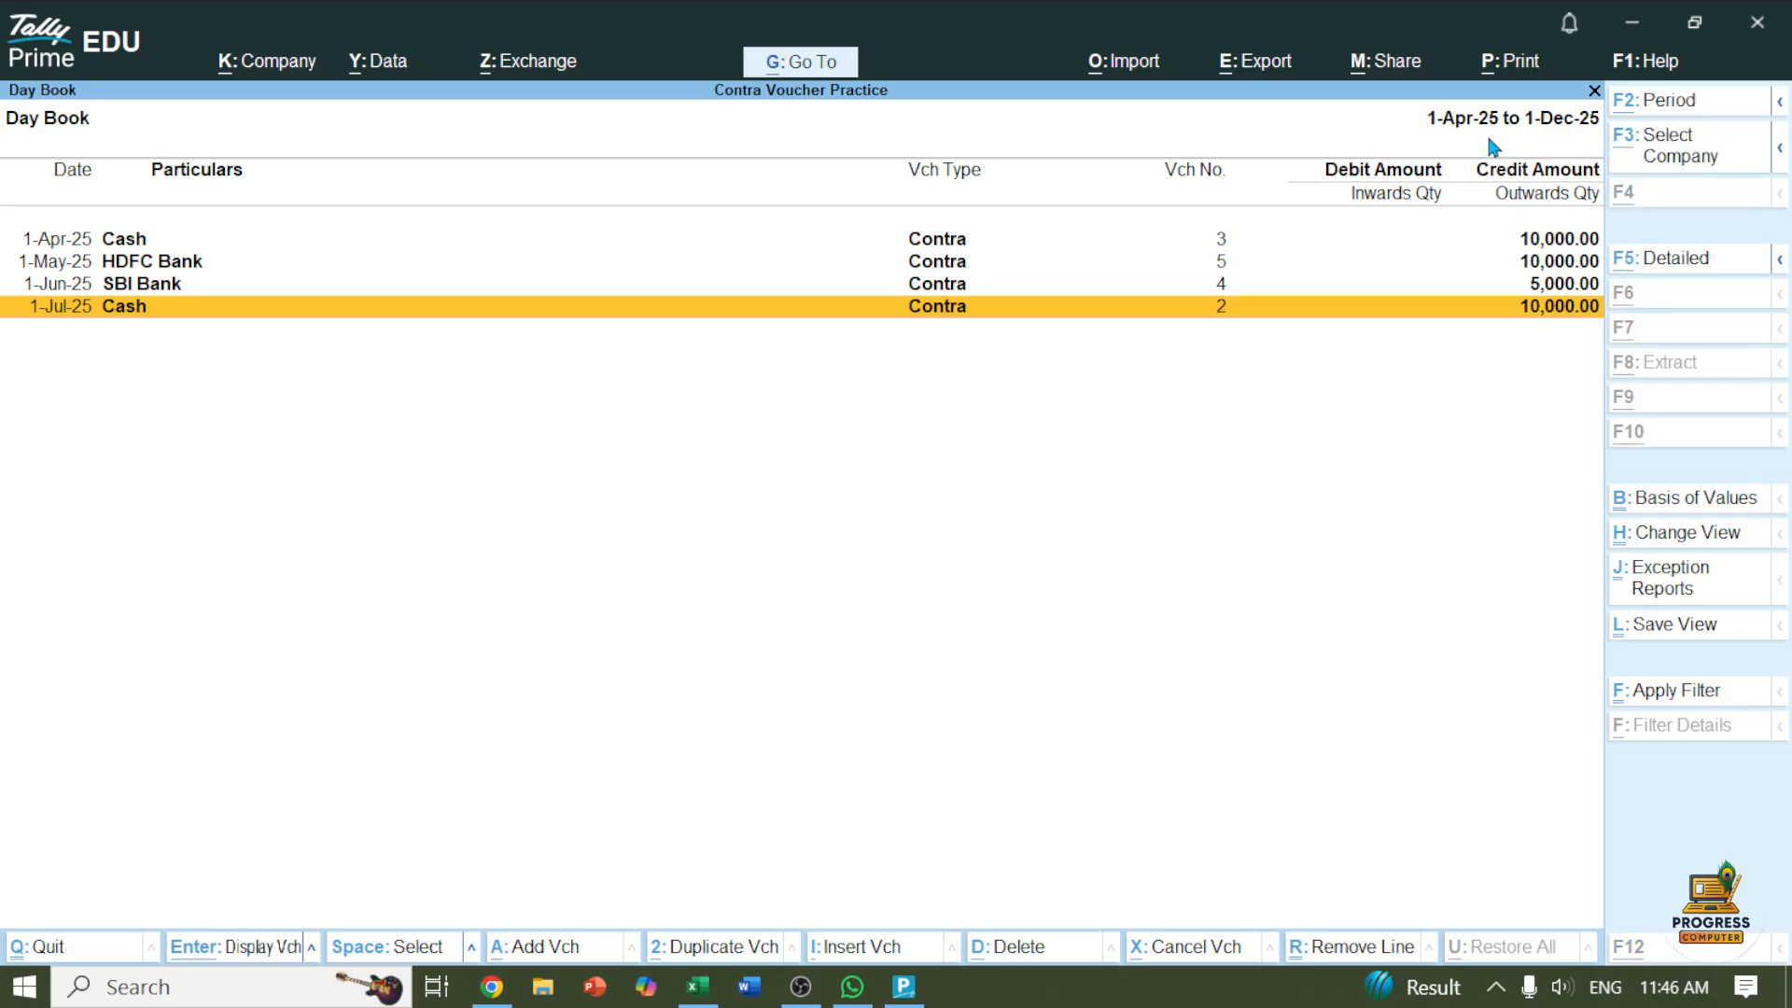
Step: Open the Day Book's period settings for review and close them without changes
{"action": "key", "text": "alt+F2"}
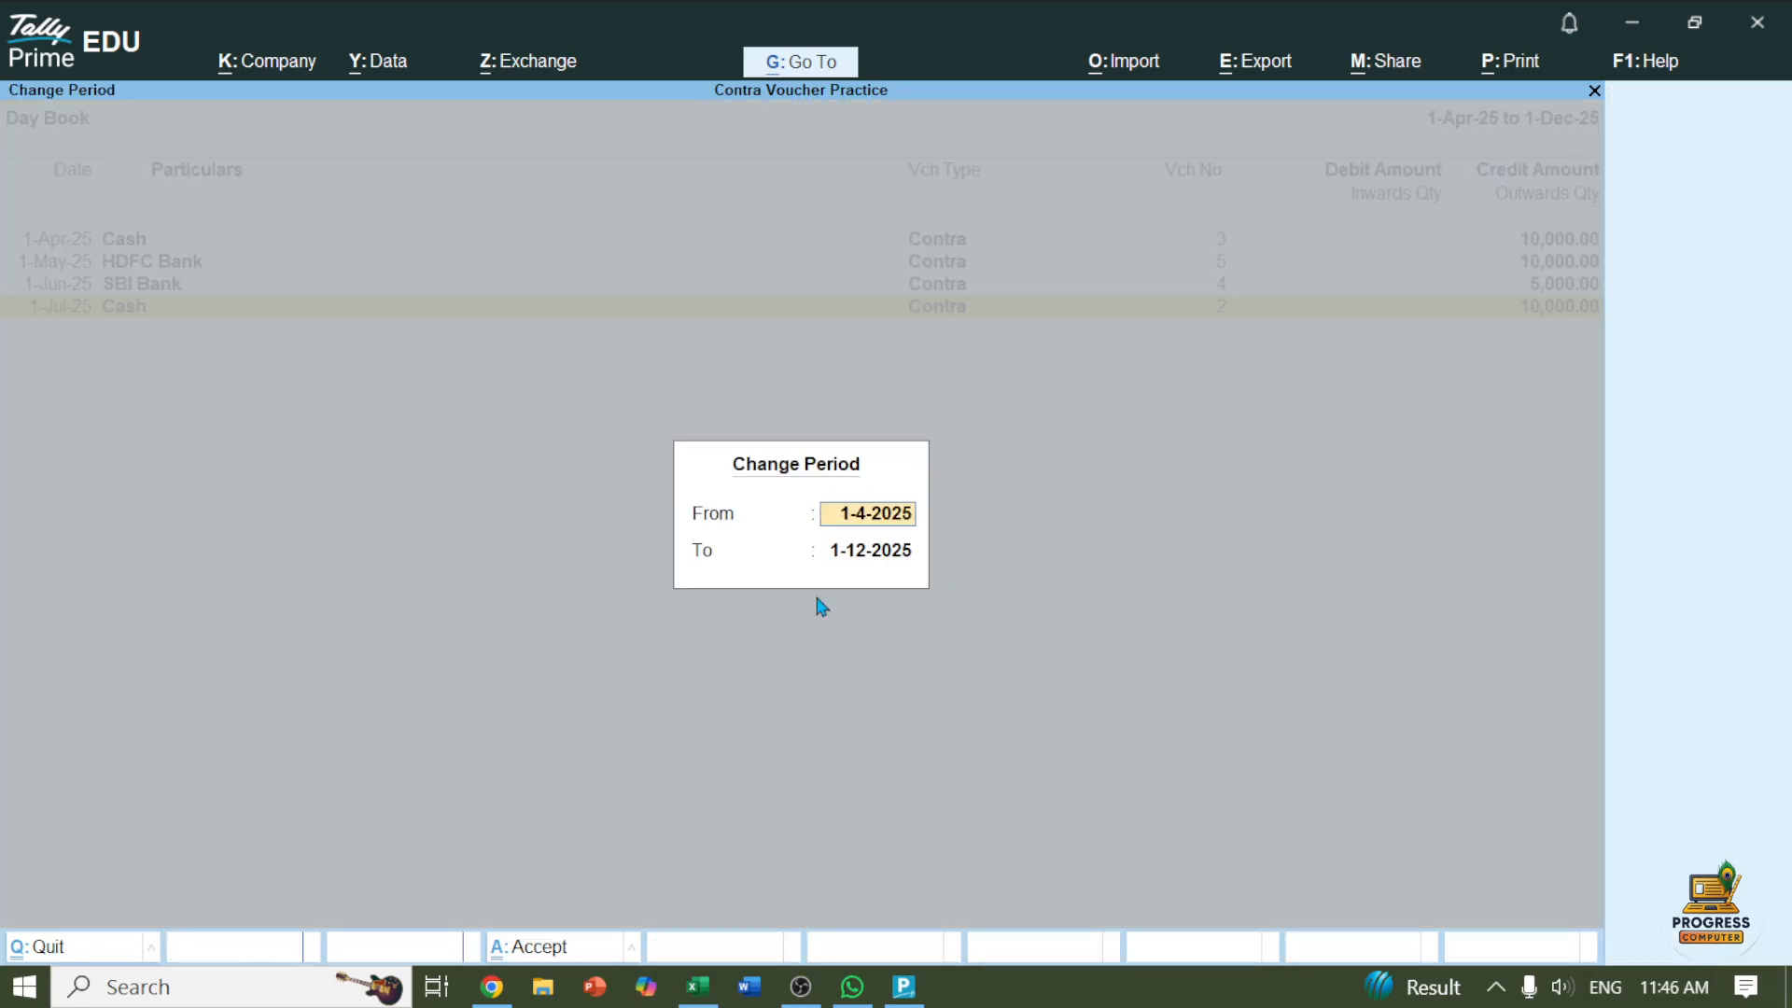
{"action": "key", "text": "BackSpace"}
{"action": "key", "text": "Escape"}
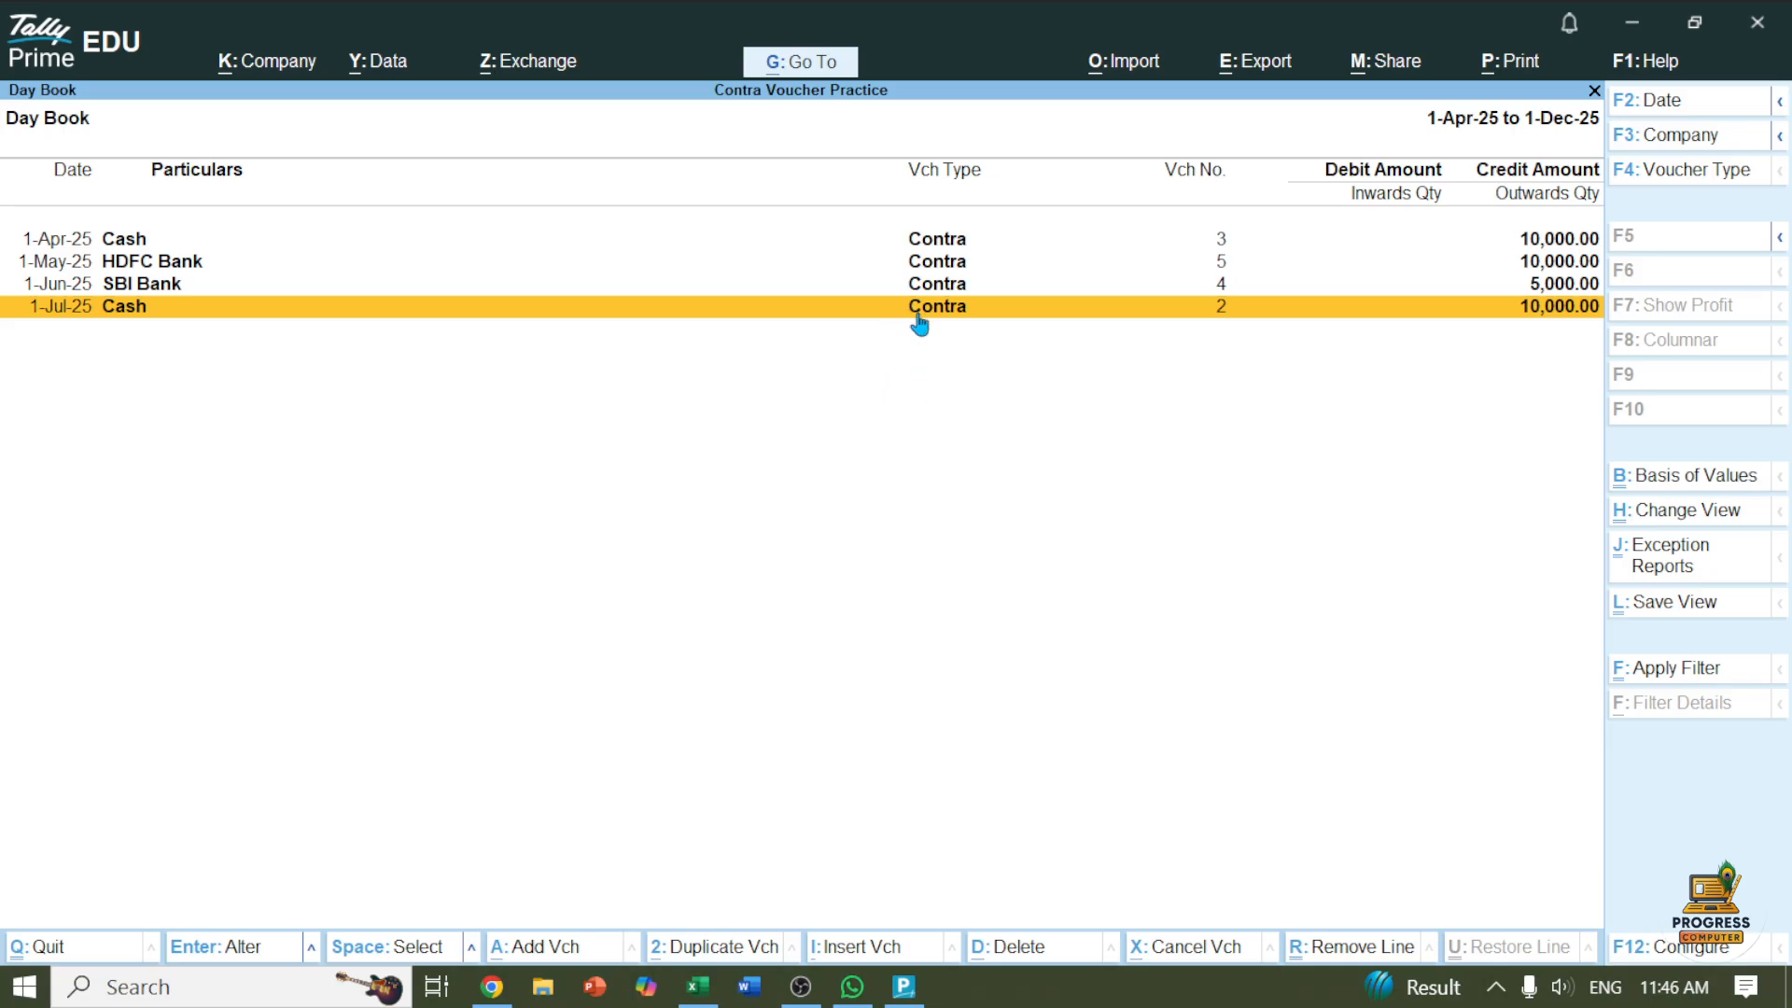
Step: Select all contra vouchers in the Day Book at once and clear the whole selection again
{"action": "left_click", "coordinate": [926, 244]}
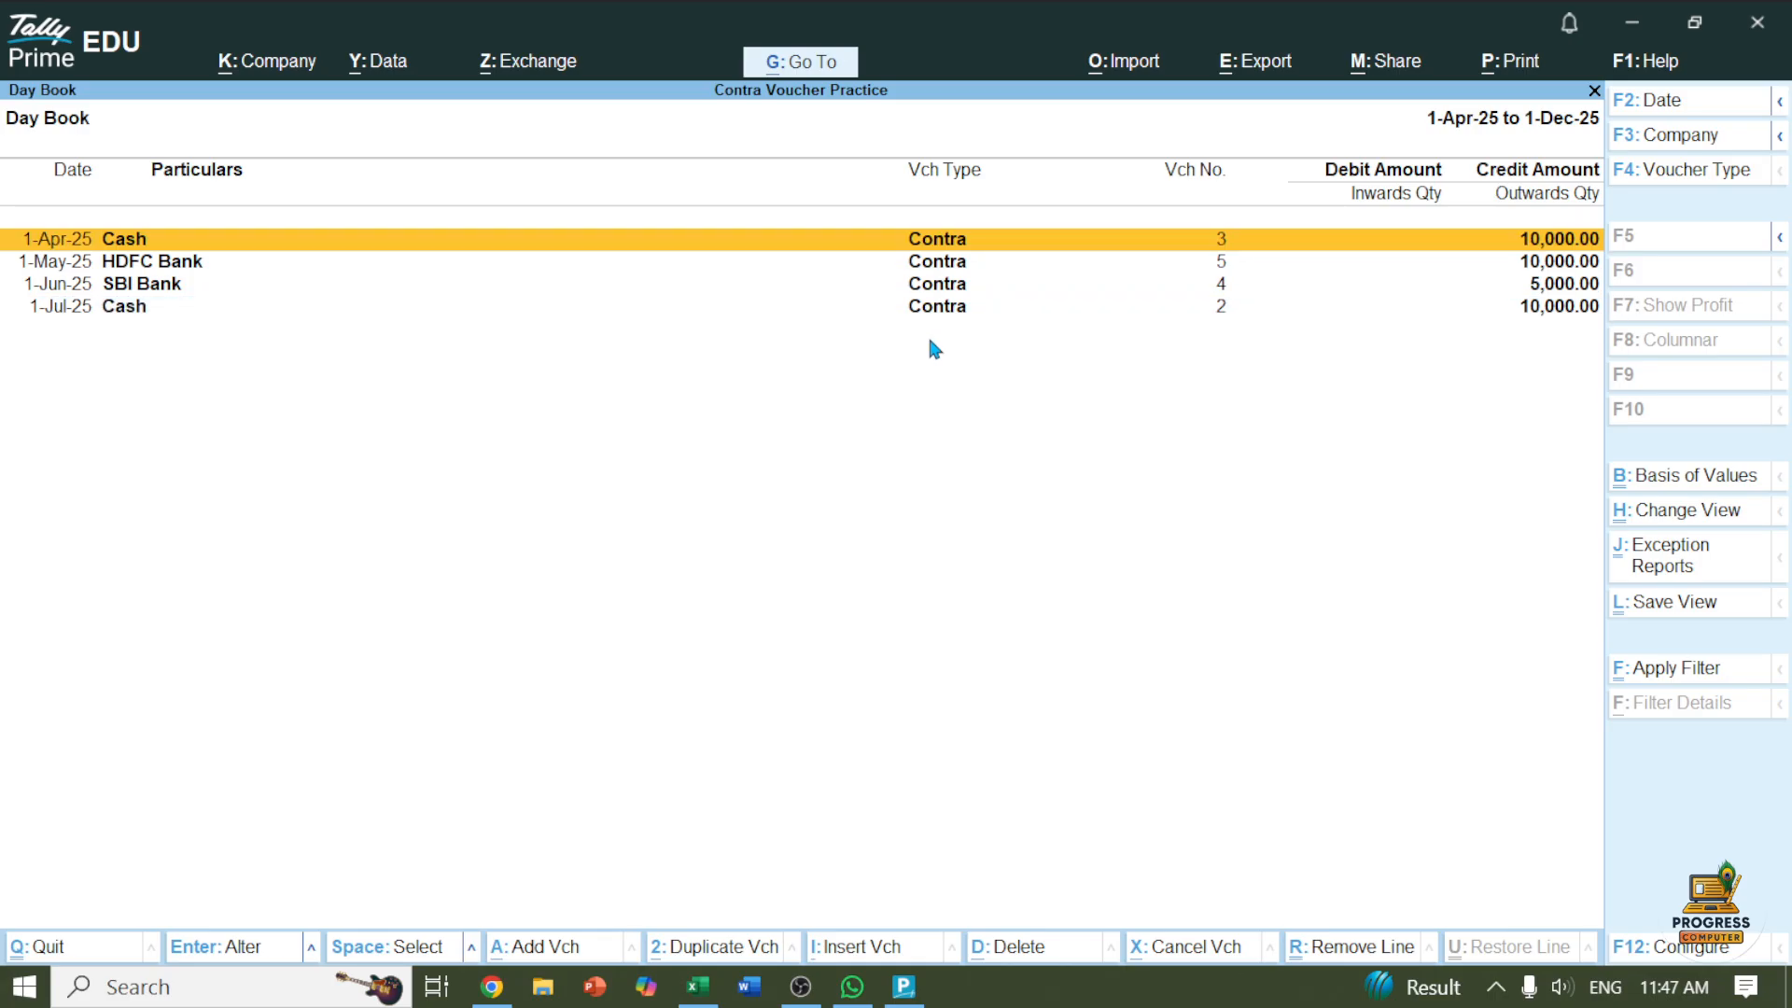
{"action": "key", "text": "ctrl"}
{"action": "key", "text": "Down"}
{"action": "key", "text": "Down"}
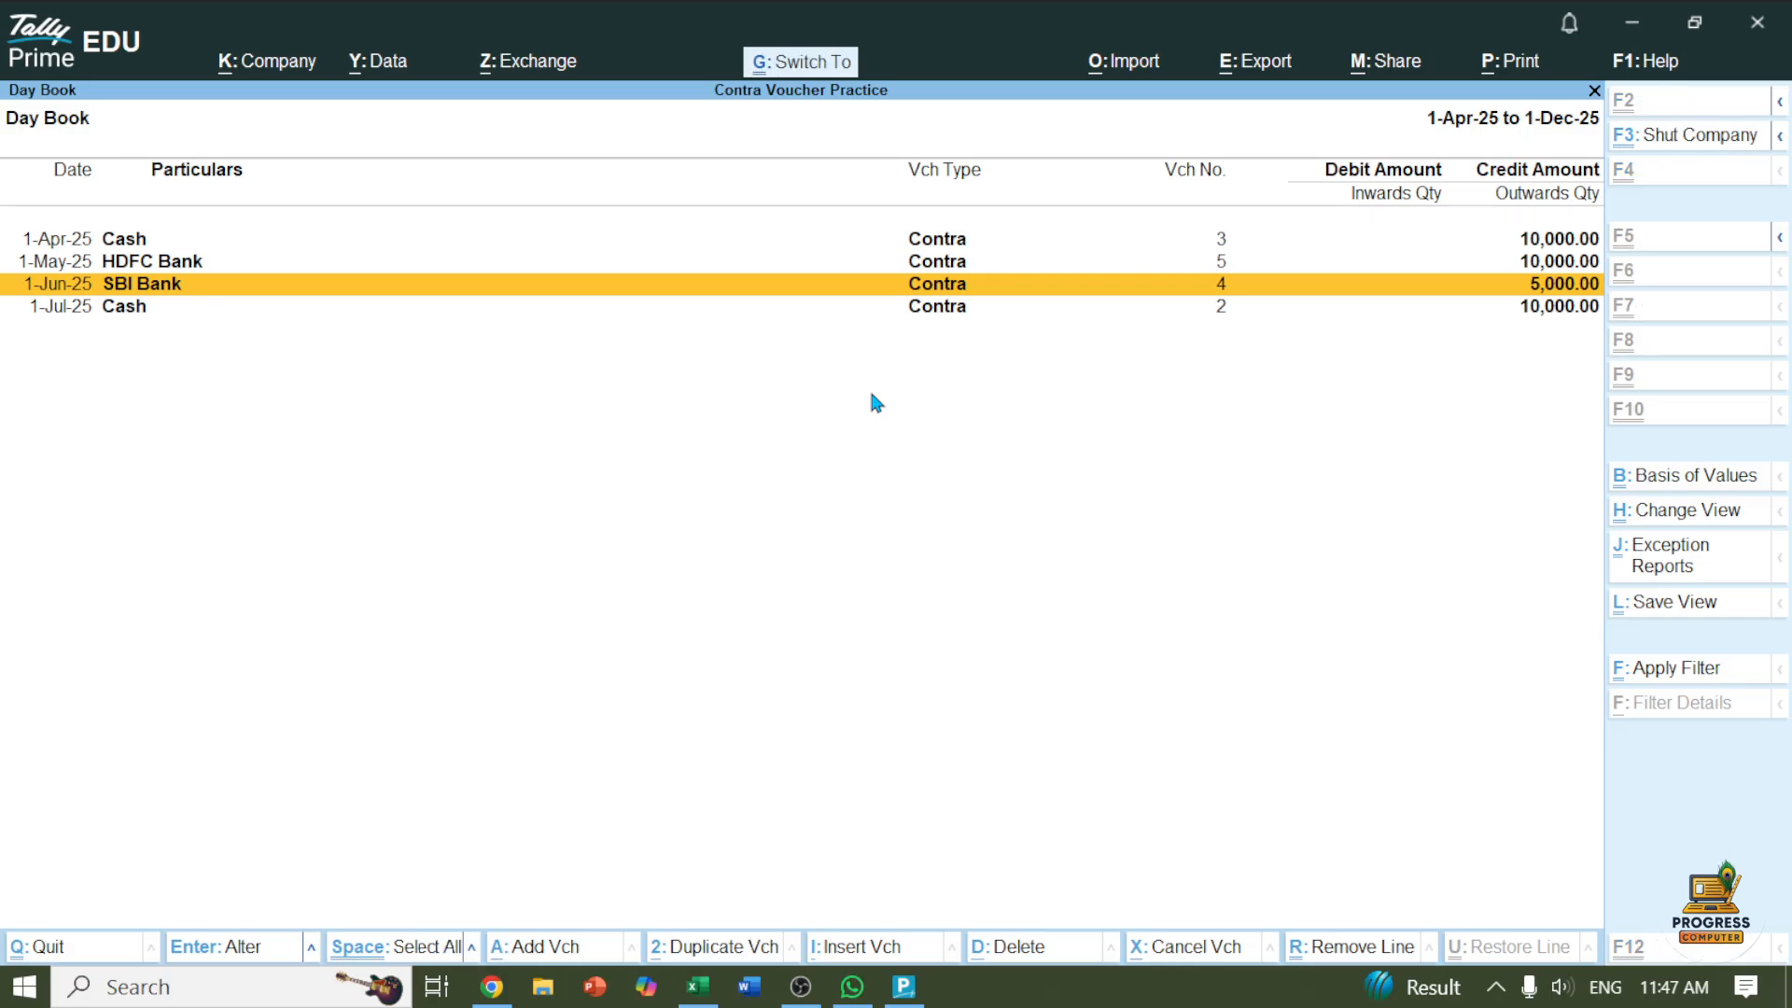
{"action": "key", "text": "ctrl+space"}
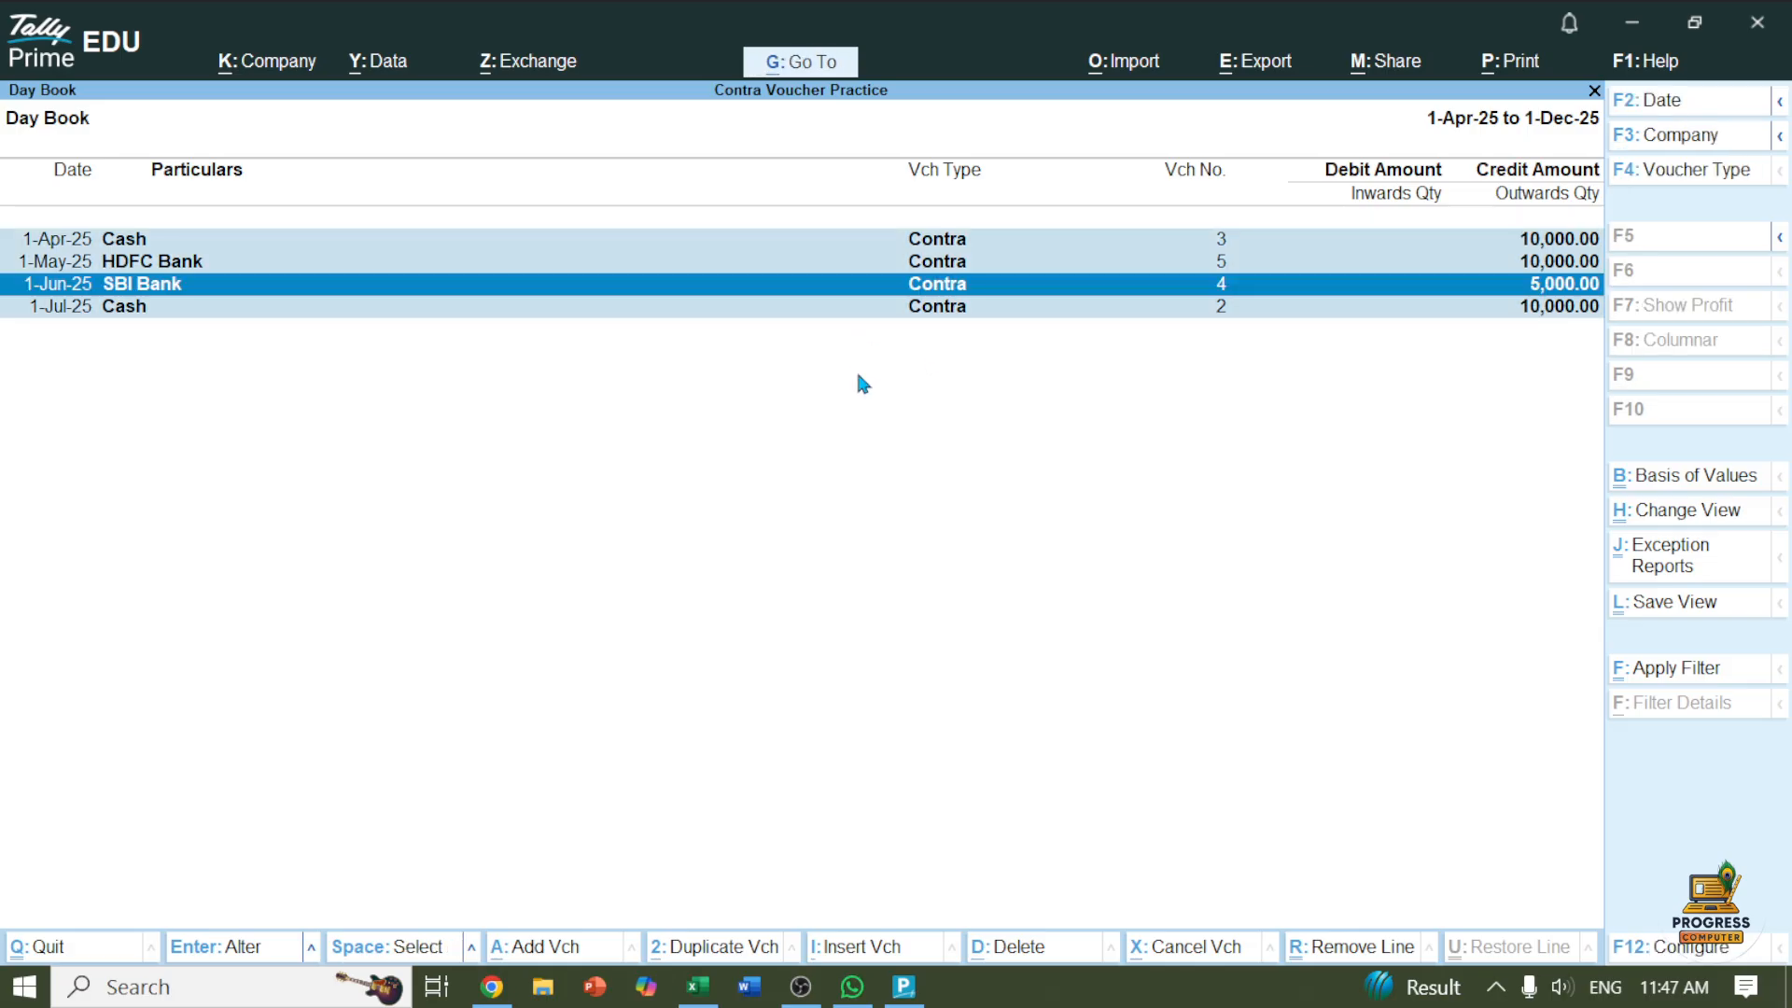
{"action": "key", "text": "ctrl+space"}
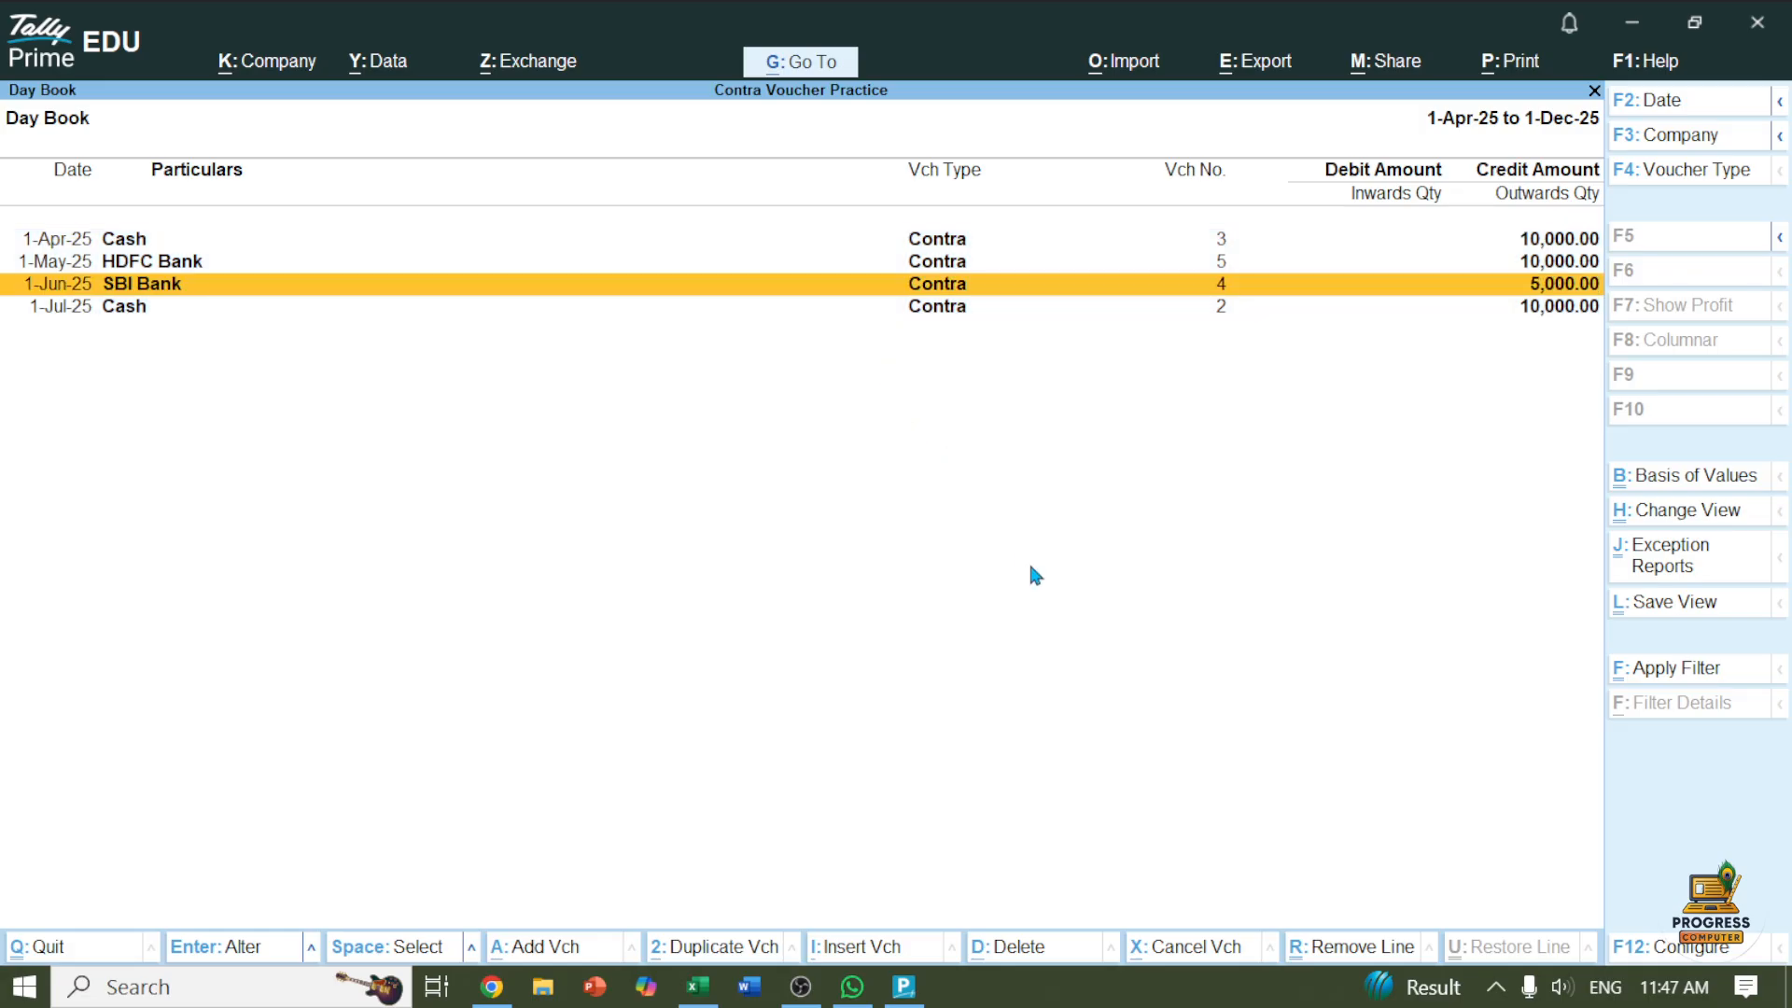
Step: Open the Save View settings for the Day Book and close them without saving a view
{"action": "left_click", "coordinate": [1661, 602]}
{"action": "key", "text": "BackSpace"}
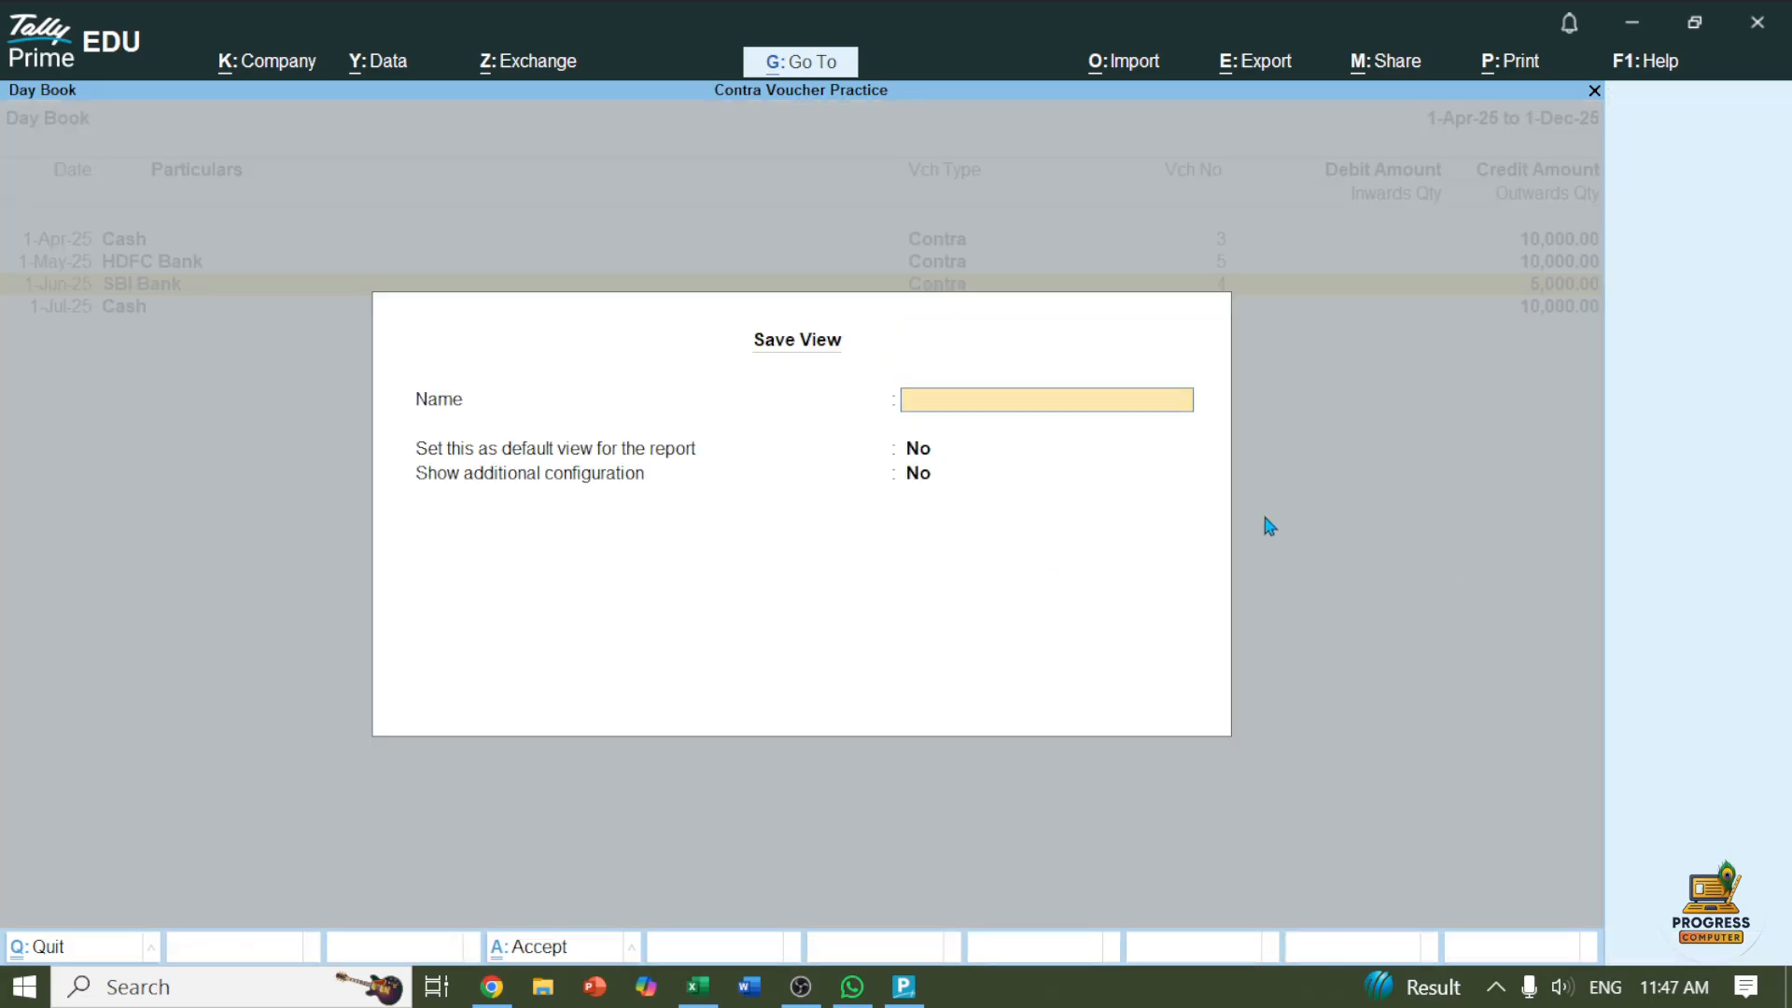
{"action": "key", "text": "Escape"}
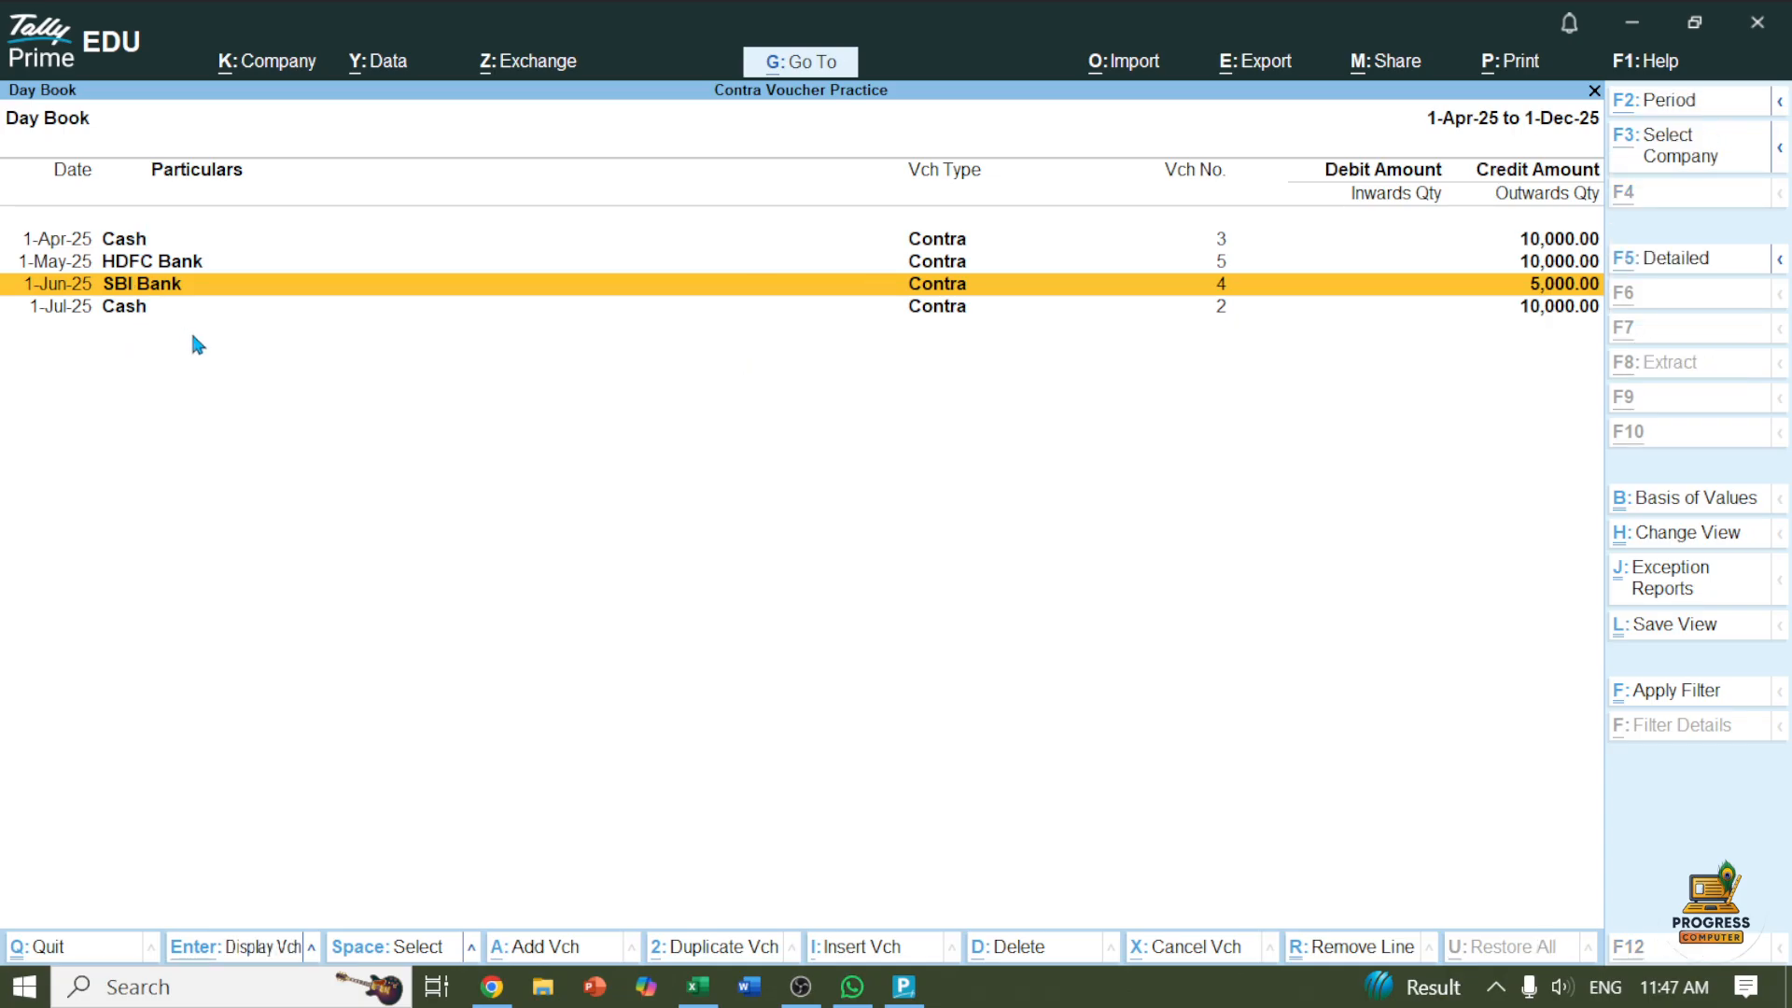
Step: Show the Day Book in detailed format and review its basic voucher filter, leaving without applying one
{"action": "key", "text": "alt+F1"}
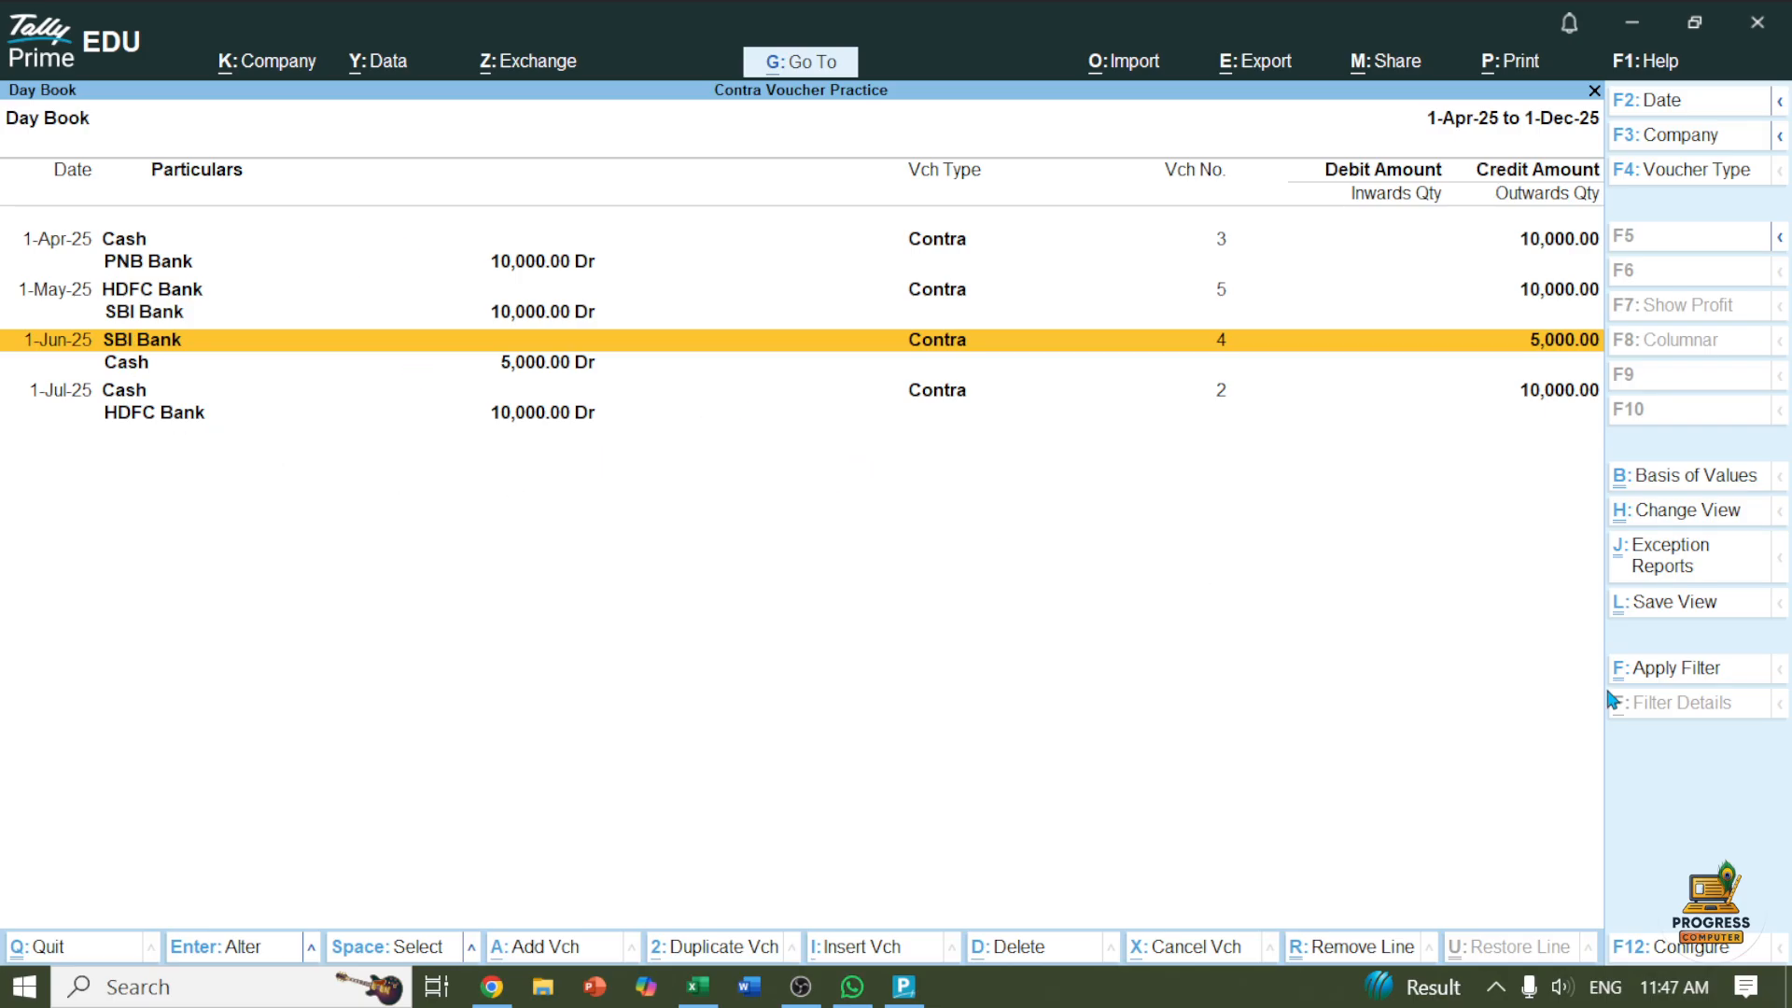
{"action": "left_click", "coordinate": [1666, 668]}
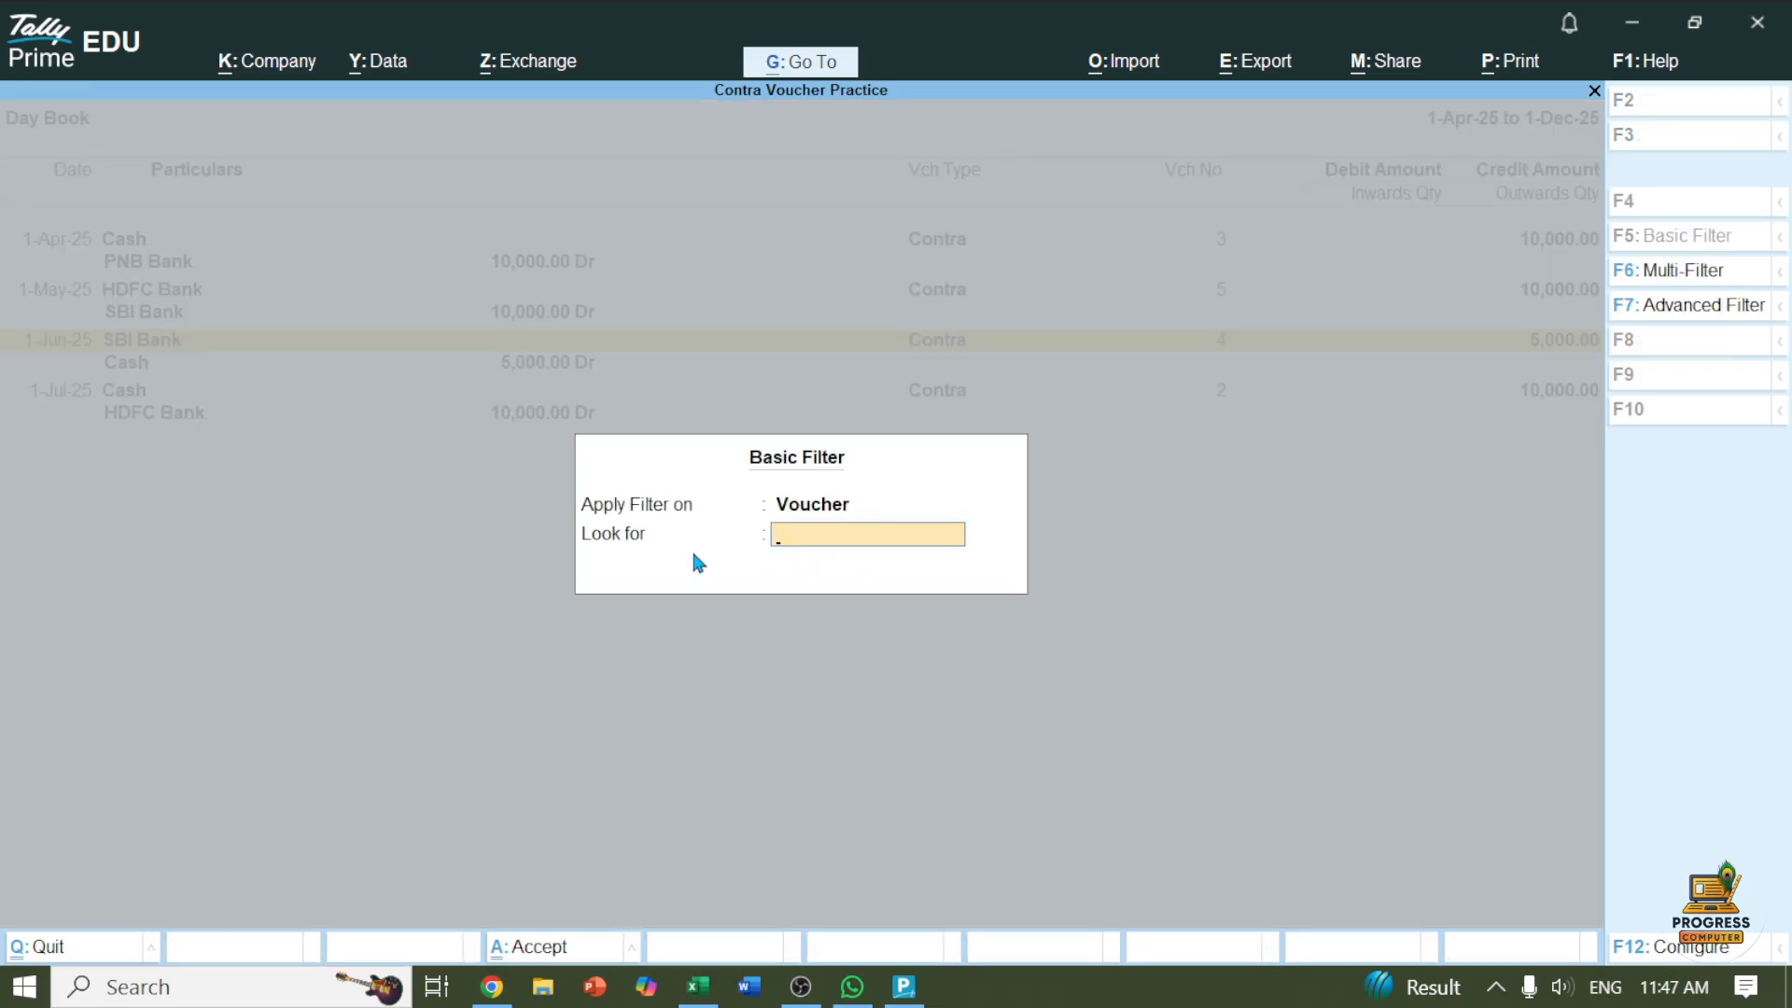
{"action": "key", "text": "Escape"}
{"action": "key", "text": "Escape"}
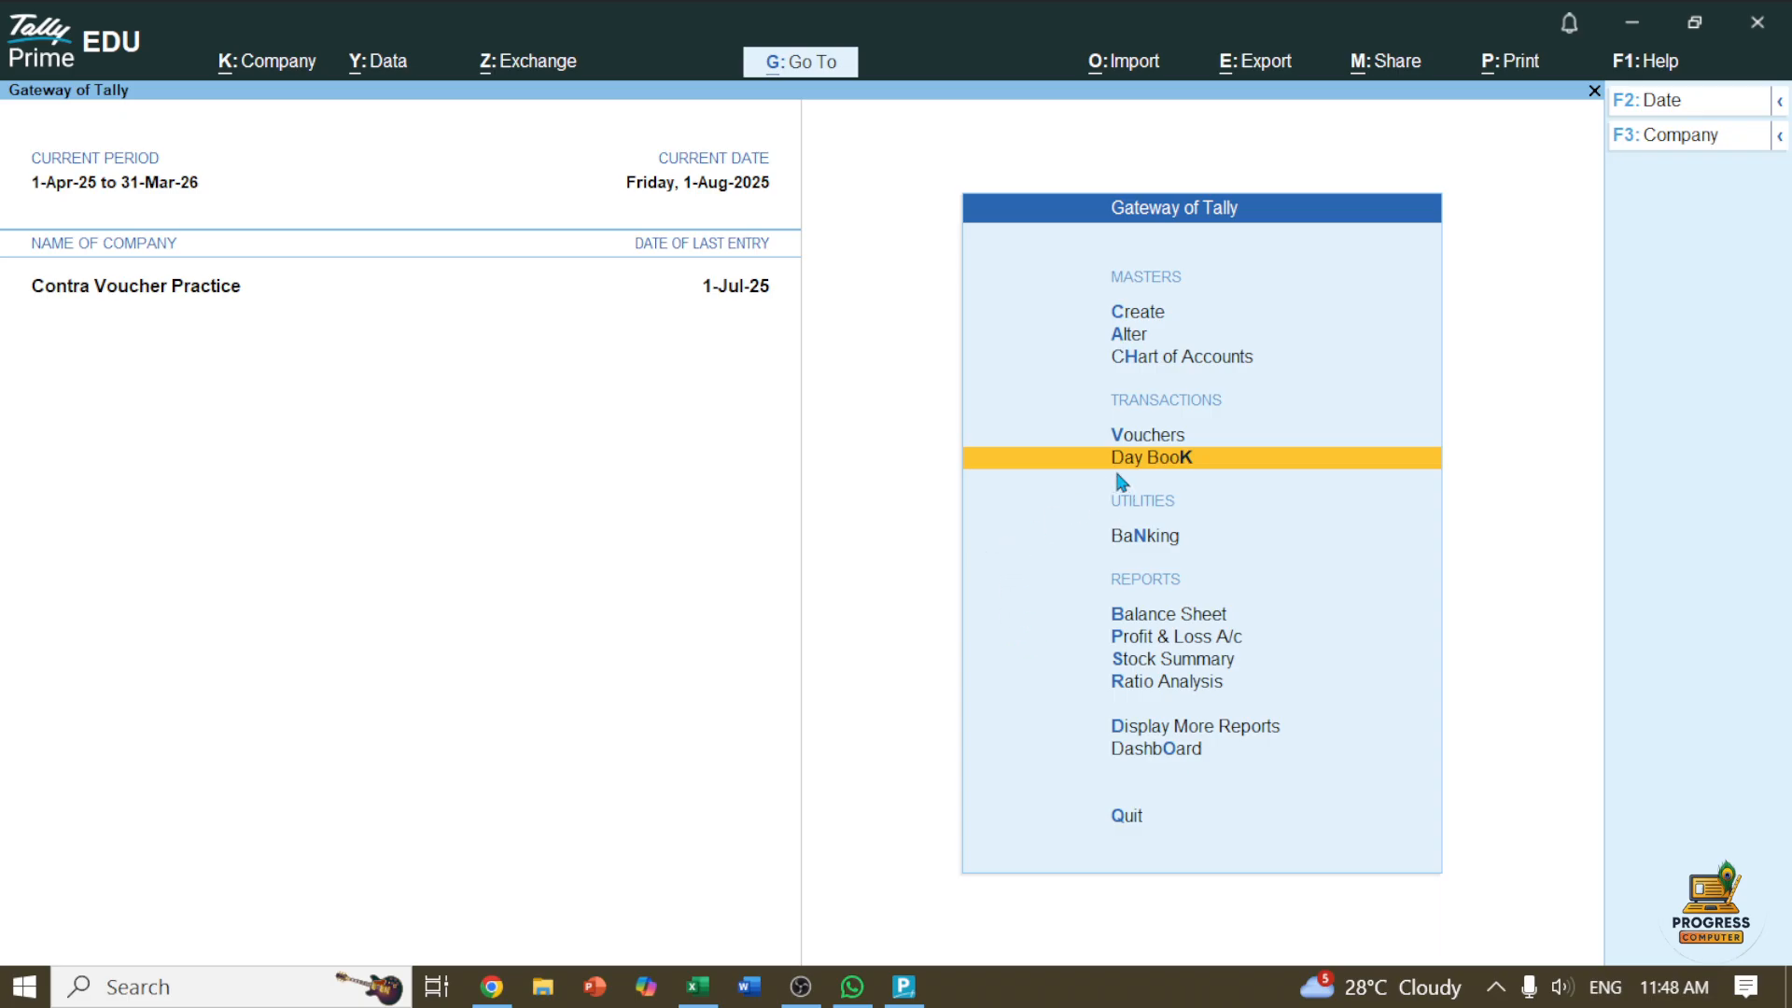
Step: Open the Group creation form for review and leave it without creating a group
{"action": "left_click", "coordinate": [1149, 314]}
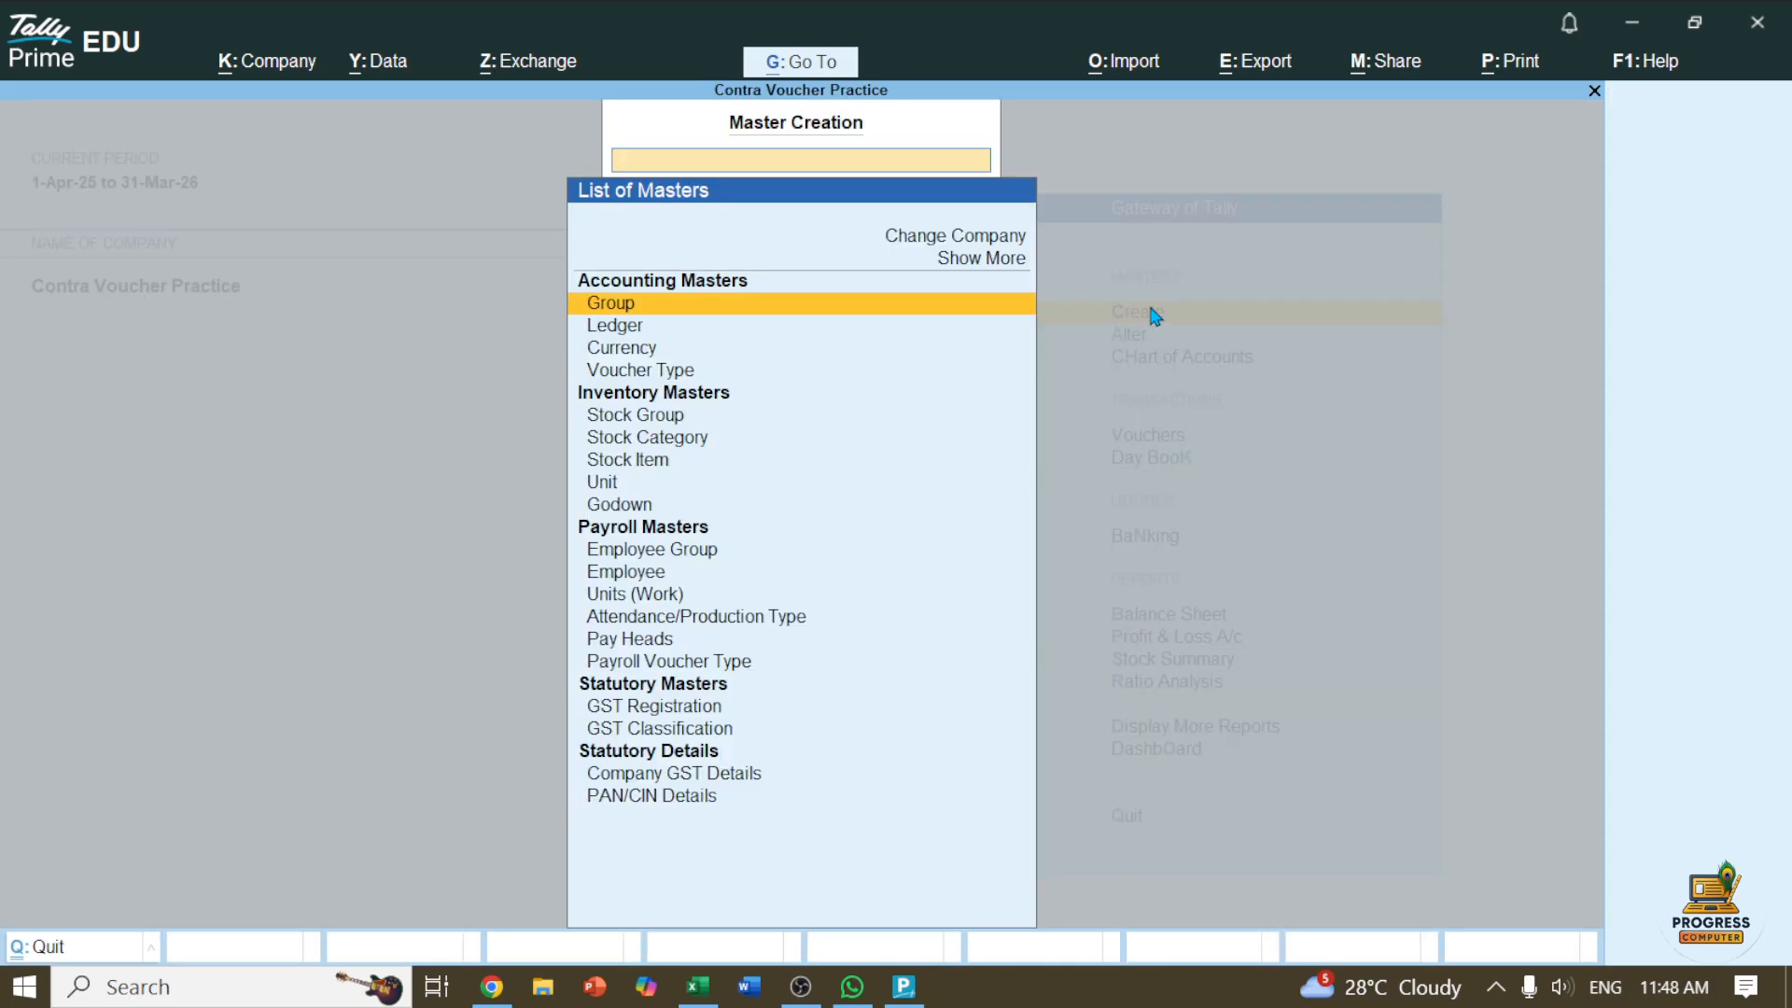
{"action": "key", "text": "Return"}
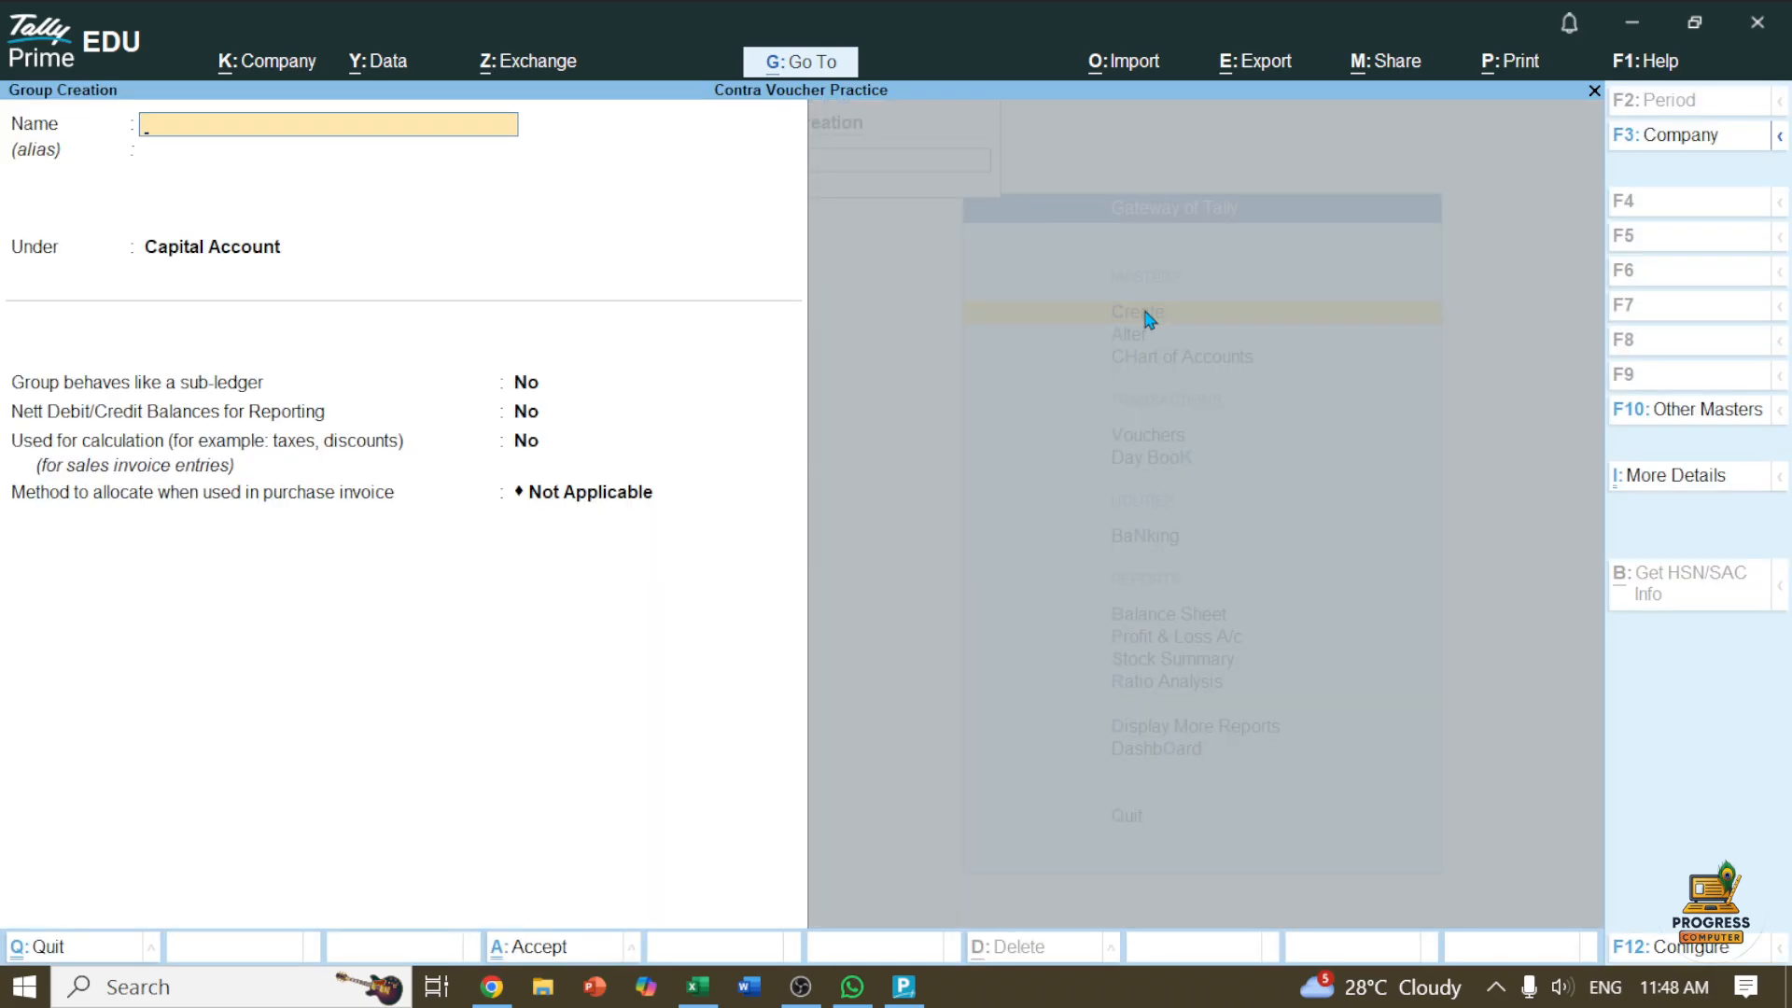
{"action": "key", "text": "Escape"}
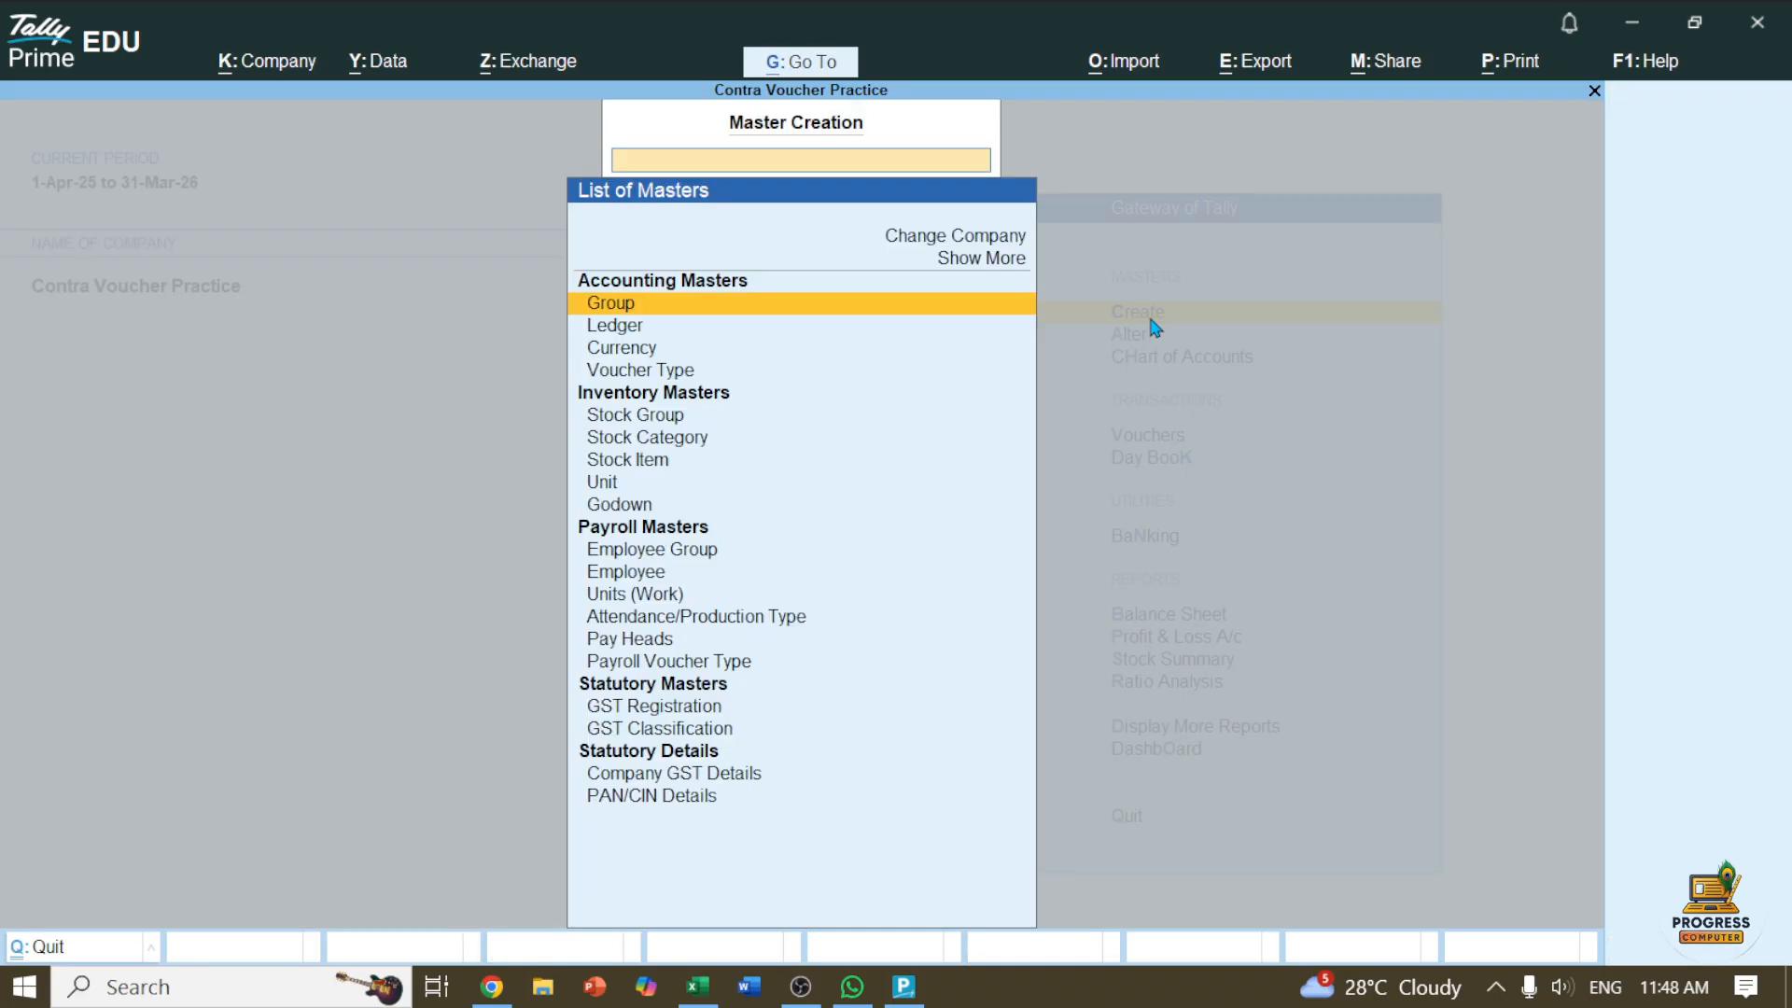
Step: Start creating a ledger named Puuu without an alias, up to the choice of its parent group
{"action": "key", "text": "Down"}
{"action": "key", "text": "Return"}
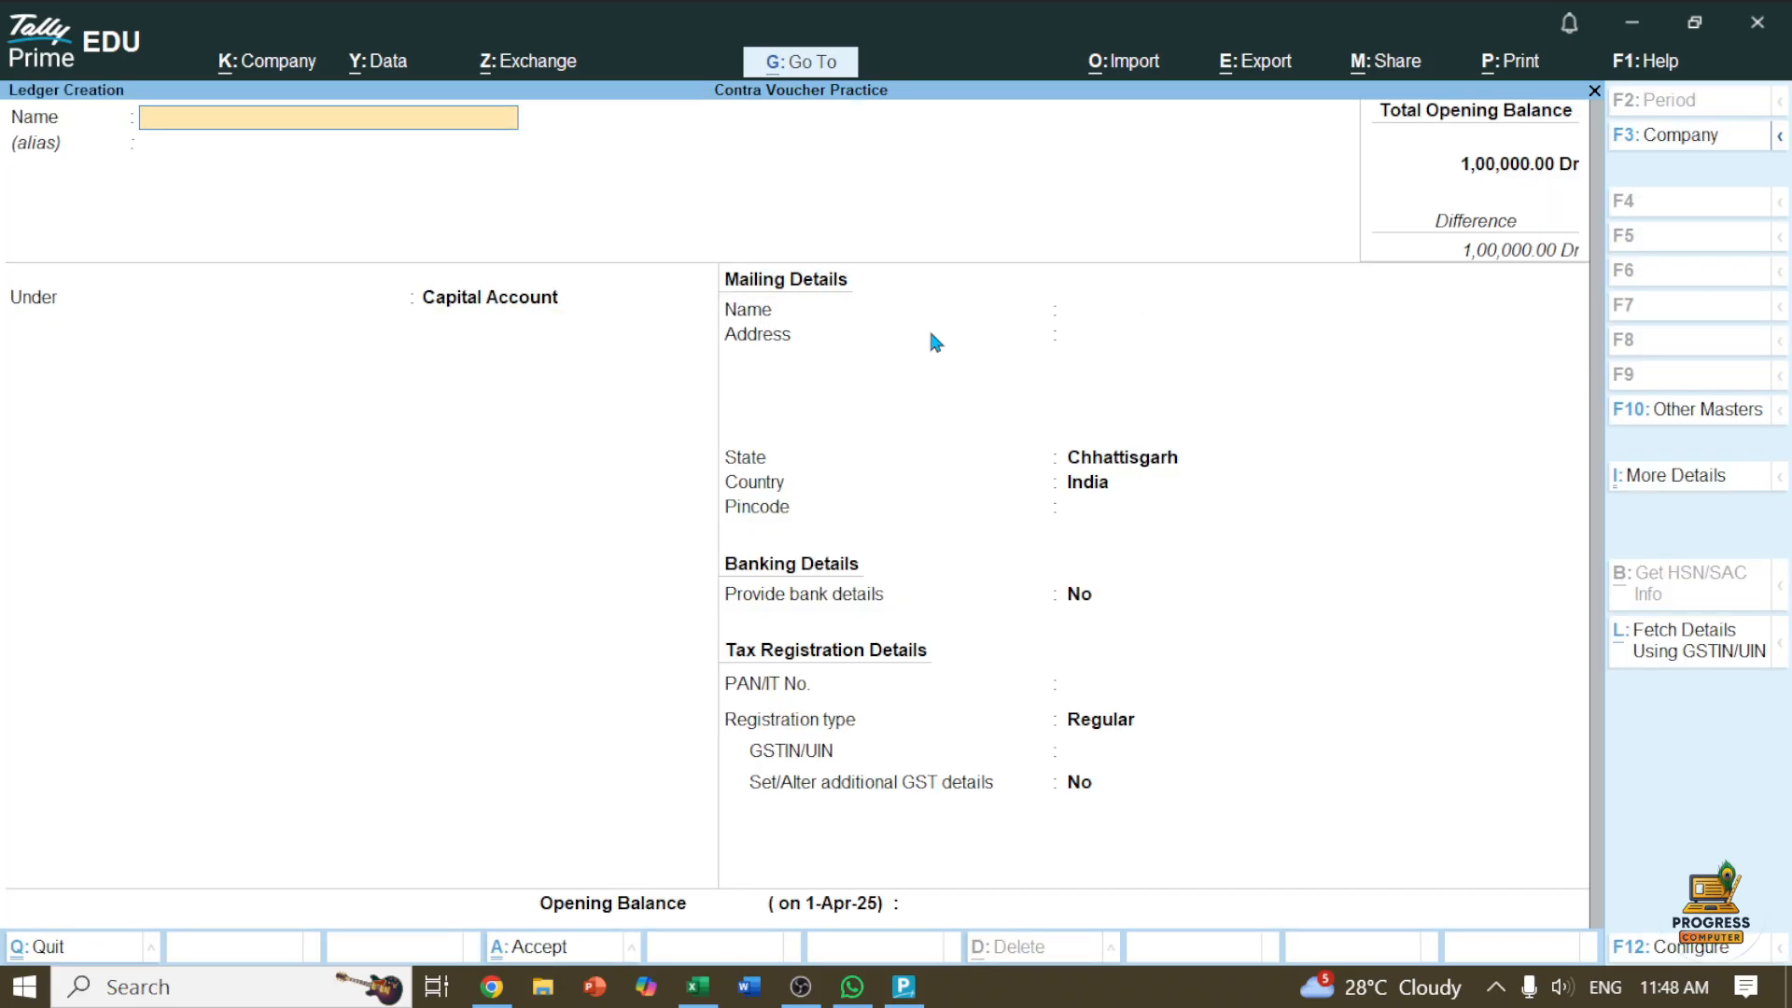
{"action": "type", "text": "Puuu"}
{"action": "key", "text": "Return"}
{"action": "key", "text": "Return"}
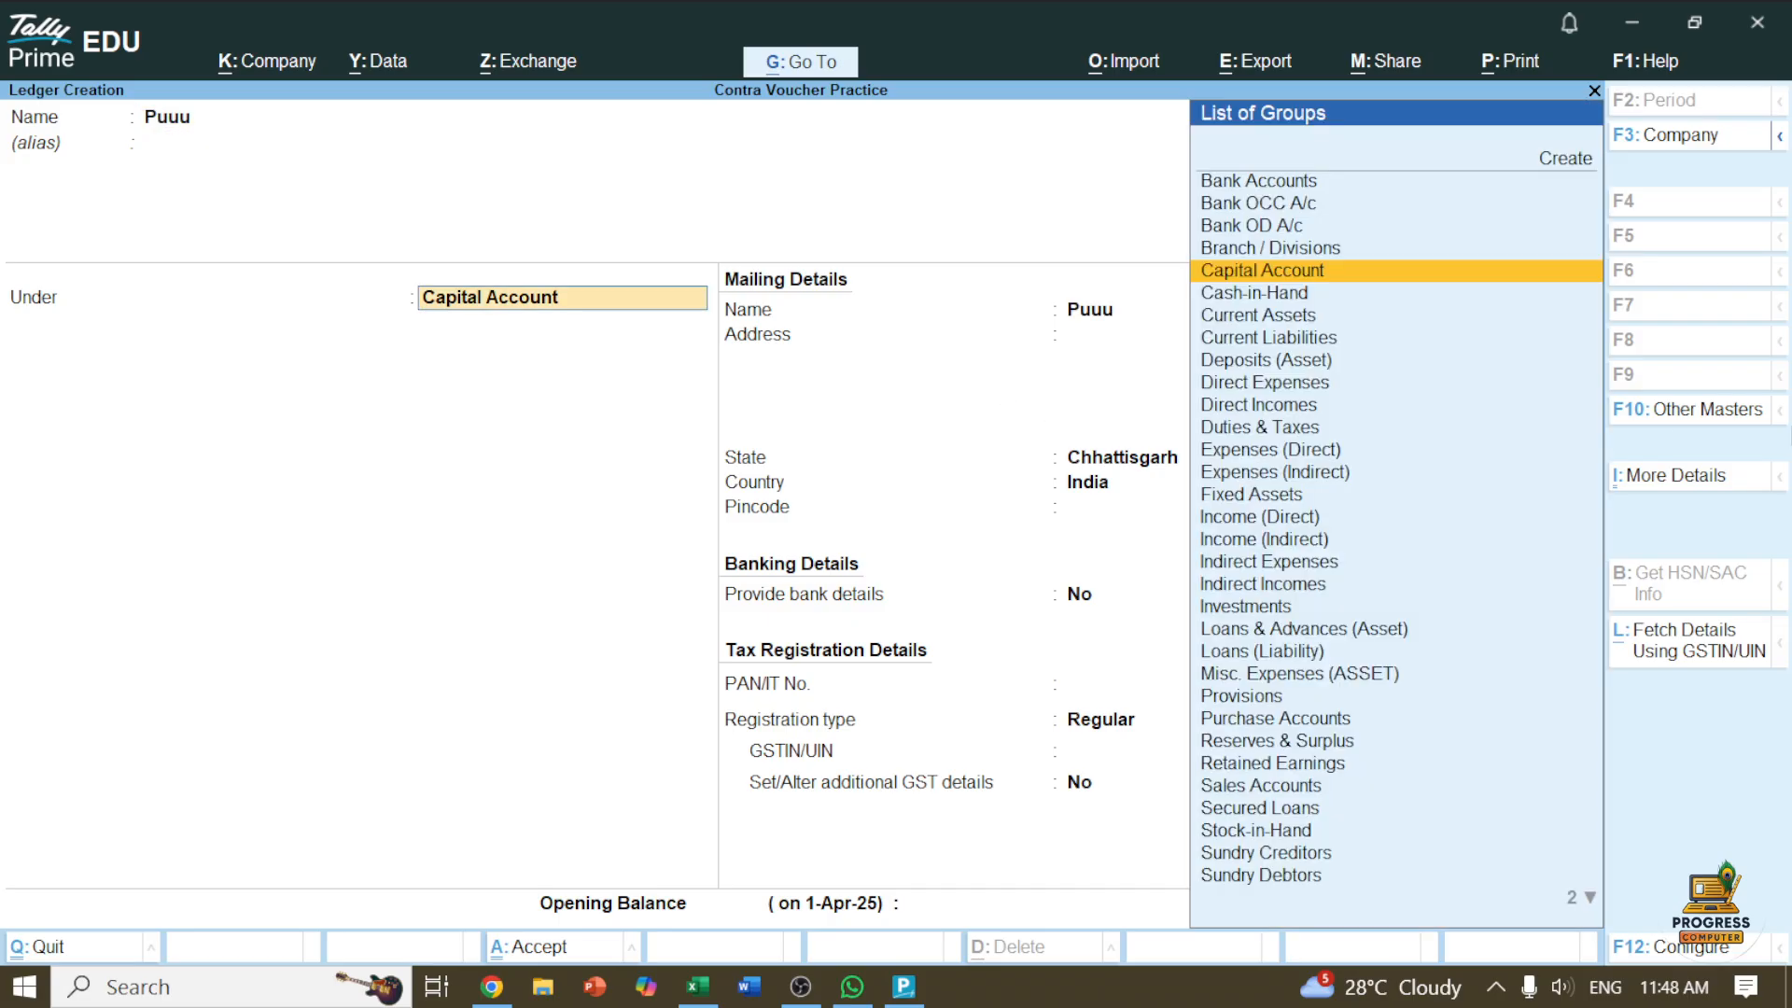